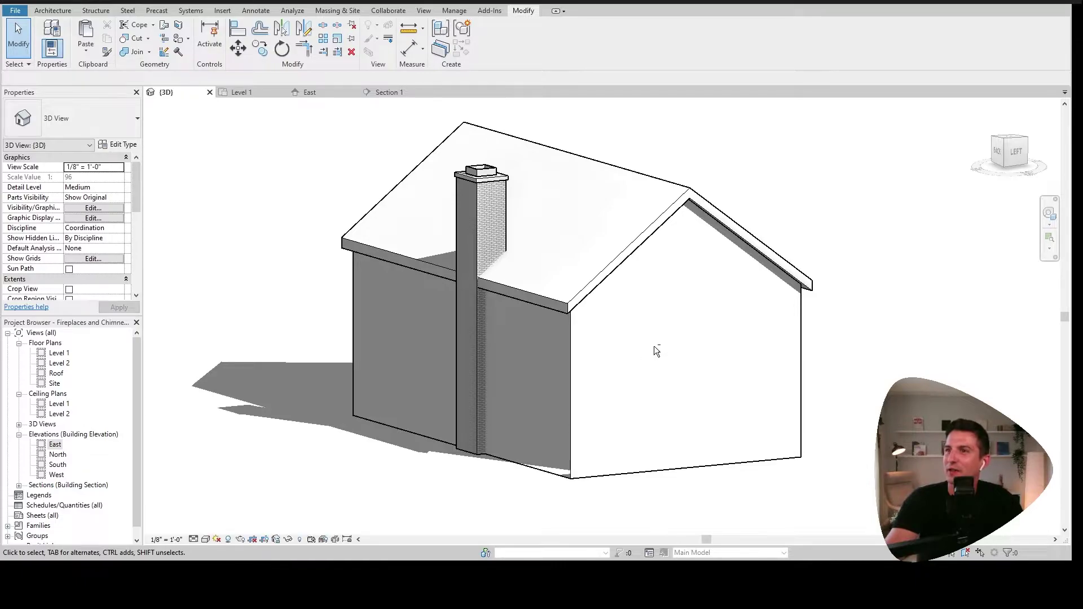
# Step: In the Level 1 floor plan, start a model in-place component in the Generic Models category named "Generic Models 2"
pyautogui.moveTo(653, 353)
pyautogui.keyDown('shift'); pyautogui.mouseDown(button='middle')
pyautogui.moveTo(665, 350)
pyautogui.moveTo(624, 346)
pyautogui.moveTo(662, 350)
pyautogui.mouseUp(button='middle'); pyautogui.keyUp('shift')
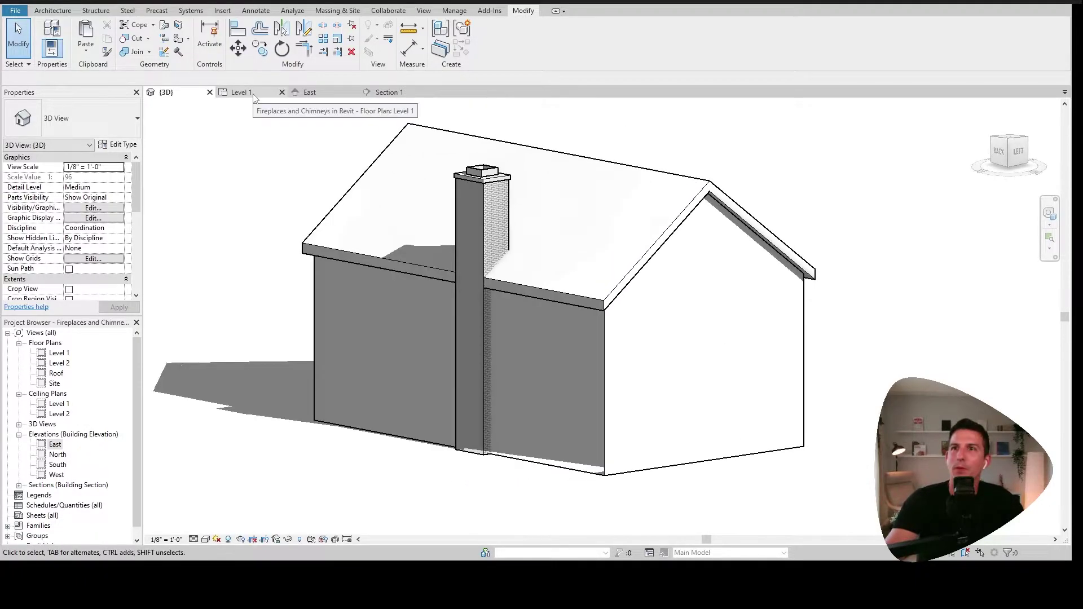
pyautogui.click(241, 92)
pyautogui.scroll(-4, 485, 265)
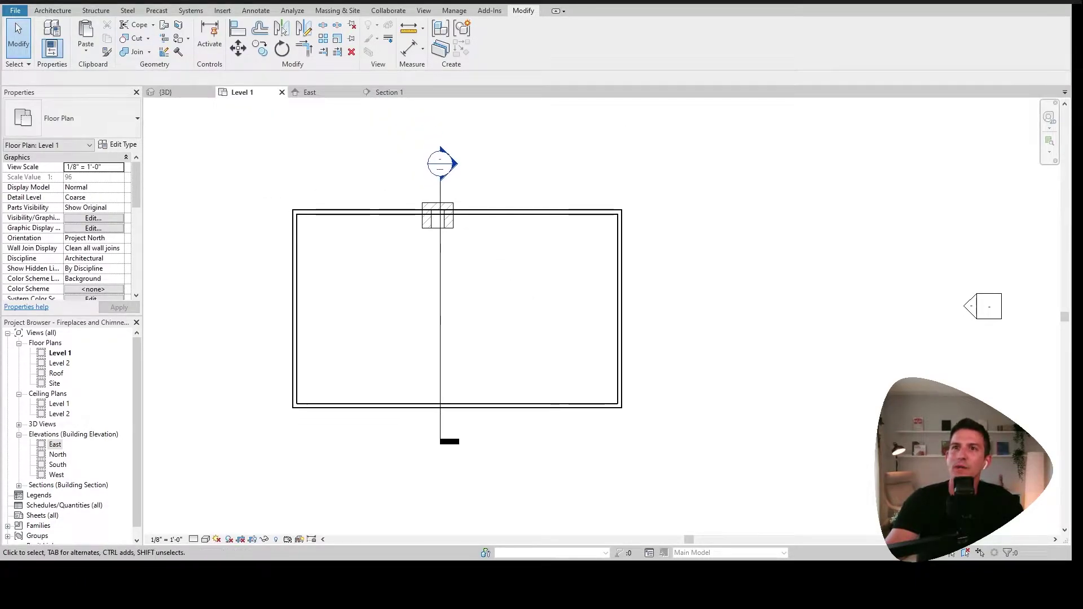
pyautogui.click(50, 10)
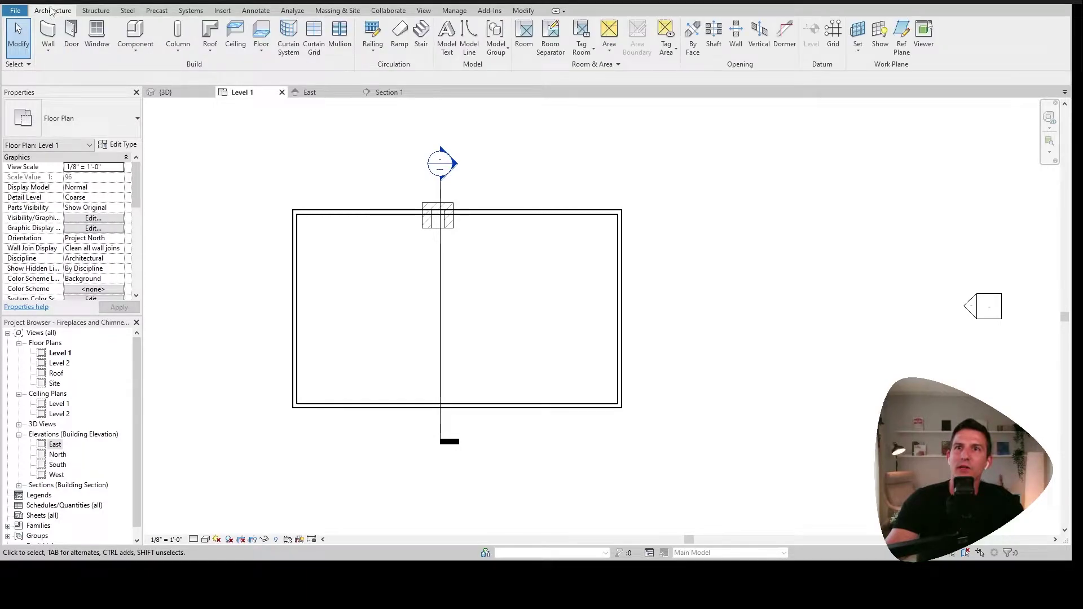
pyautogui.click(137, 51)
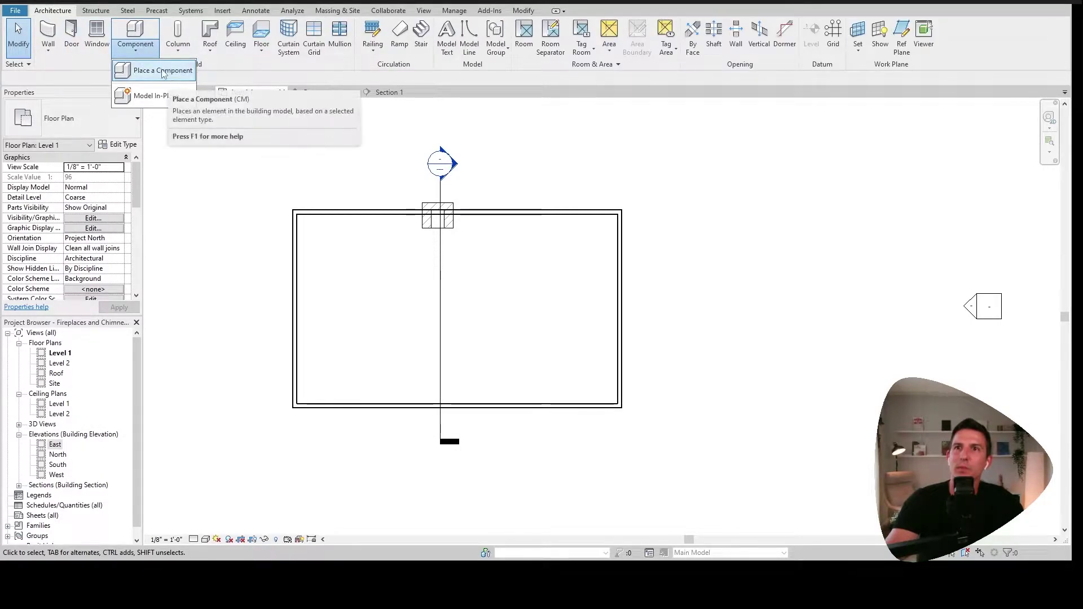
pyautogui.click(150, 96)
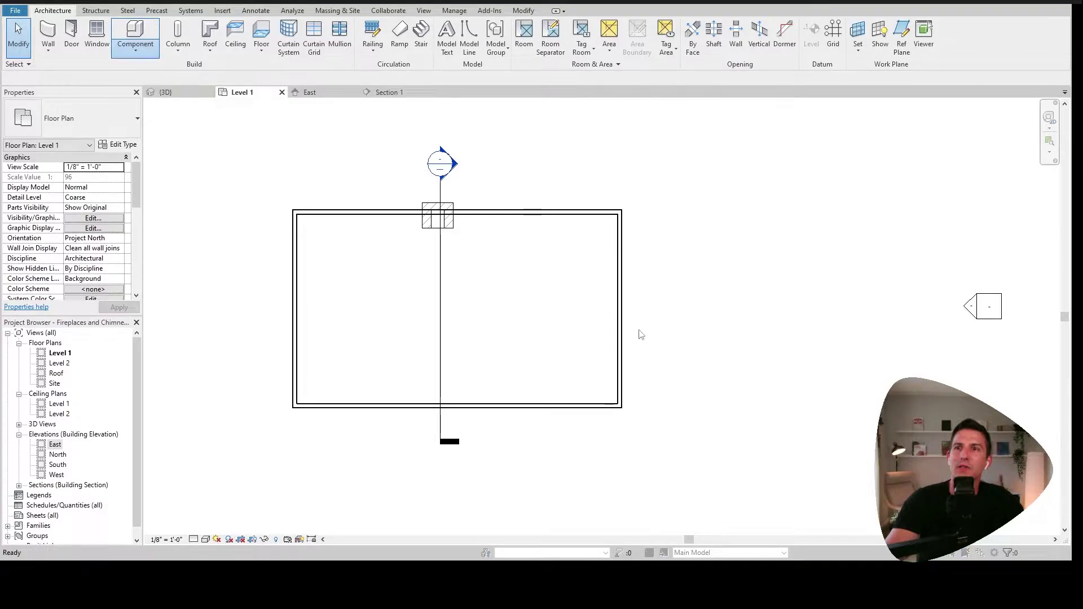
pyautogui.scroll(-2, 493, 246)
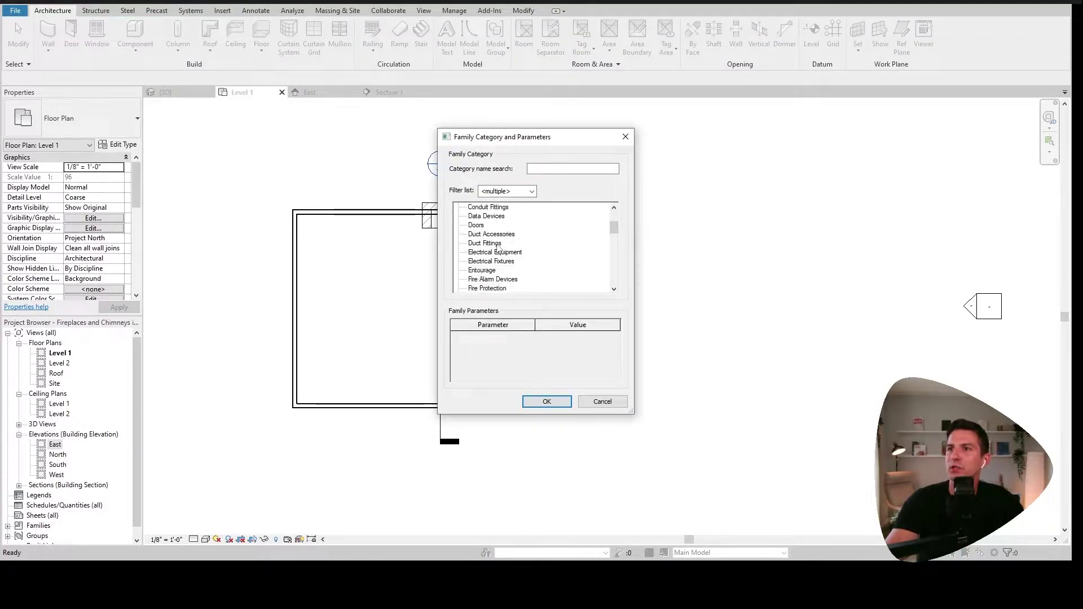
pyautogui.scroll(-3, 499, 247)
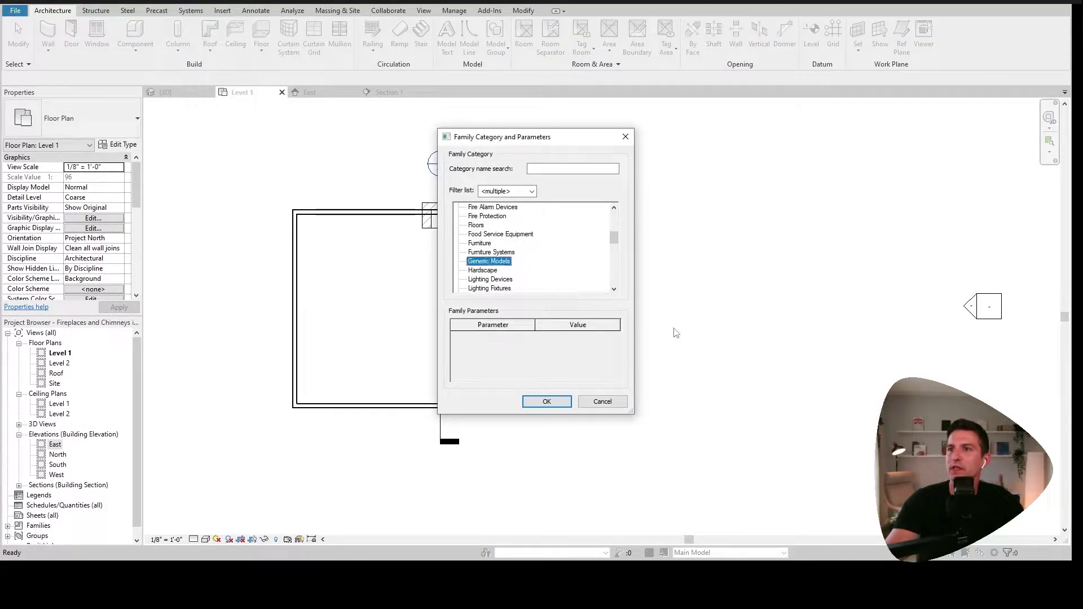
pyautogui.click(547, 402)
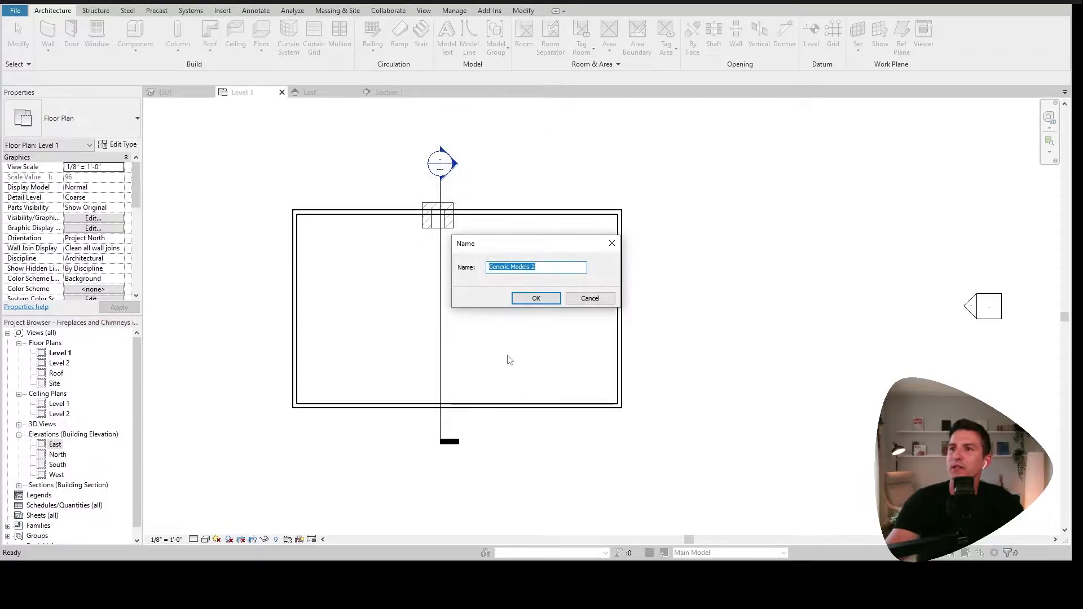
pyautogui.click(536, 298)
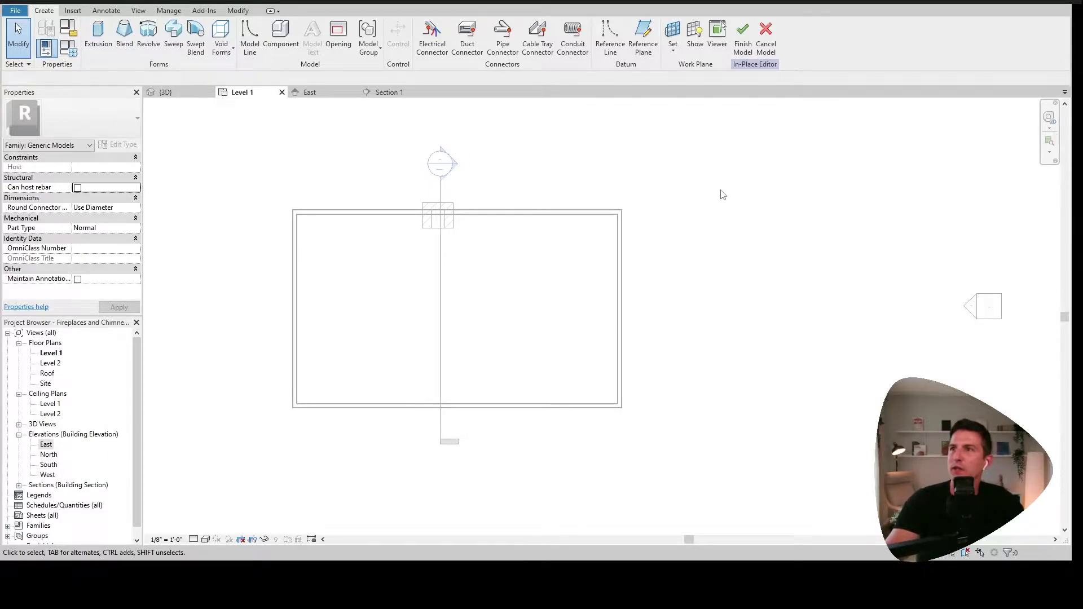
# Step: Start an extrusion, show its work plane in the 3D view, and confirm Level 1 as the work plane
pyautogui.click(99, 34)
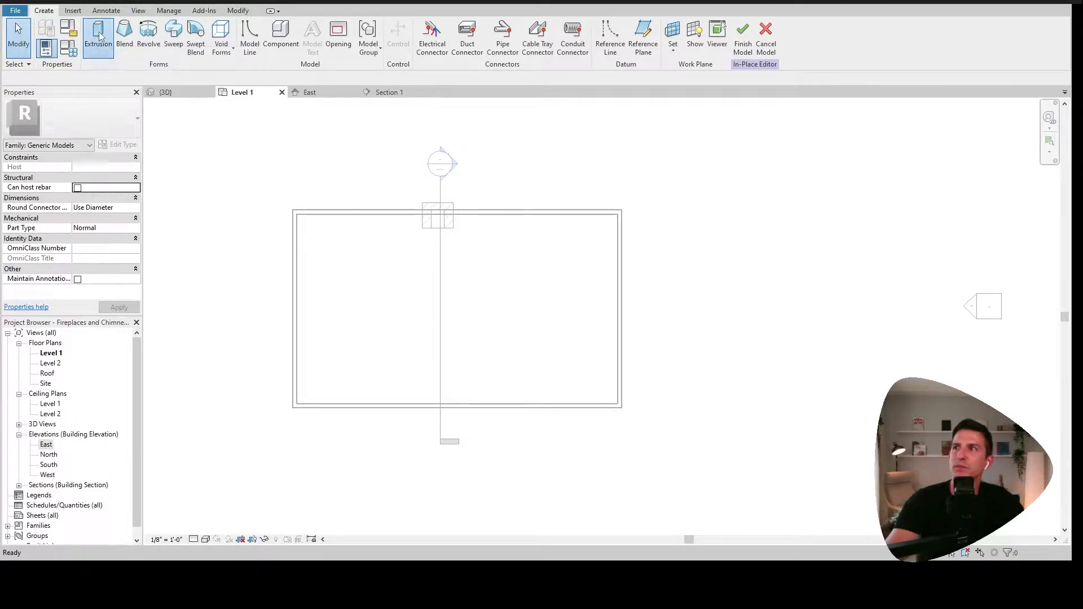
pyautogui.click(184, 96)
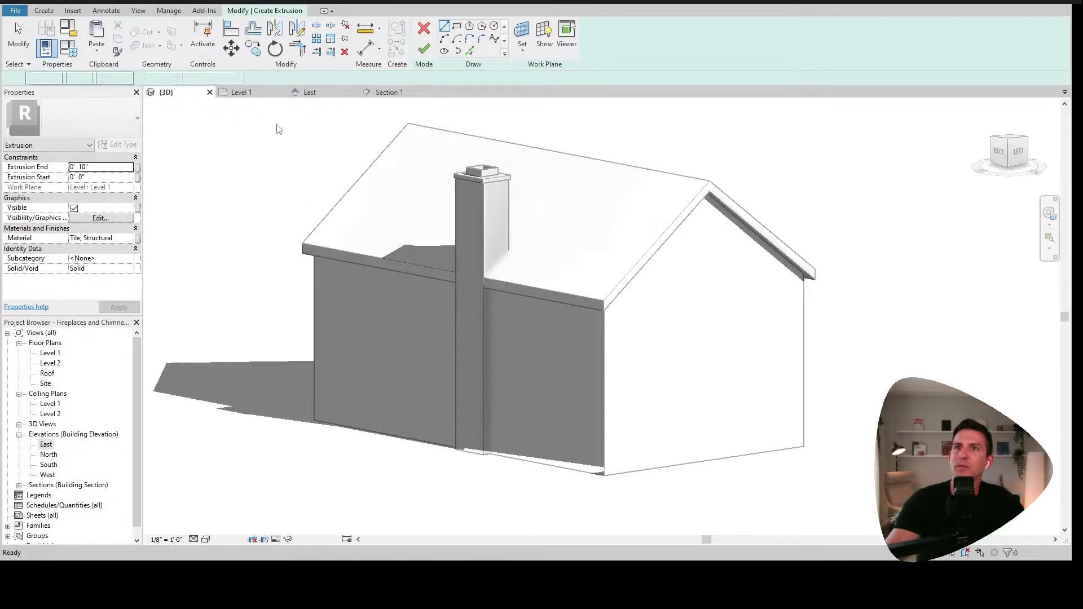
pyautogui.click(546, 37)
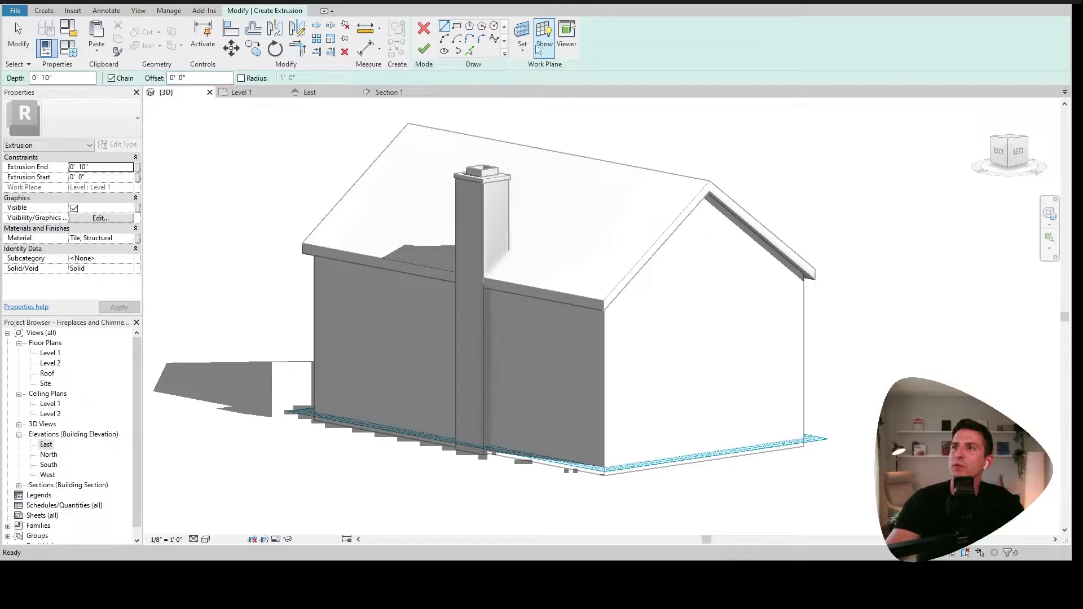
pyautogui.keyDown('shift'); pyautogui.moveTo(745, 338); pyautogui.dragTo(520, 307, button='middle'); pyautogui.keyUp('shift')
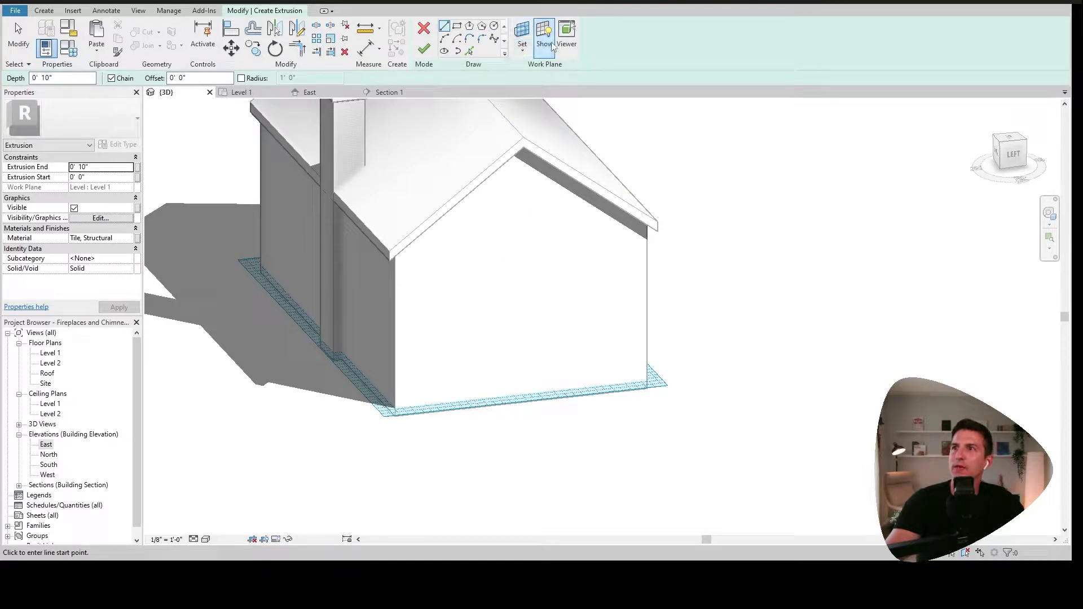
pyautogui.click(522, 52)
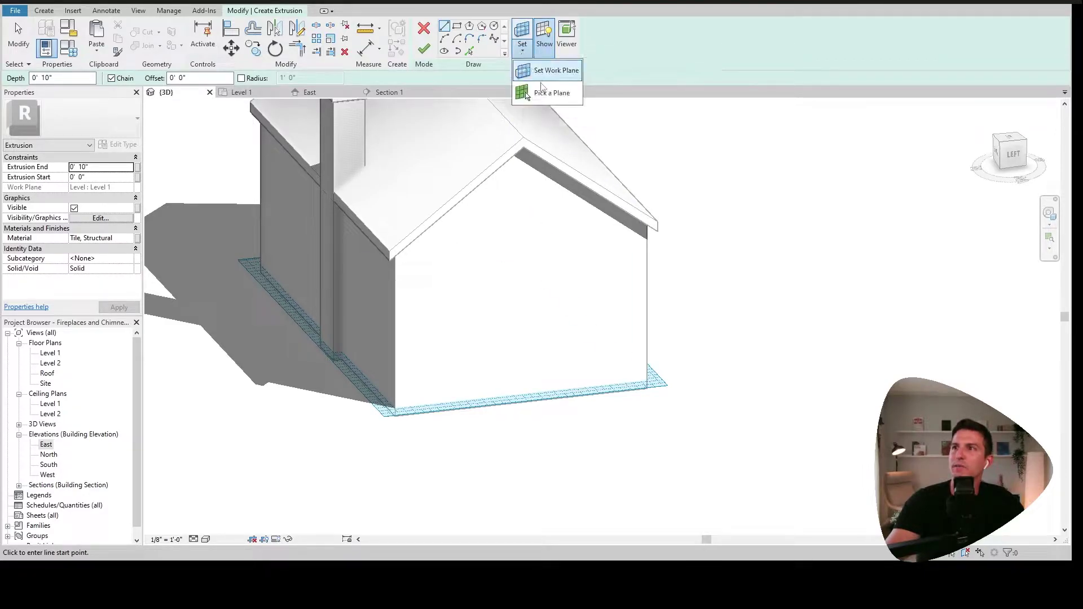
pyautogui.click(550, 71)
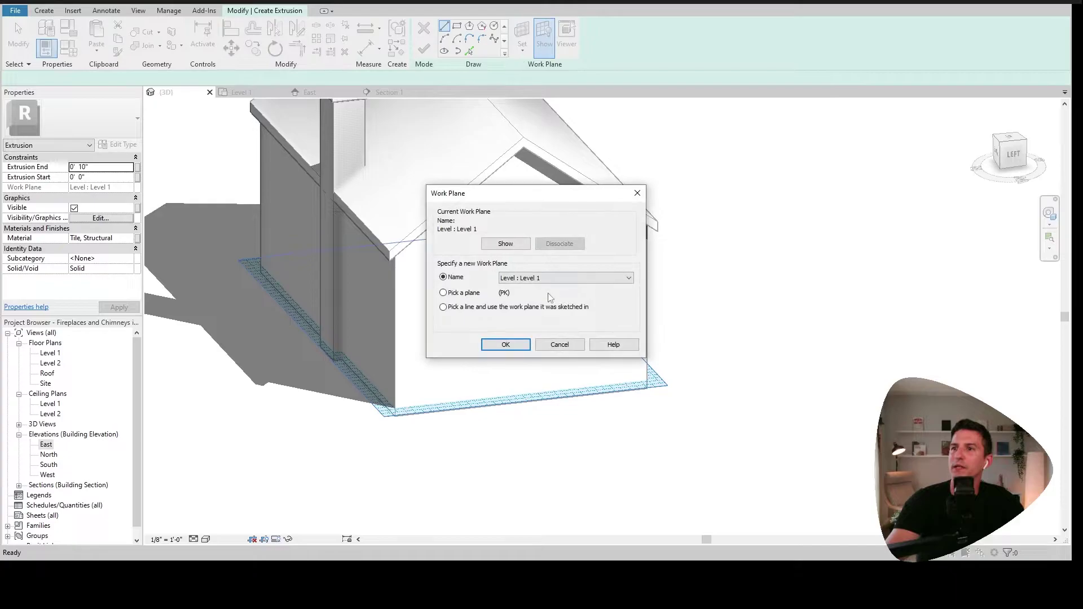
pyautogui.click(506, 345)
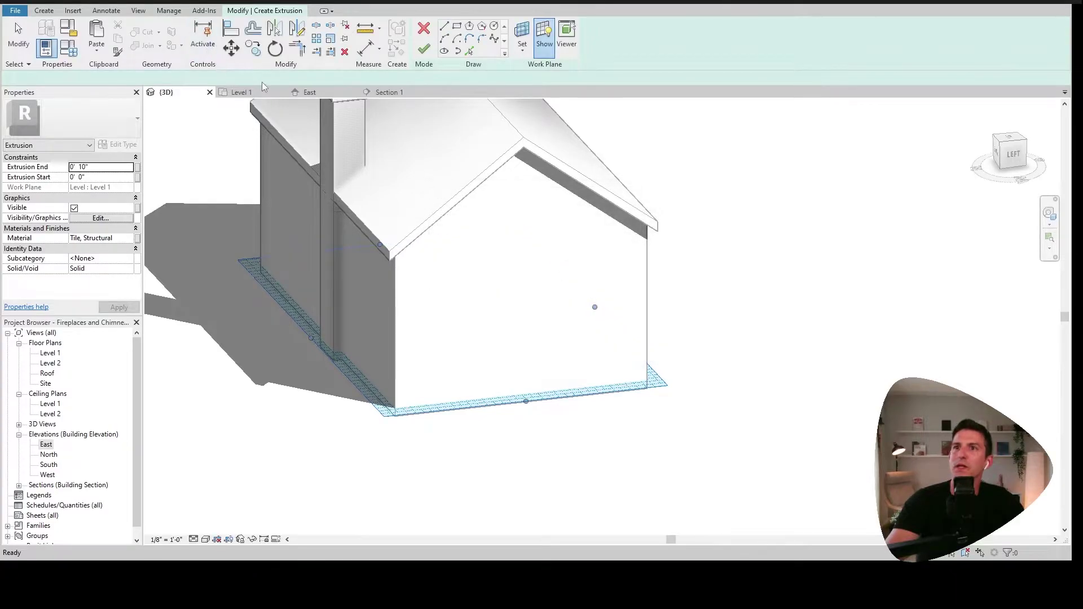
# Step: Sketch a rectangular extrusion profile 8'-0" wide and about 5' deep across the lower exterior wall in the Level 1 plan
pyautogui.click(244, 91)
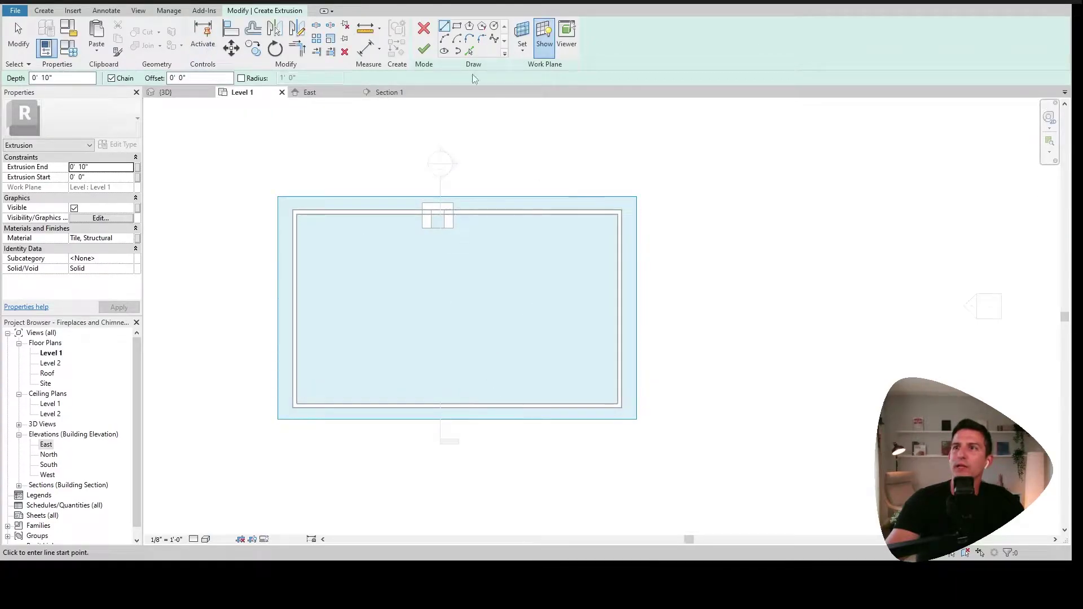
pyautogui.click(457, 25)
pyautogui.scroll(4, 536, 403)
pyautogui.scroll(-1, 551, 364)
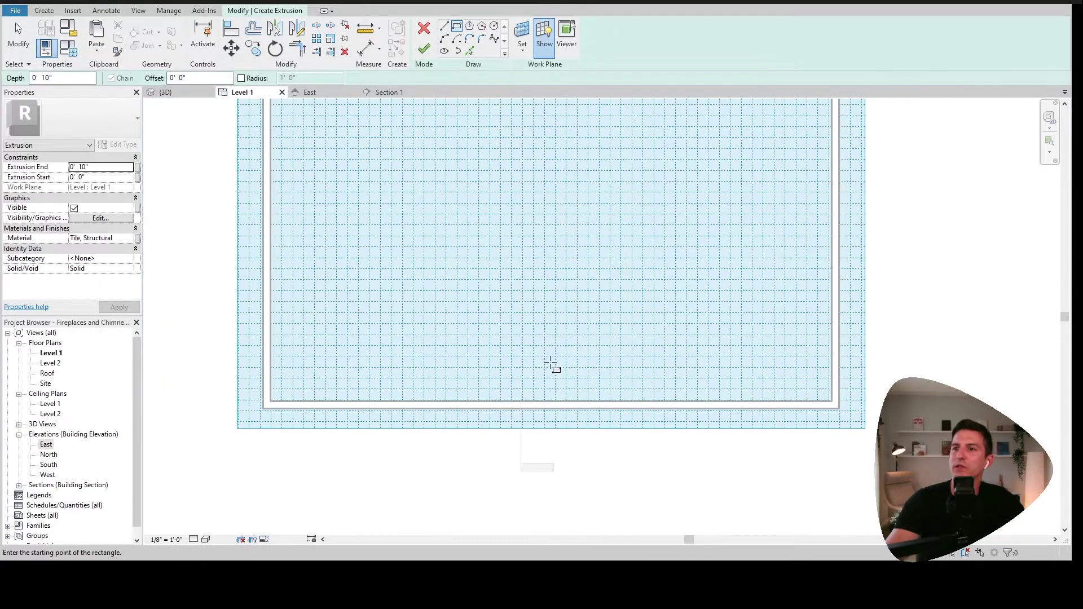
pyautogui.click(445, 378)
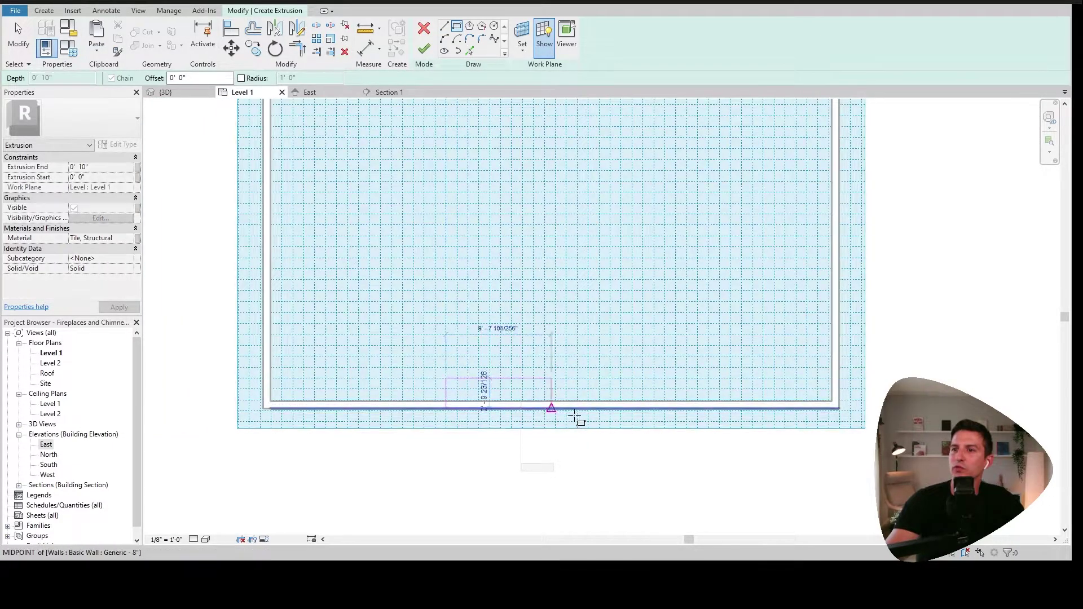
pyautogui.scroll(4, 570, 433)
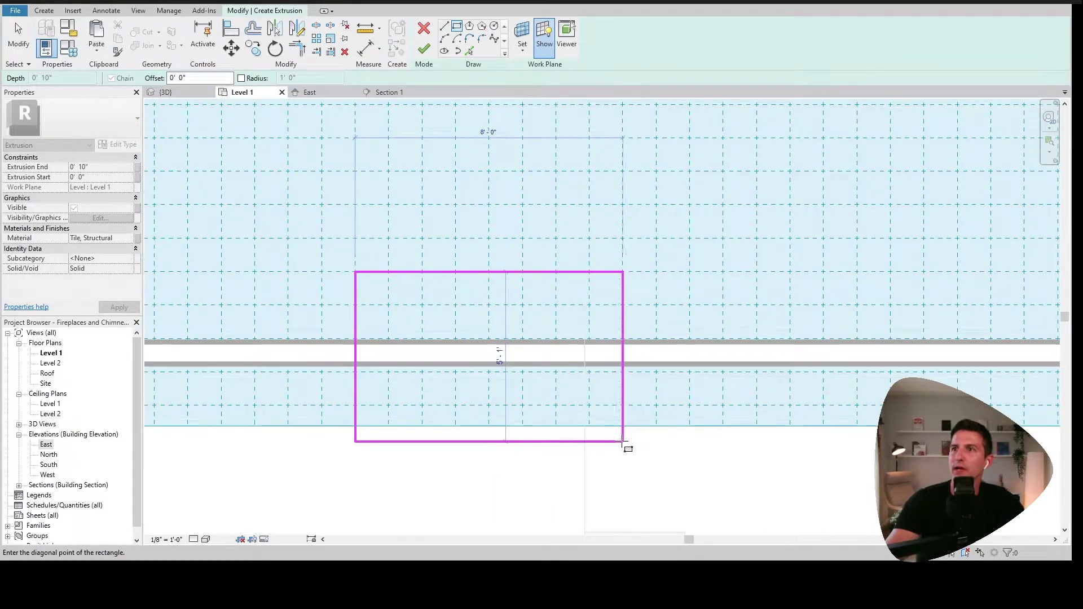
pyautogui.click(622, 442)
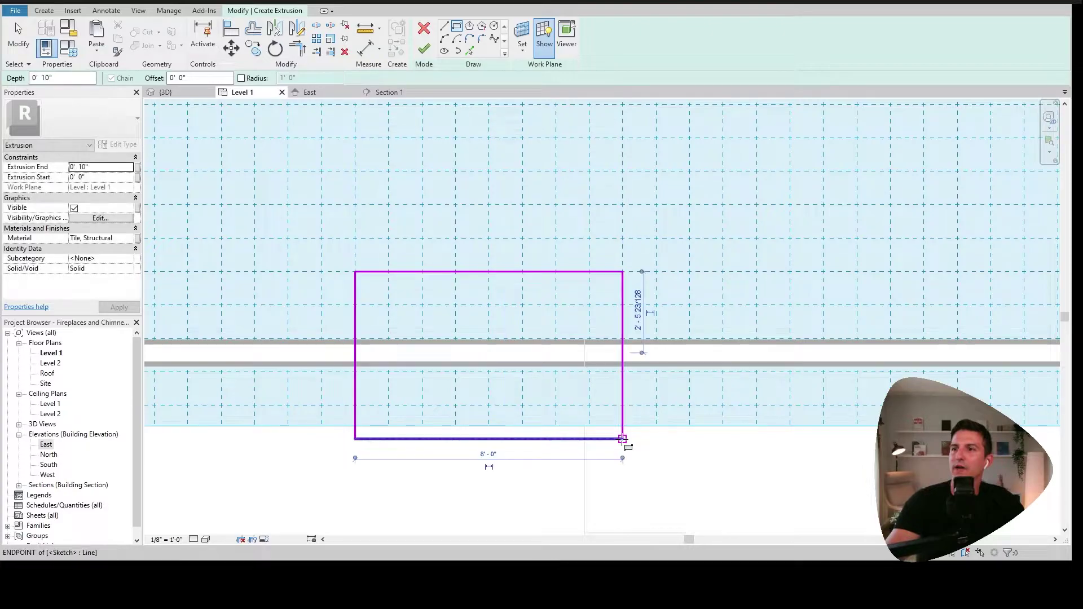
pyautogui.scroll(-4, 622, 443)
pyautogui.scroll(5, 519, 413)
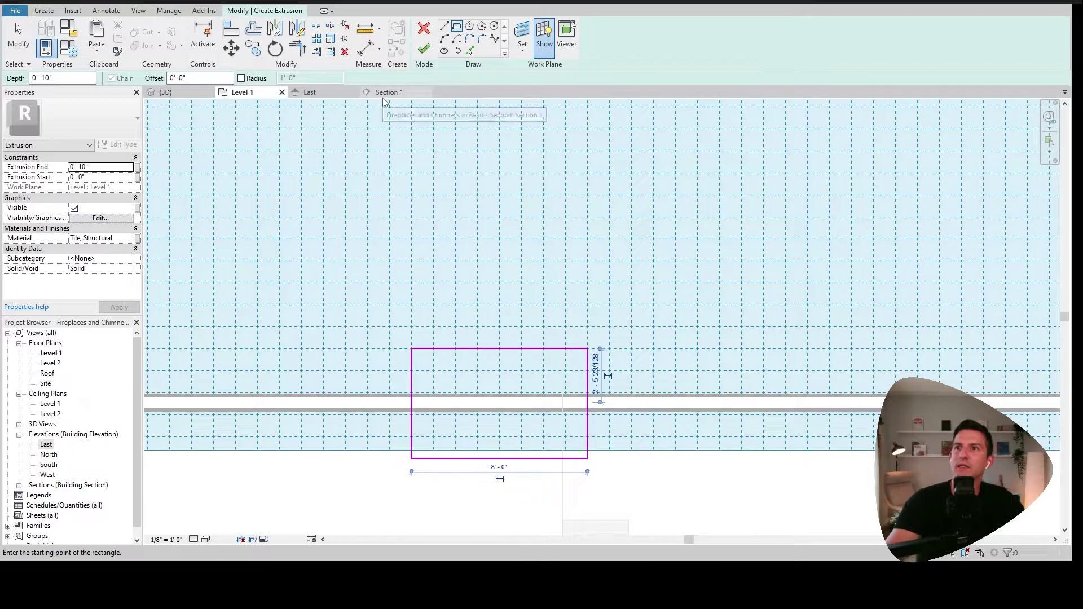
# Step: Finish the sketch as a 10" deep extrusion and stretch its top above the roof to about 30'-8" in the 3D view
pyautogui.click(195, 94)
pyautogui.keyDown('shift'); pyautogui.moveTo(706, 342); pyautogui.dragTo(610, 355, button='middle'); pyautogui.keyUp('shift')
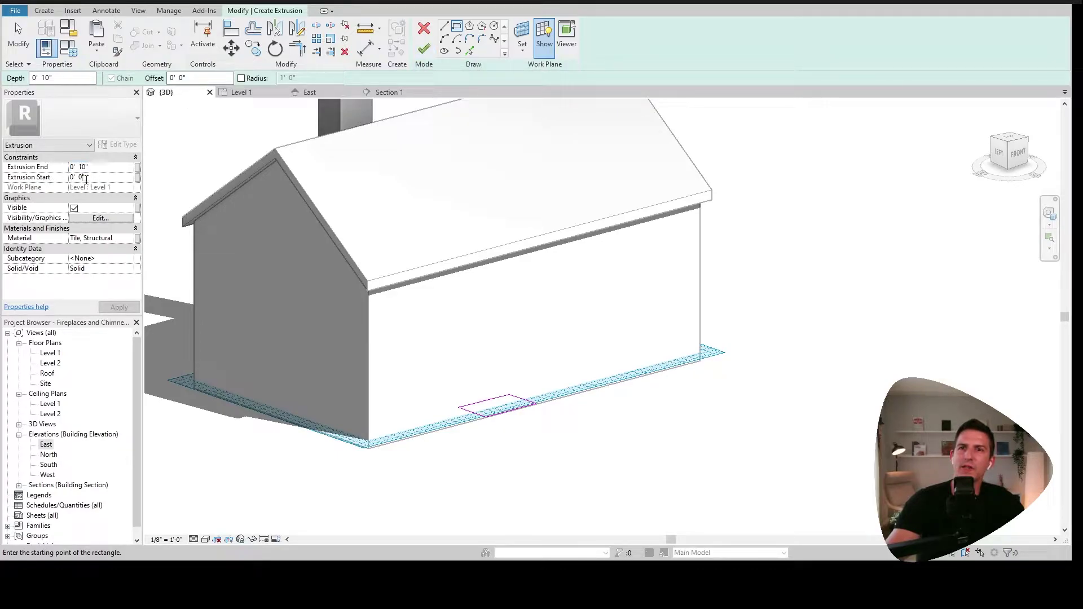
pyautogui.click(101, 167)
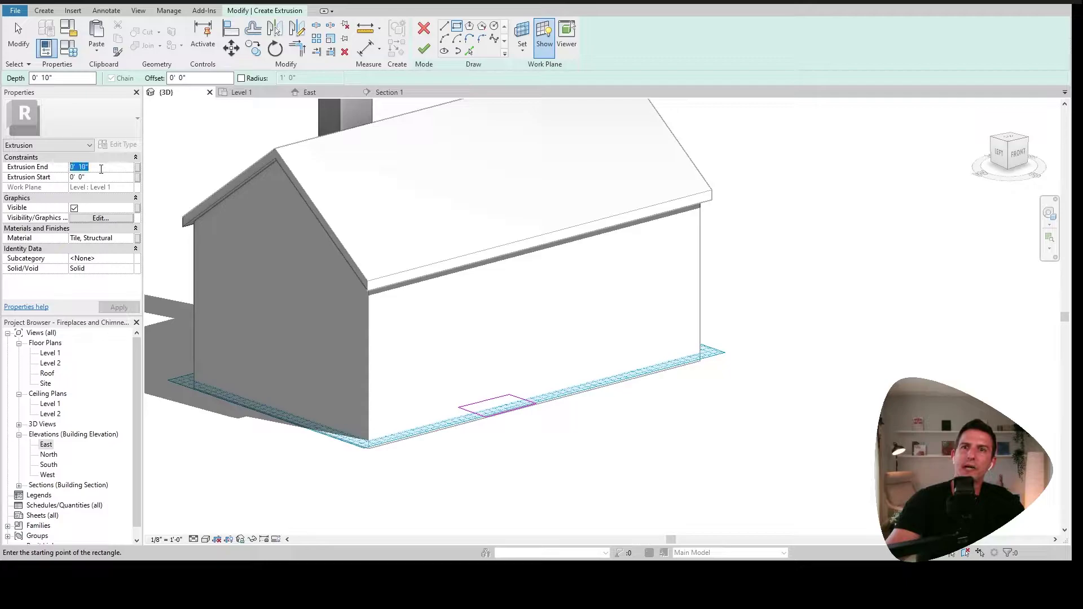
pyautogui.click(69, 79)
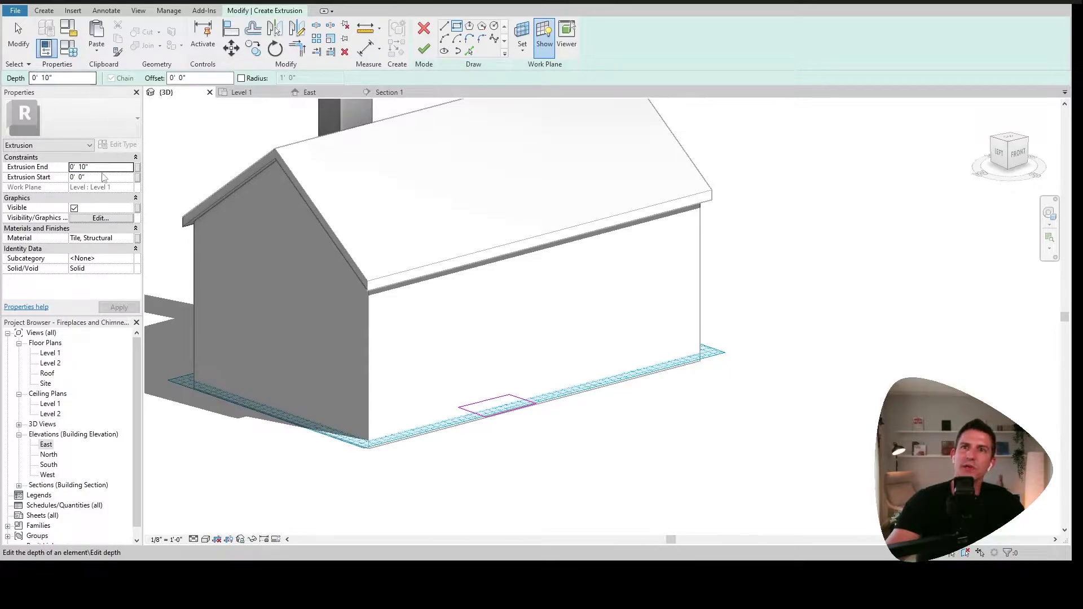
pyautogui.click(424, 49)
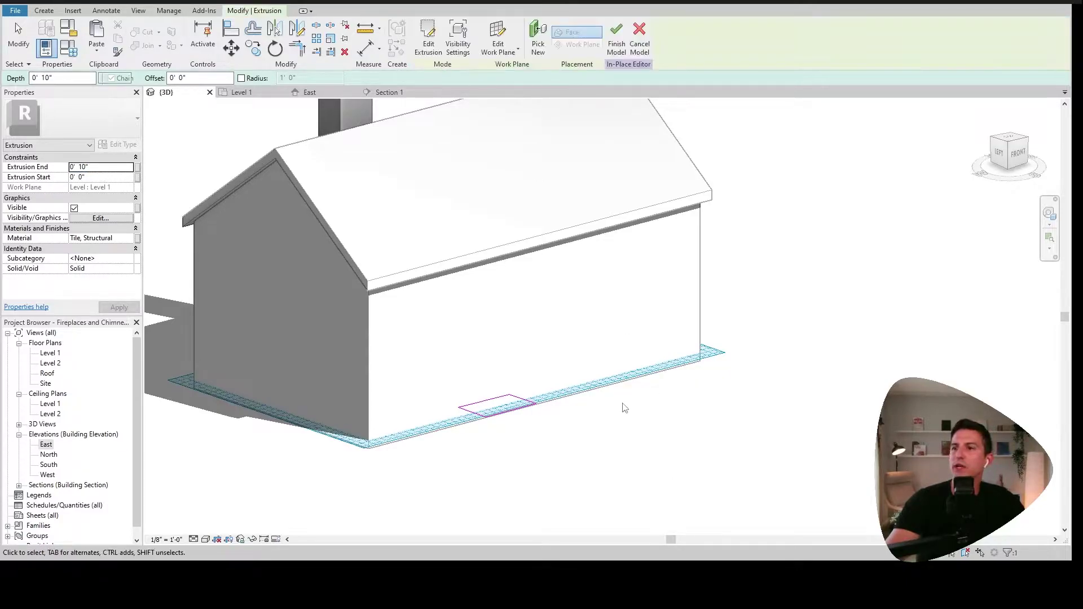
pyautogui.click(495, 405)
pyautogui.moveTo(497, 398); pyautogui.dragTo(524, 164)
pyautogui.scroll(4, 457, 447)
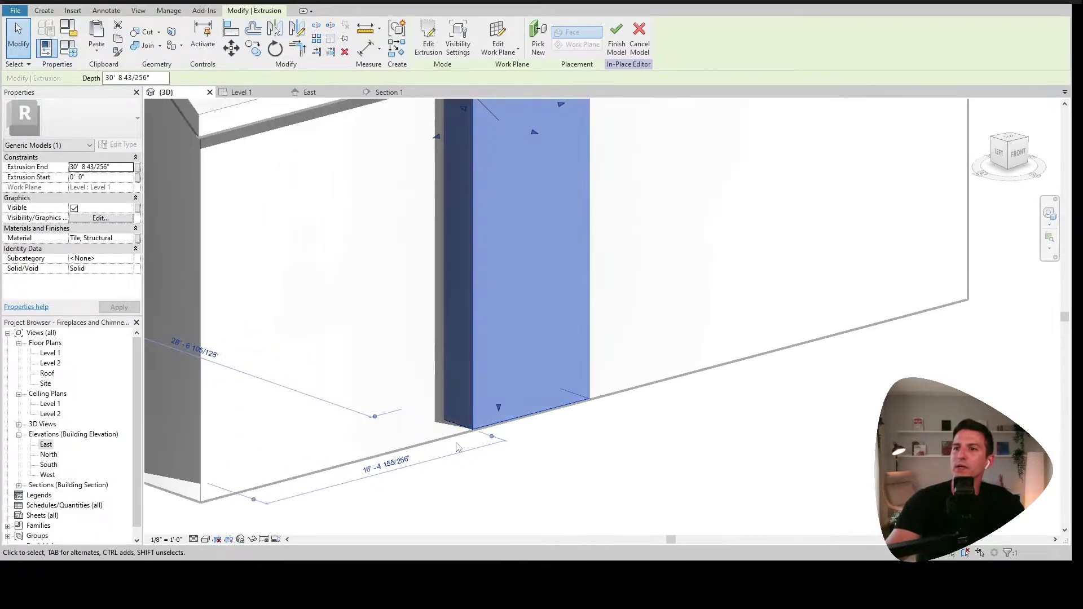
# Step: Extend the chimney extrusion down to the wall base by setting its Extrusion Start to -1'
pyautogui.keyDown('shift'); pyautogui.moveTo(457, 447); pyautogui.dragTo(544, 428, button='middle'); pyautogui.keyUp('shift')
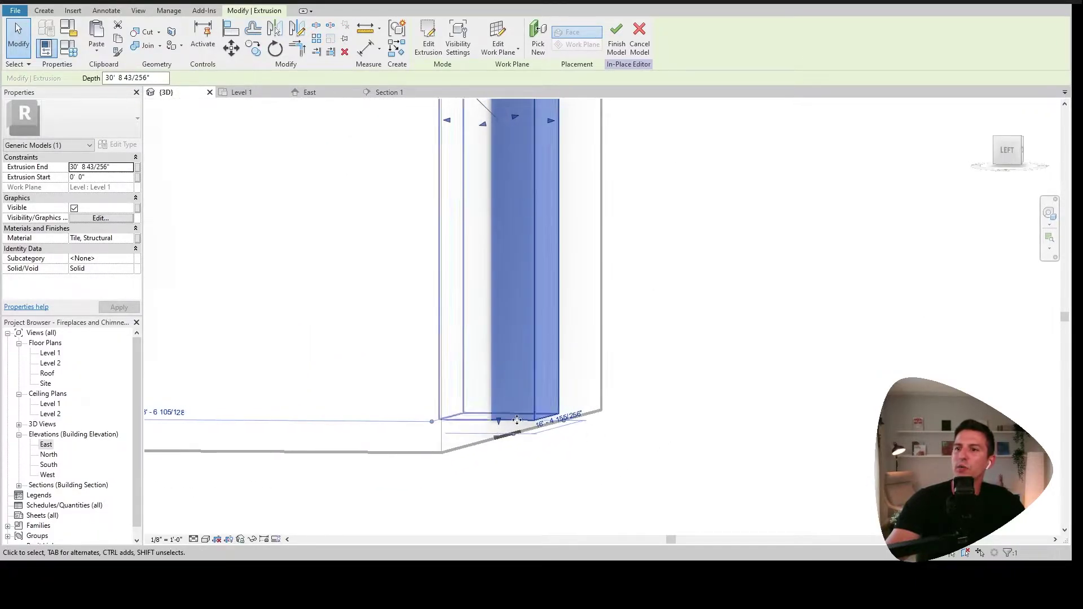
pyautogui.keyDown('shift'); pyautogui.moveTo(573, 478); pyautogui.dragTo(504, 448, button='middle'); pyautogui.keyUp('shift')
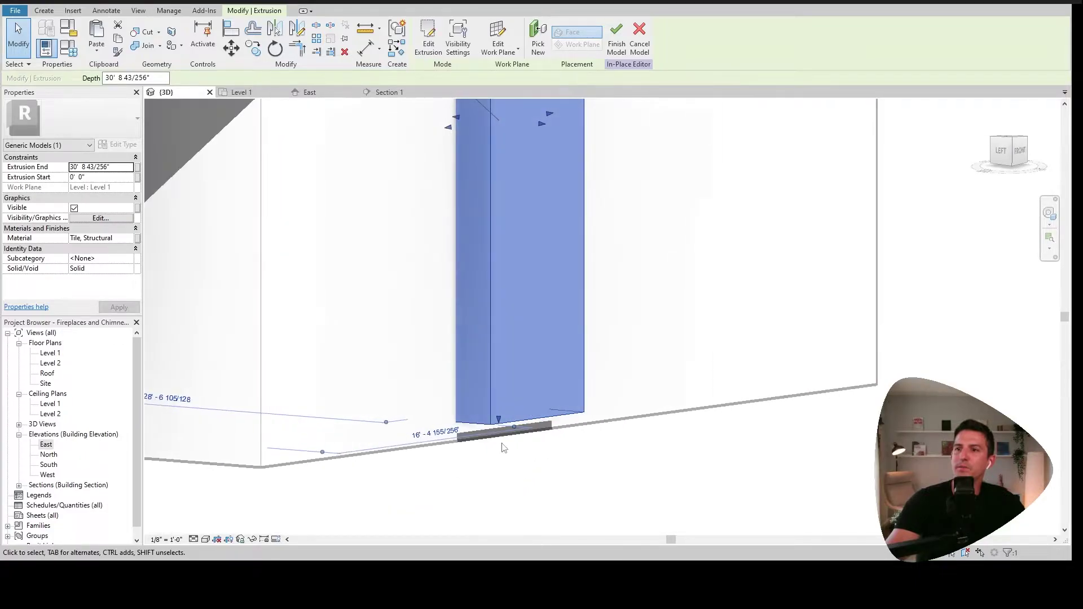
pyautogui.scroll(-3, 507, 443)
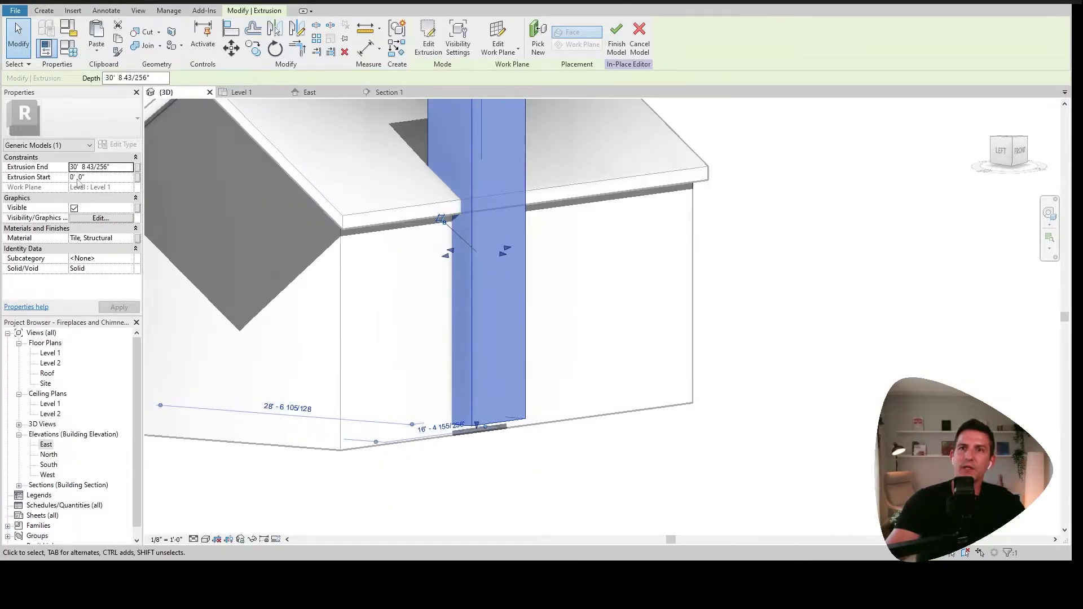
pyautogui.click(96, 177)
pyautogui.write('-1')
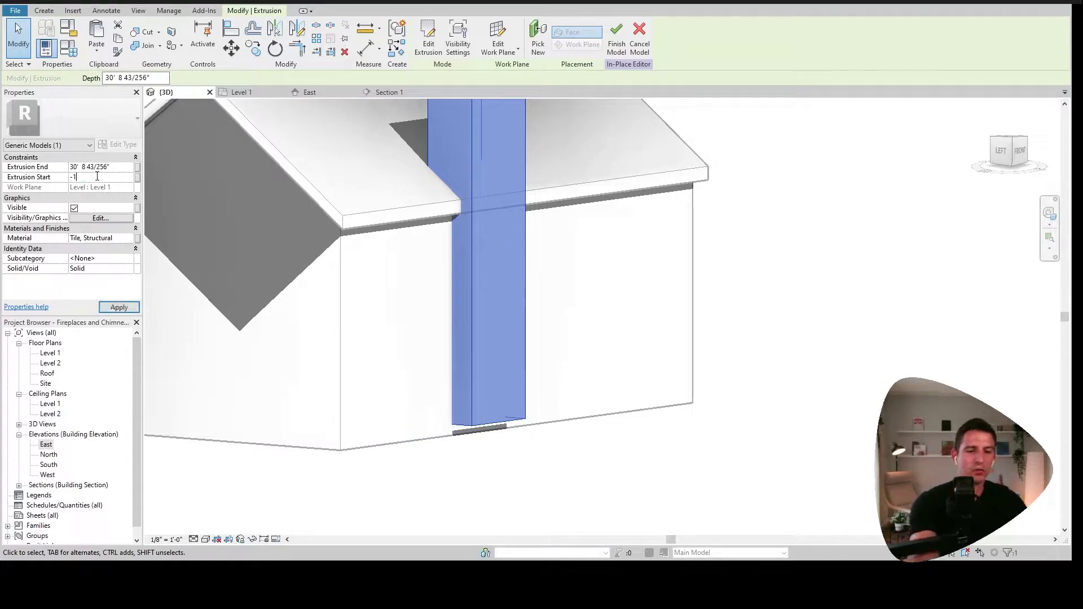
pyautogui.press('Return')
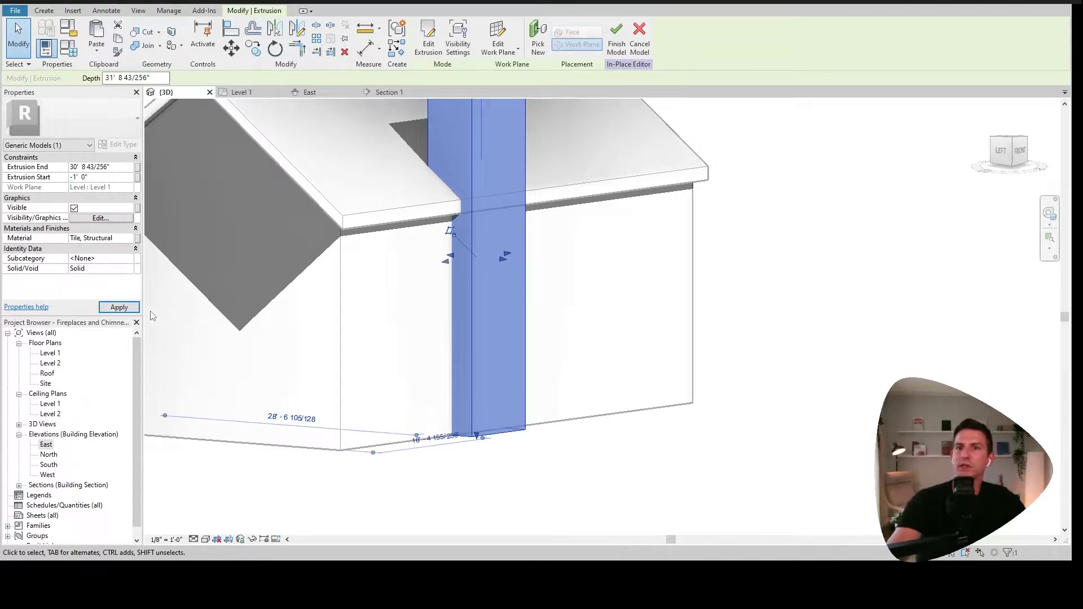
# Step: Adjust the chimney extrusion's top above the roof and set its Extrusion End to 30'
pyautogui.scroll(-3, 456, 353)
pyautogui.keyDown('shift'); pyautogui.moveTo(542, 442); pyautogui.dragTo(604, 342, button='middle'); pyautogui.keyUp('shift')
pyautogui.moveTo(474, 253); pyautogui.dragTo(474, 260)
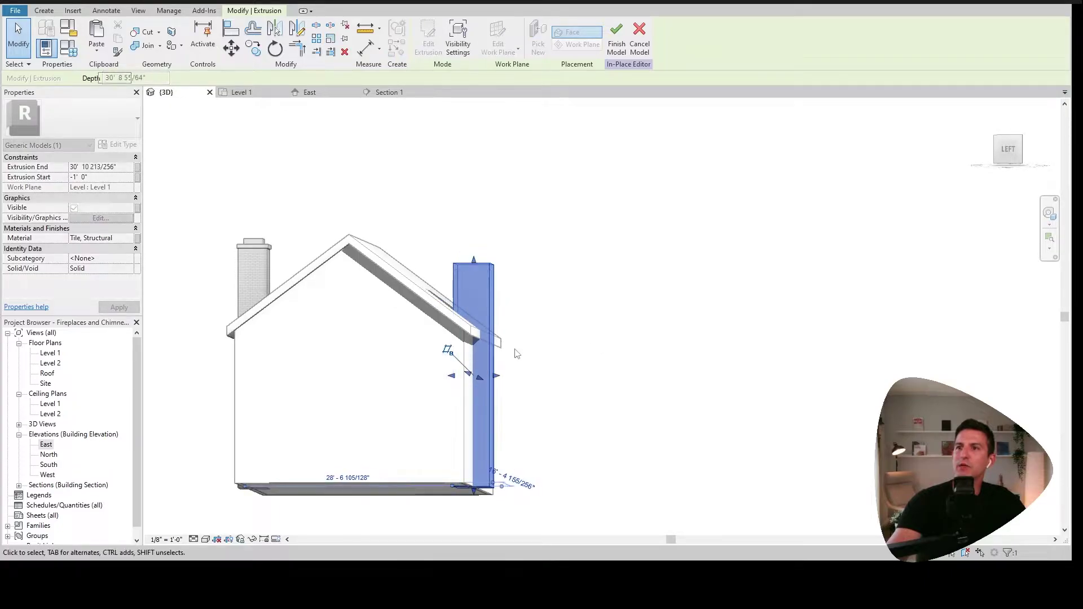
pyautogui.keyDown('shift'); pyautogui.moveTo(579, 329); pyautogui.dragTo(620, 361, button='middle'); pyautogui.keyUp('shift')
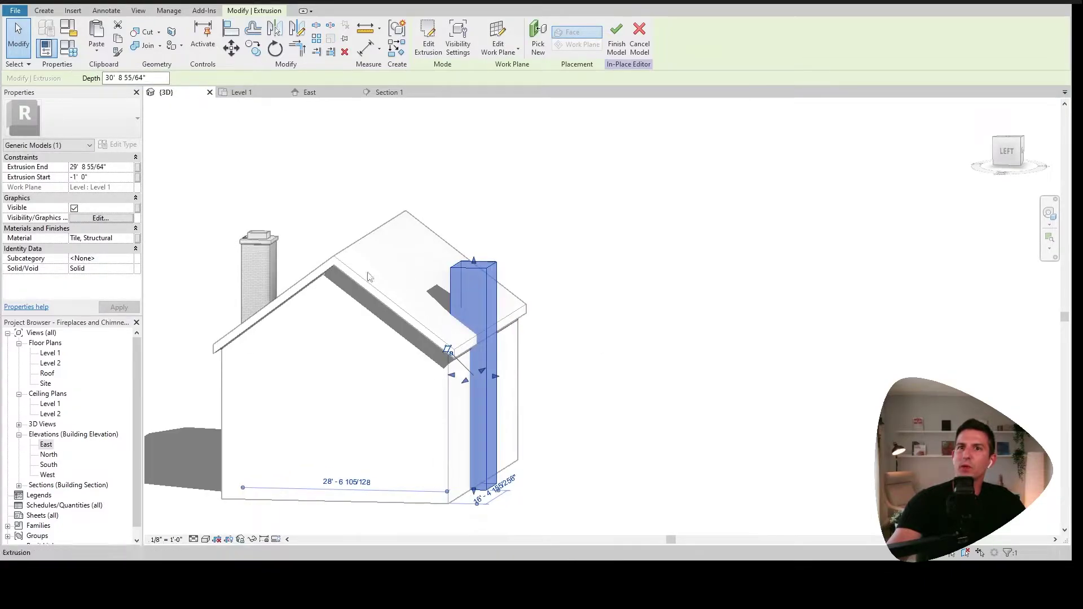
pyautogui.click(113, 166)
pyautogui.write('30')
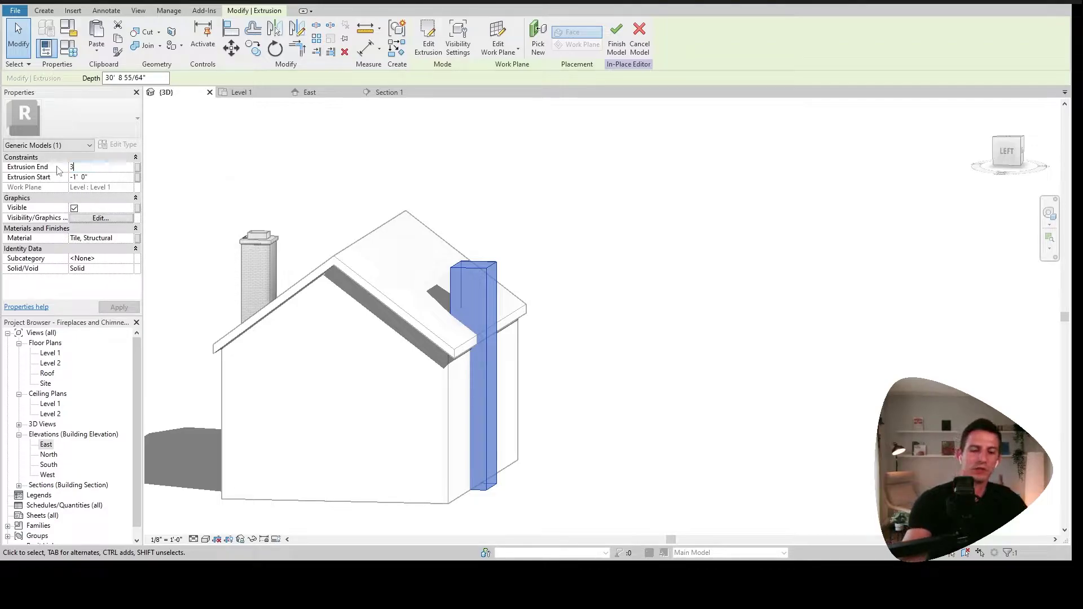
pyautogui.press('Tab')
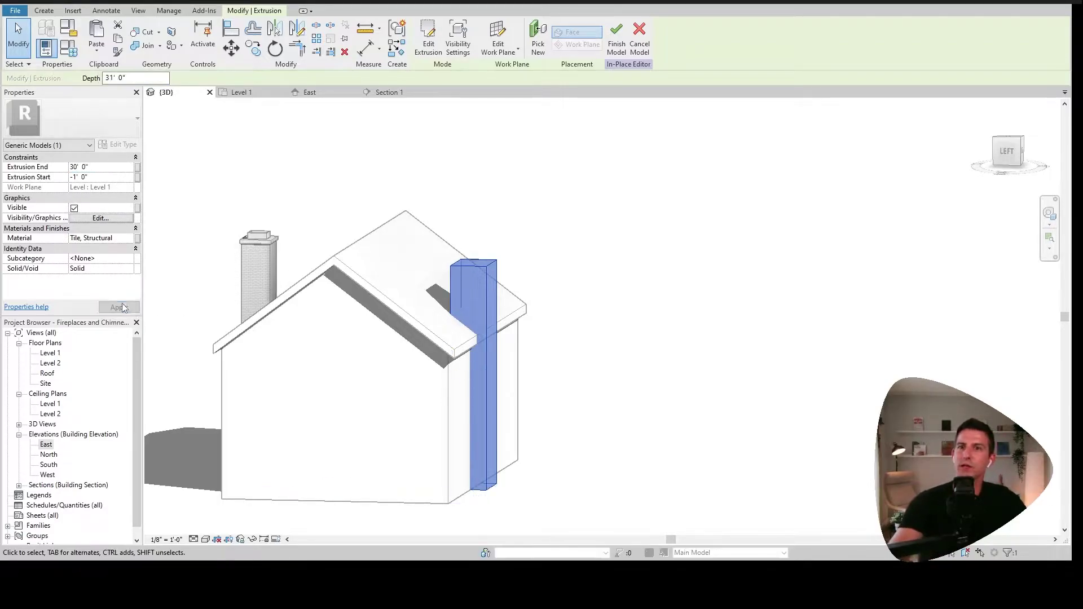
# Step: Search the project materials for brick and assign Brick, Common to the chimney extrusion
pyautogui.keyDown('shift'); pyautogui.moveTo(632, 359); pyautogui.dragTo(590, 236, button='middle'); pyautogui.keyUp('shift')
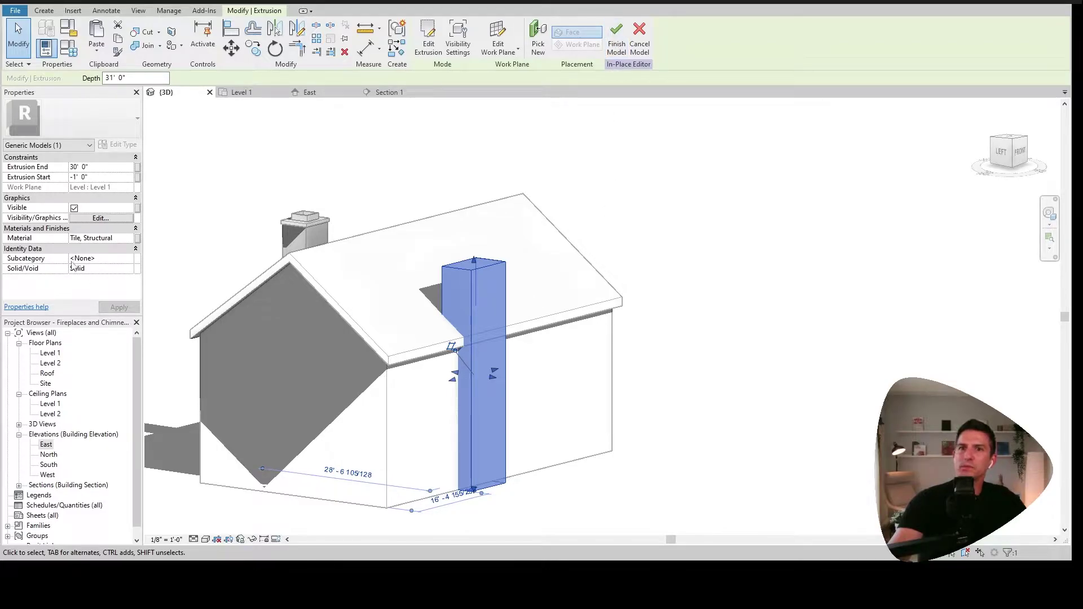
pyautogui.click(133, 240)
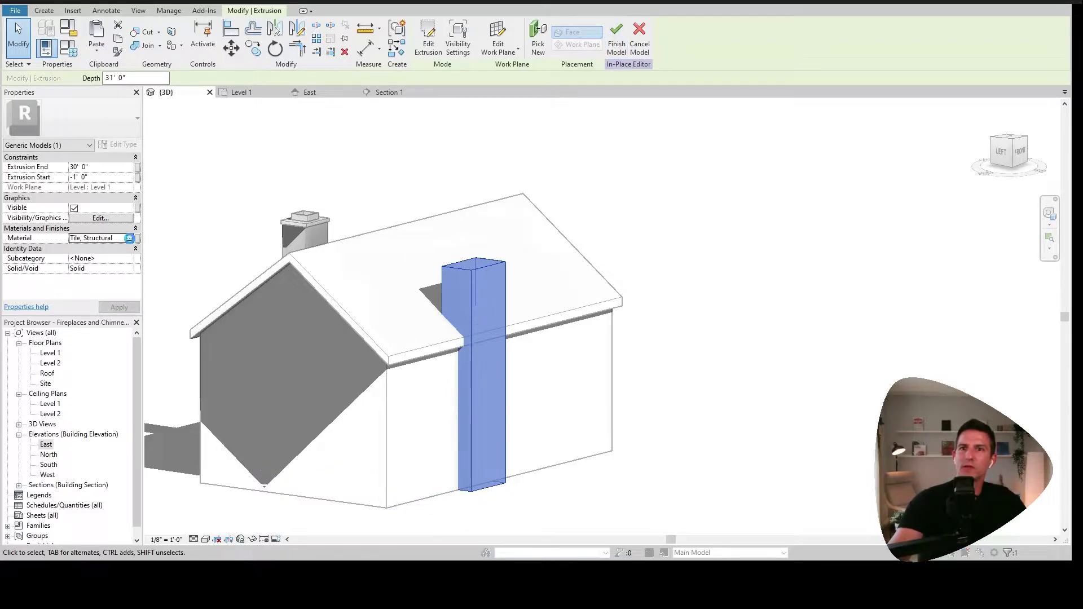
pyautogui.click(129, 238)
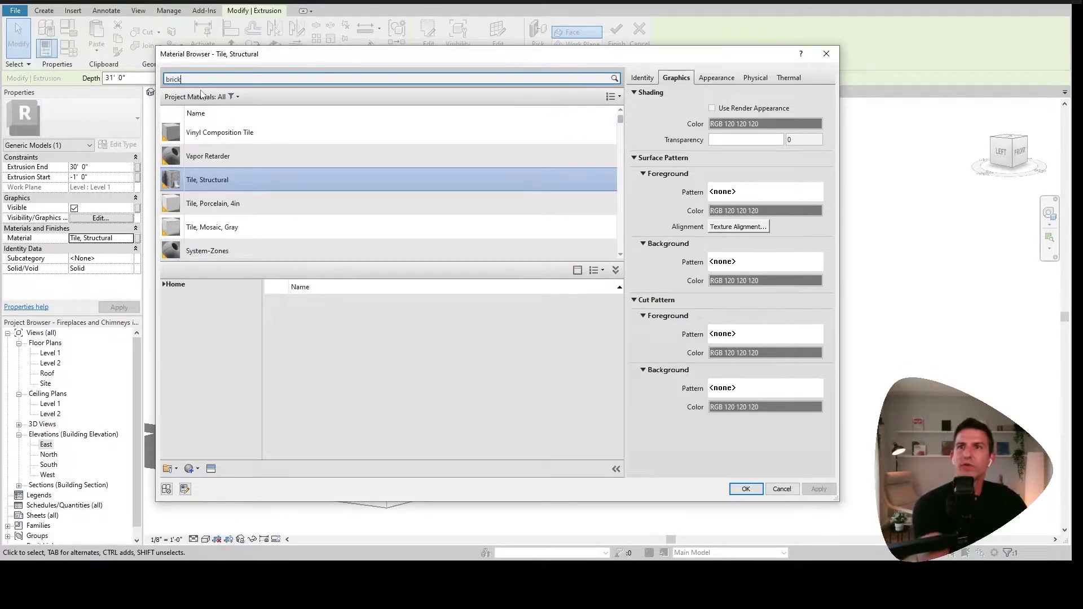
pyautogui.click(236, 220)
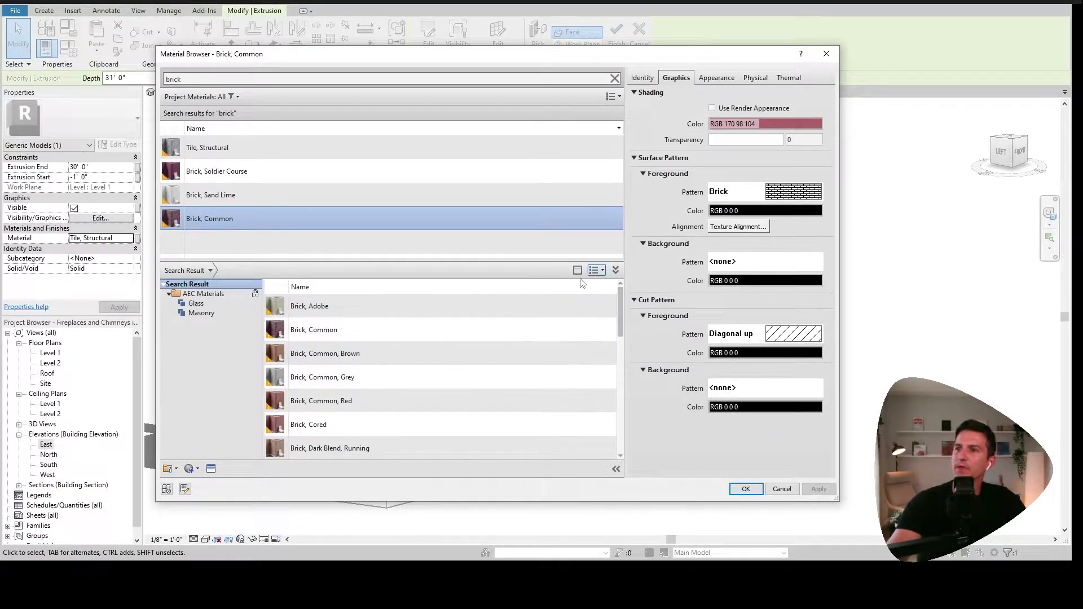
pyautogui.click(615, 271)
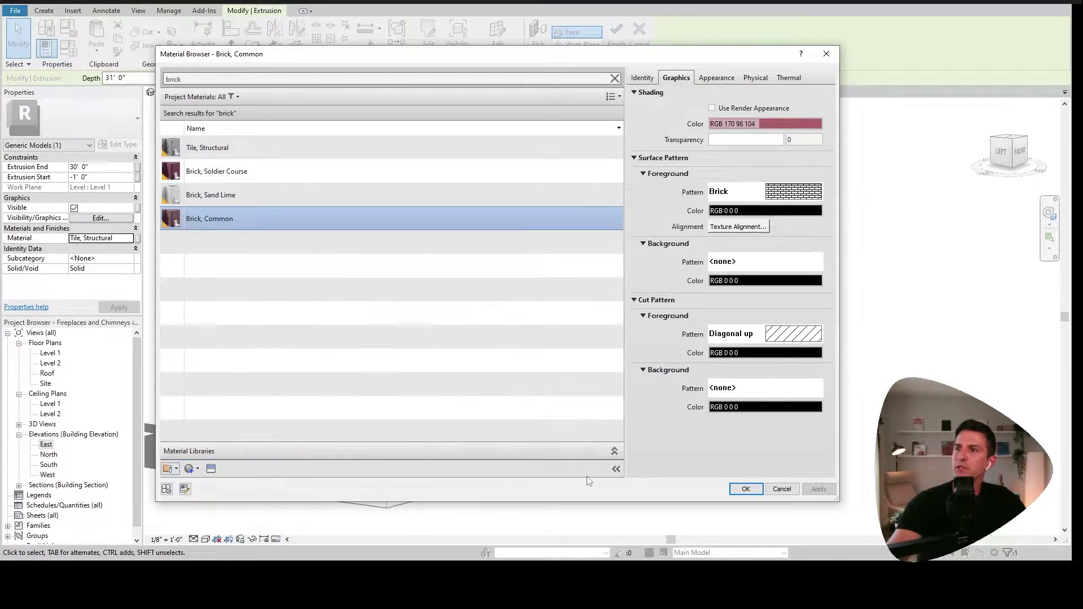
pyautogui.click(616, 452)
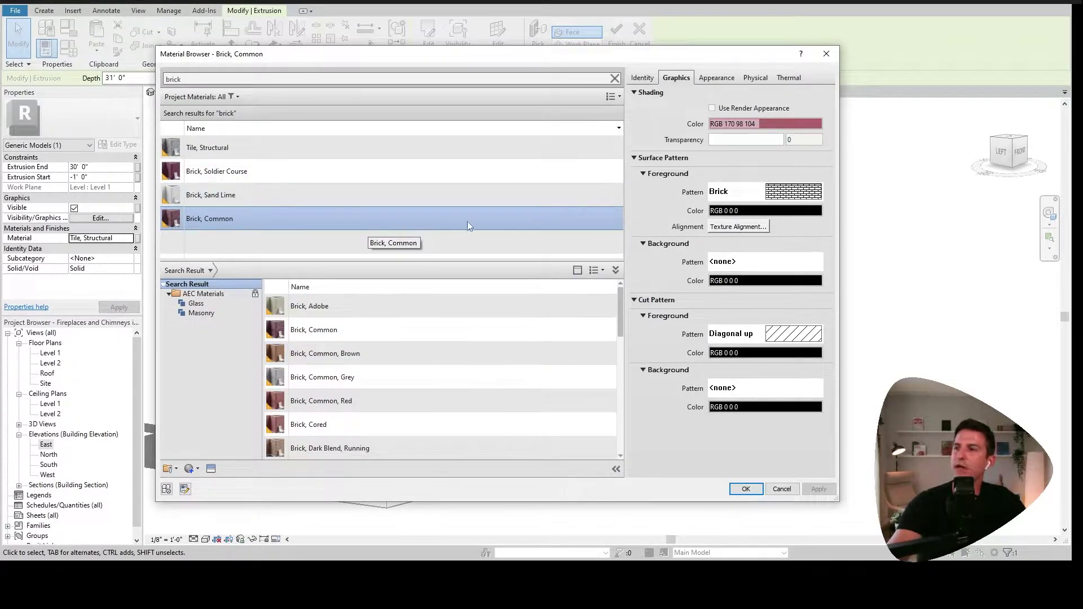
pyautogui.click(746, 488)
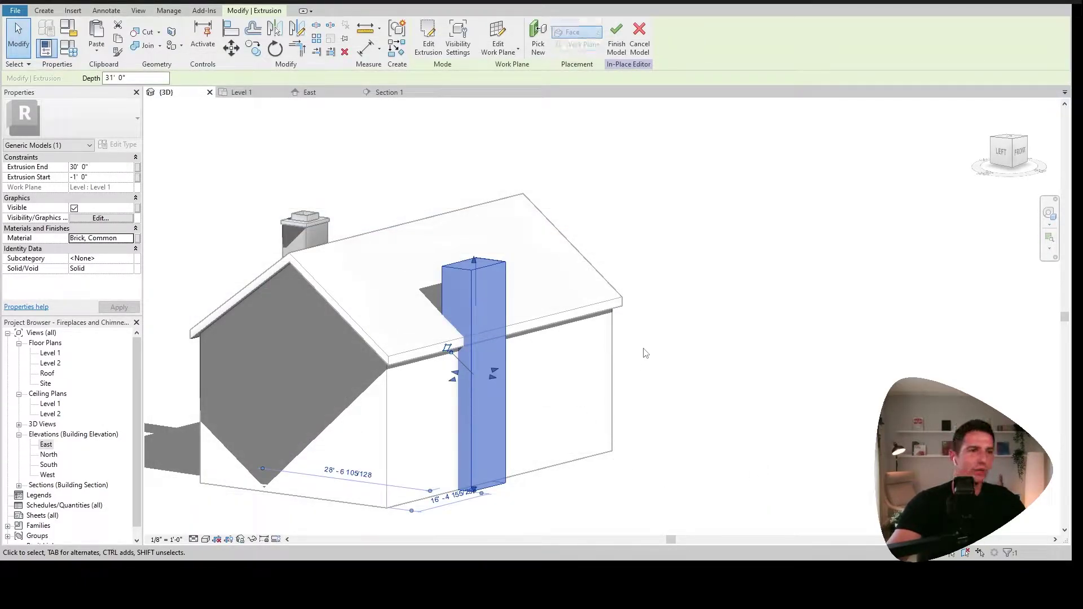
# Step: Deselect the chimney and switch the 3D view to the Shaded visual style to check its brick pattern
pyautogui.click(712, 370)
pyautogui.keyDown('shift'); pyautogui.moveTo(607, 355); pyautogui.dragTo(569, 395, button='middle'); pyautogui.keyUp('shift')
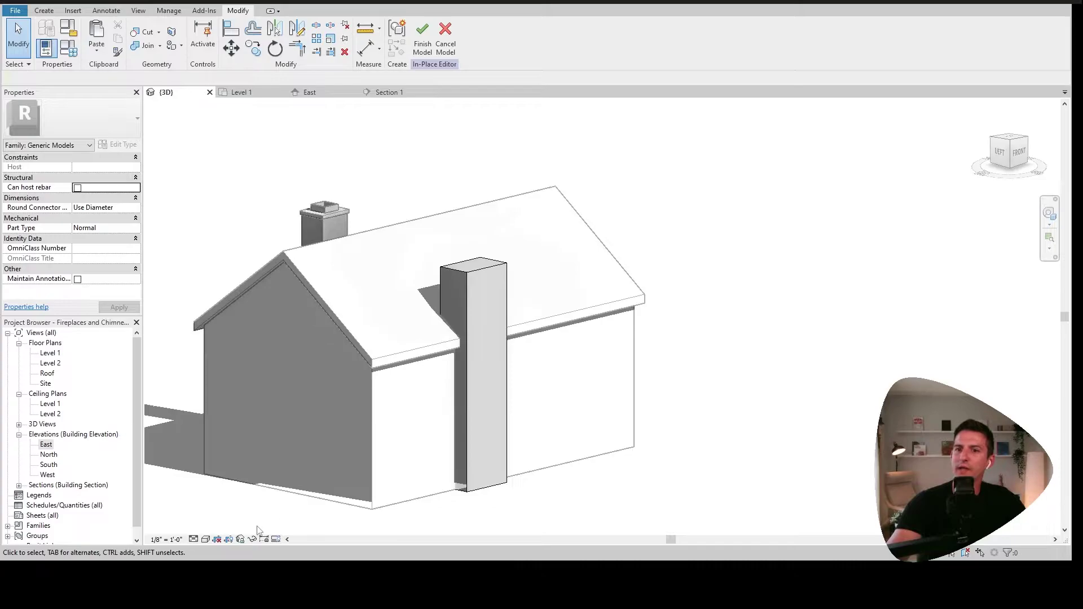
pyautogui.click(208, 540)
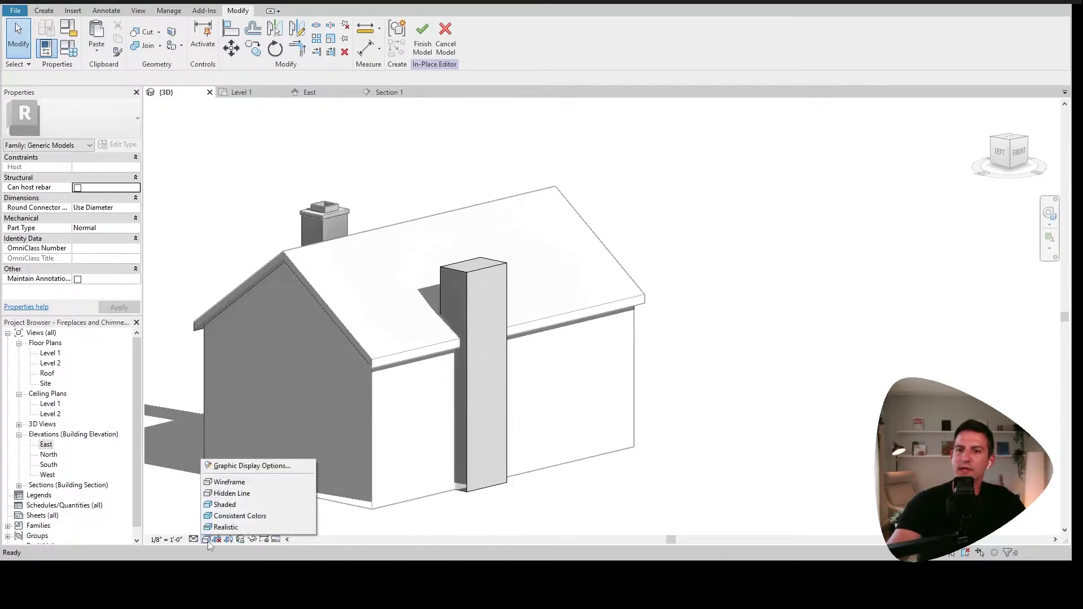
pyautogui.click(237, 504)
pyautogui.scroll(6, 560, 309)
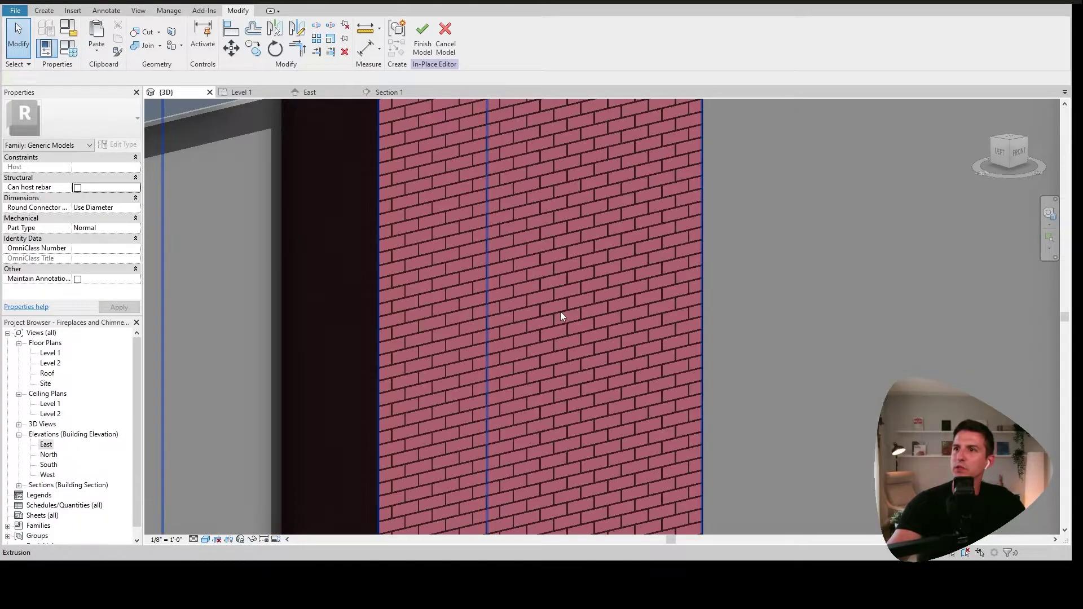
pyautogui.scroll(-1, 561, 310)
pyautogui.scroll(-6, 560, 308)
pyautogui.scroll(2, 496, 367)
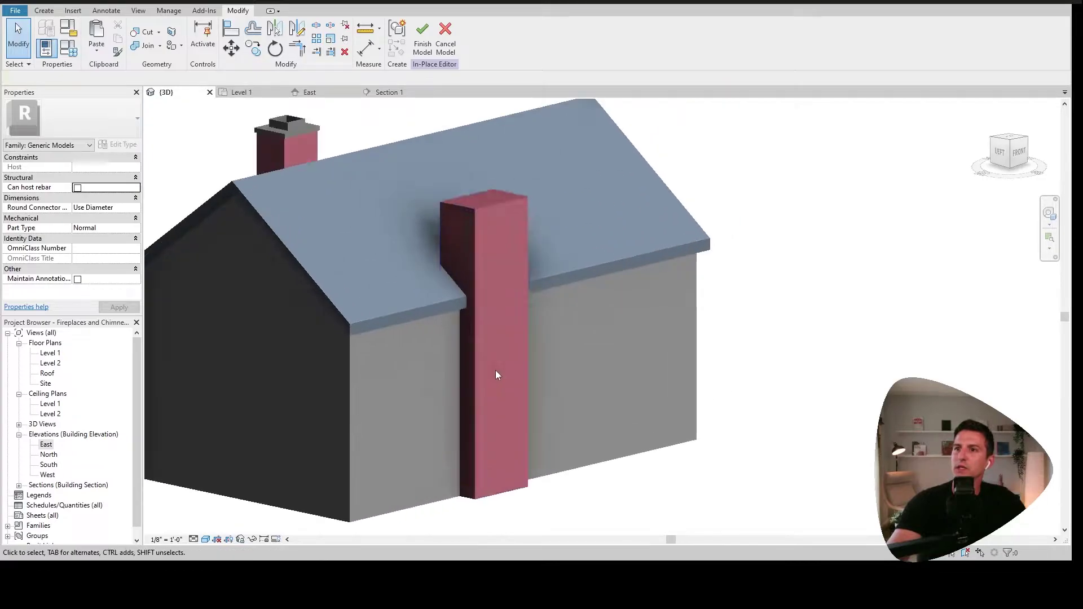
# Step: Examine the cap and flue opening of the finished chimney on the far side of the house
pyautogui.keyDown('shift'); pyautogui.moveTo(465, 207); pyautogui.dragTo(525, 159, button='middle'); pyautogui.keyUp('shift')
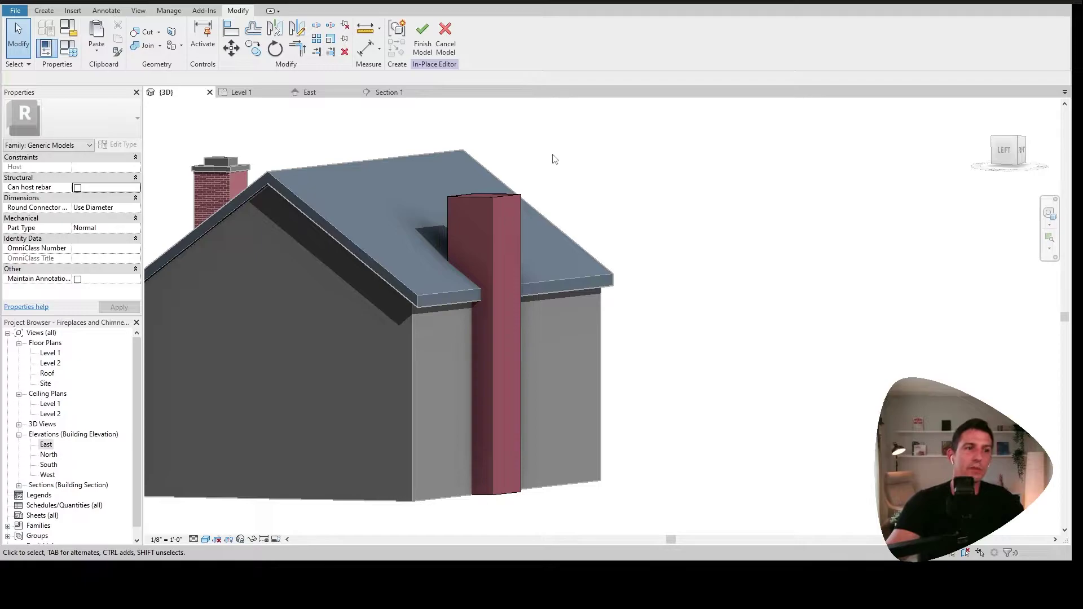
pyautogui.moveTo(224, 198); pyautogui.dragTo(420, 352, button='middle')
pyautogui.scroll(5, 345, 186)
pyautogui.scroll(-8, 387, 202)
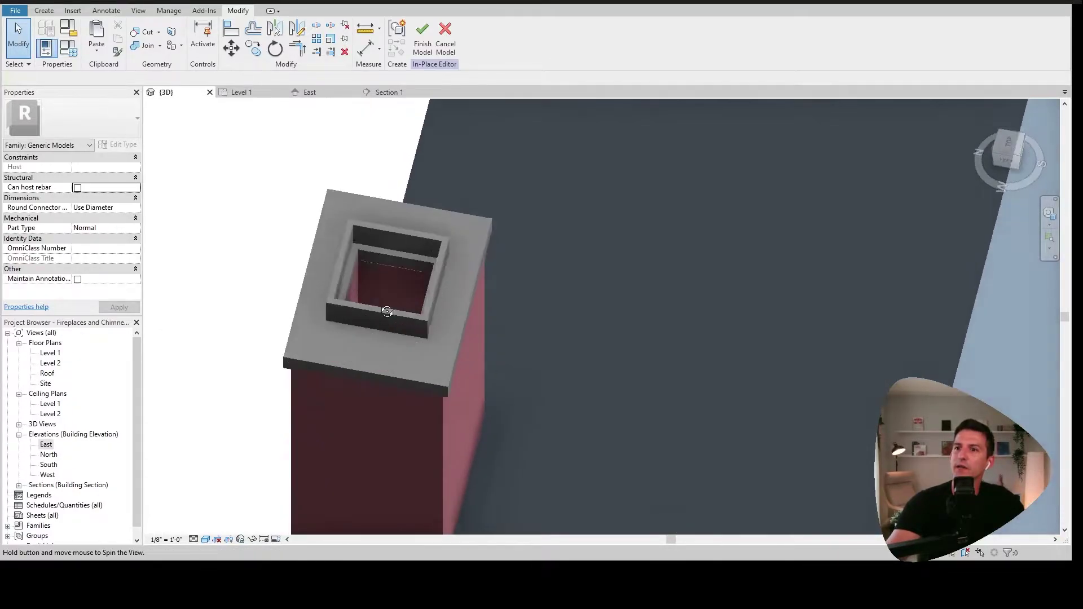
pyautogui.scroll(1, 451, 282)
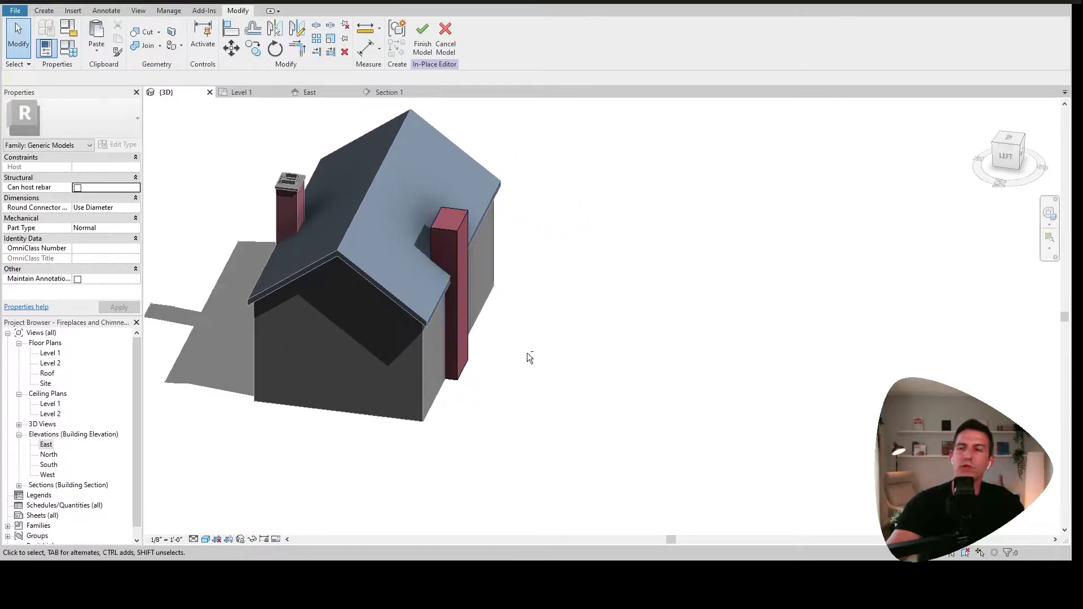
pyautogui.keyDown('shift'); pyautogui.moveTo(527, 353); pyautogui.dragTo(478, 291, button='middle'); pyautogui.keyUp('shift')
pyautogui.scroll(5, 491, 316)
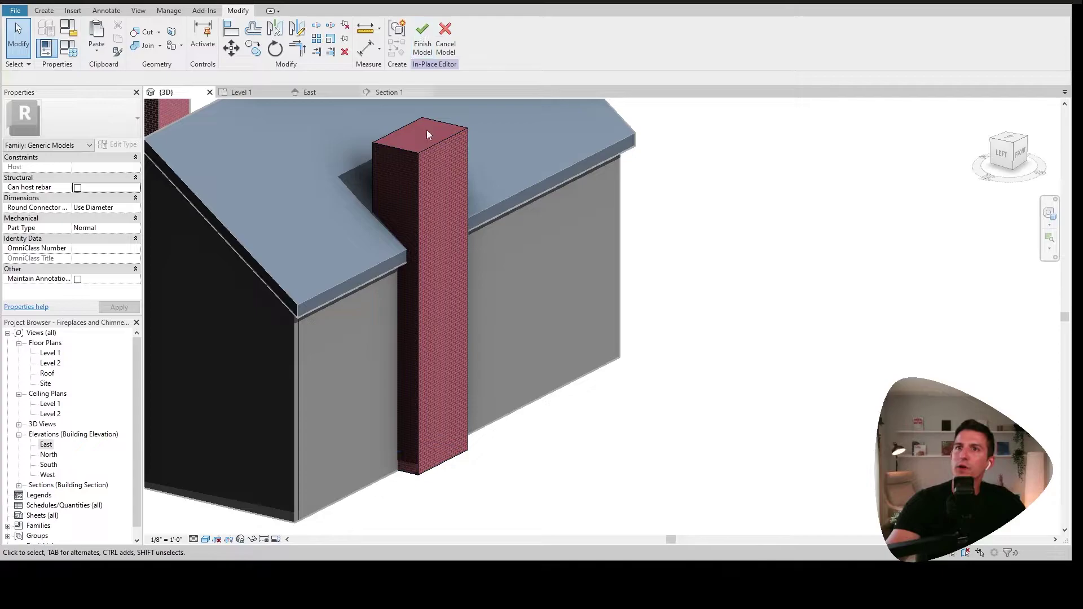
# Step: Start a new solid extrusion, pick the brick chimney's top face as its work plane, and show the plane
pyautogui.click(42, 11)
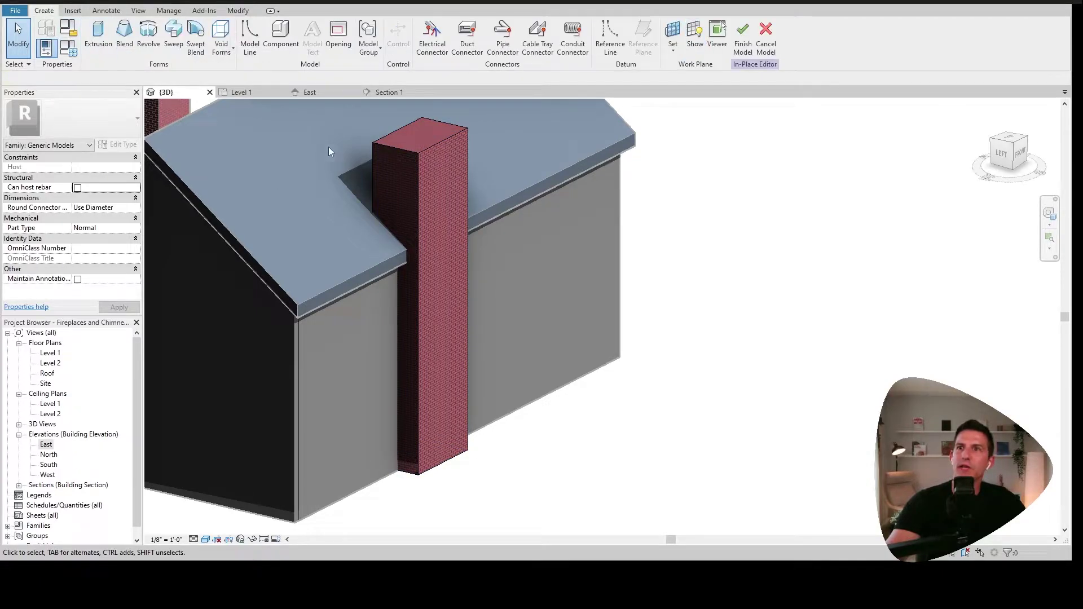
pyautogui.moveTo(328, 146); pyautogui.dragTo(345, 240, button='middle')
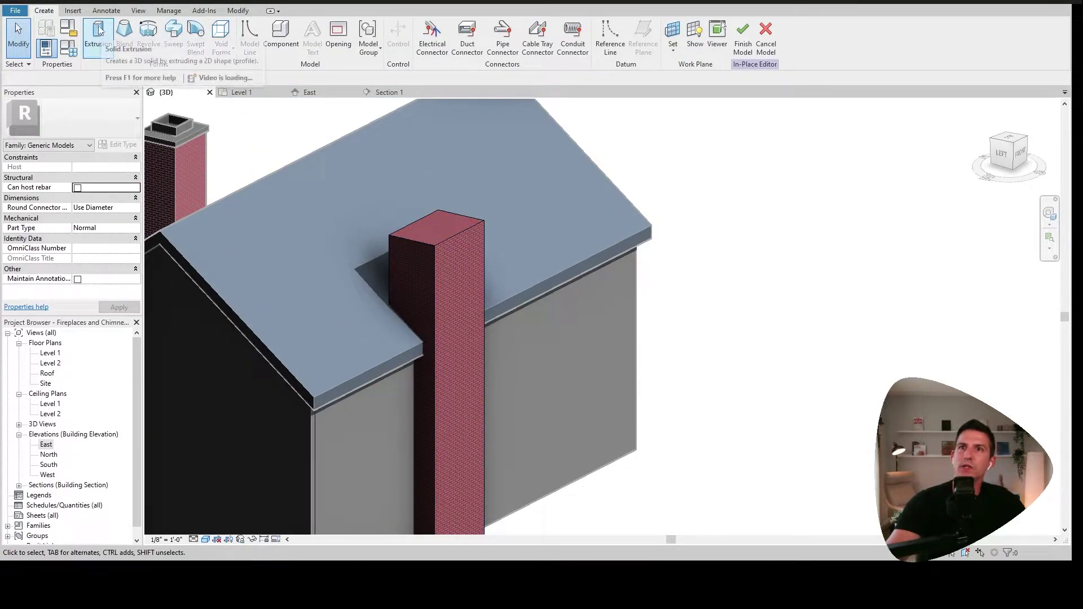
pyautogui.click(99, 31)
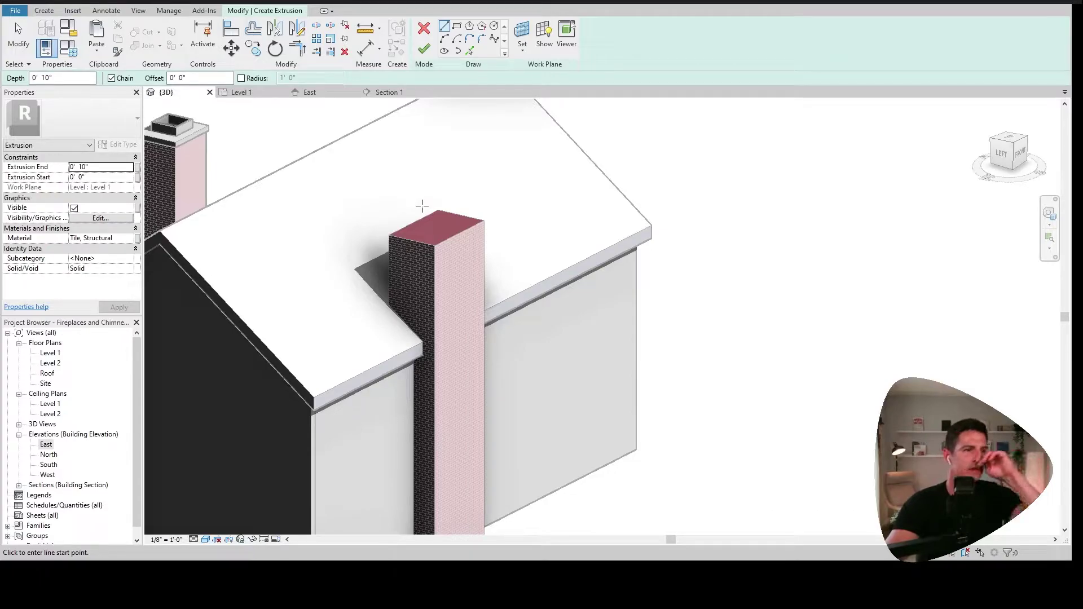
pyautogui.moveTo(424, 212); pyautogui.dragTo(407, 235, button='middle')
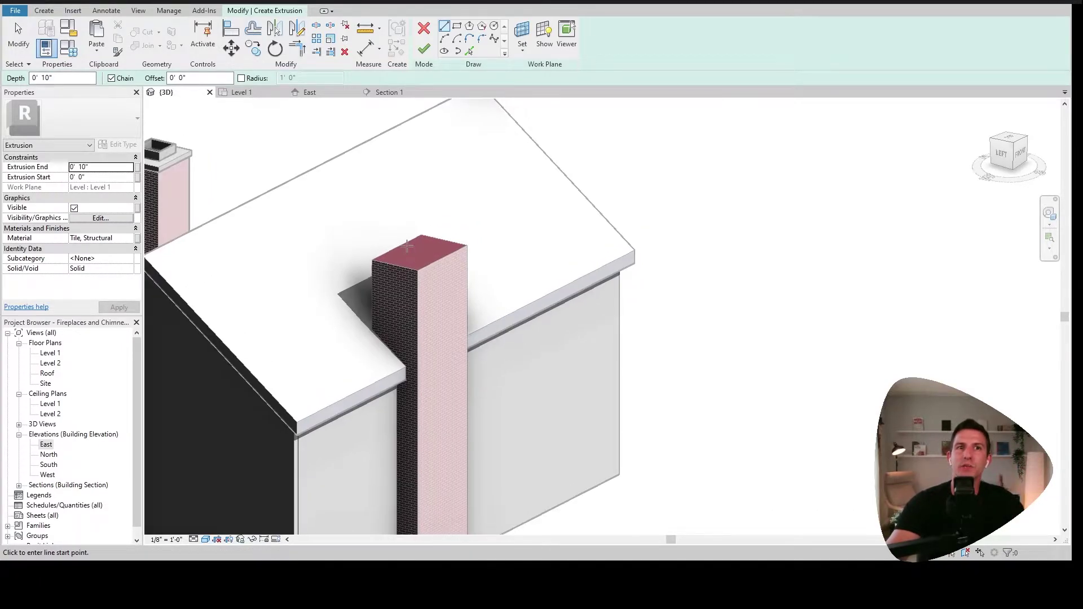
pyautogui.click(524, 45)
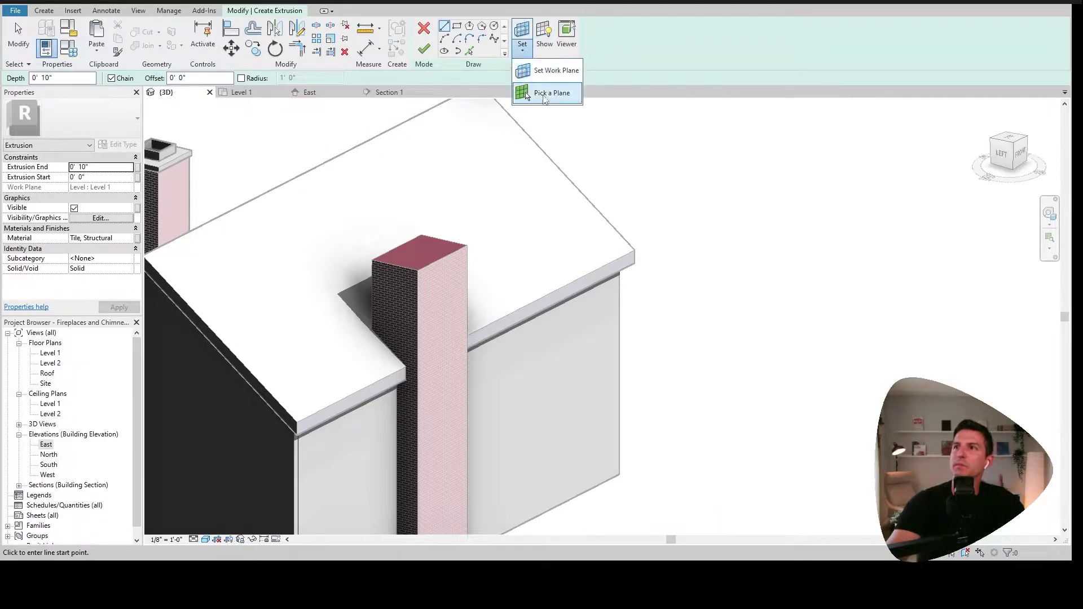
pyautogui.click(550, 96)
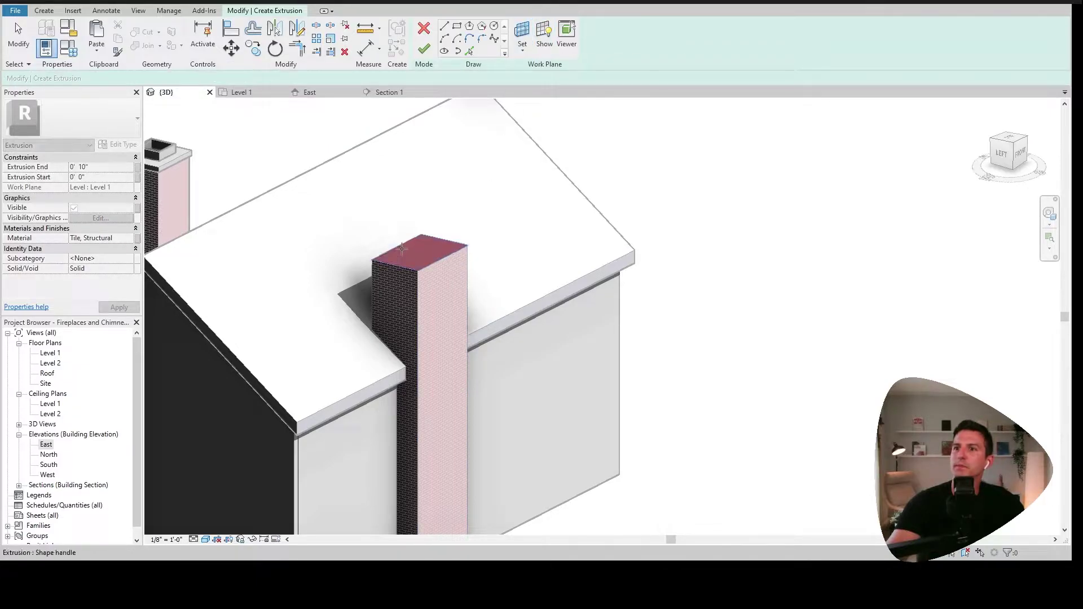
pyautogui.click(422, 249)
pyautogui.scroll(2, 420, 246)
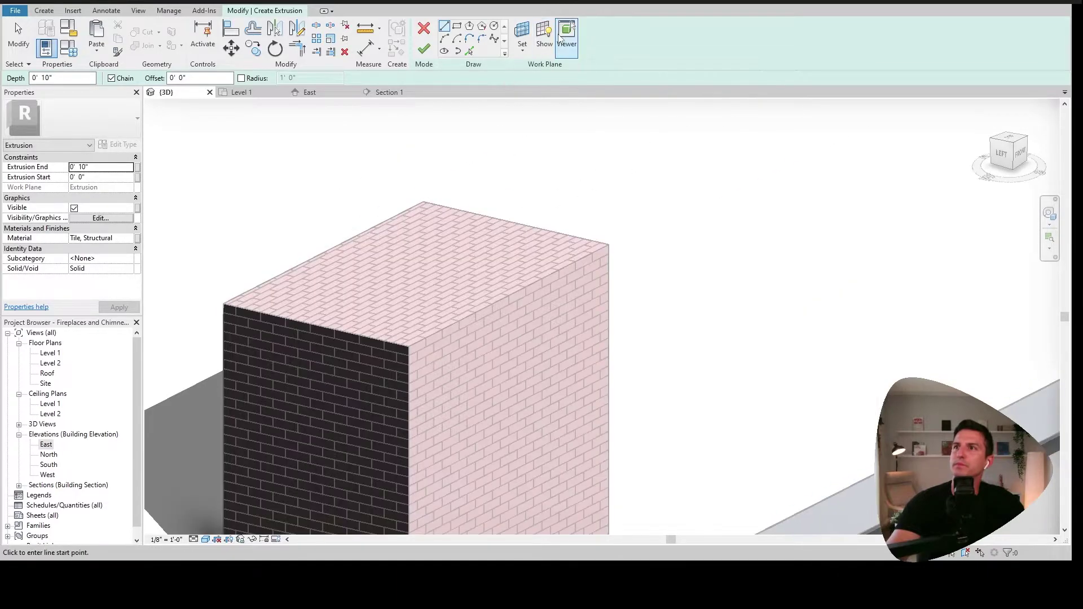
pyautogui.click(547, 38)
pyautogui.moveTo(546, 240); pyautogui.dragTo(513, 220, button='middle')
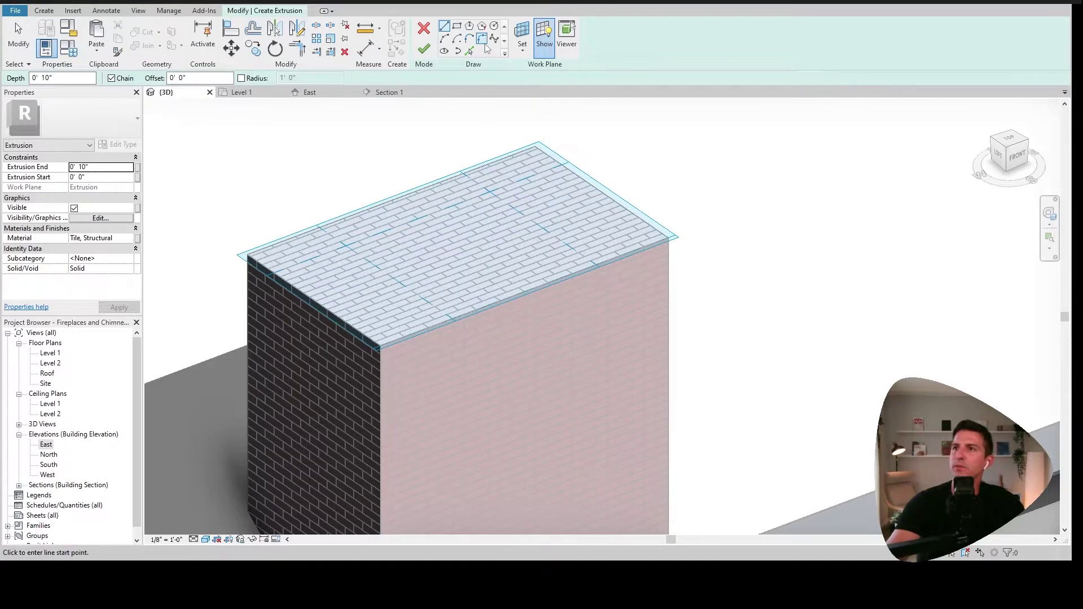
# Step: Sketch the cap profile by picking the chimney's four top edges with a 2" outward offset
pyautogui.click(471, 52)
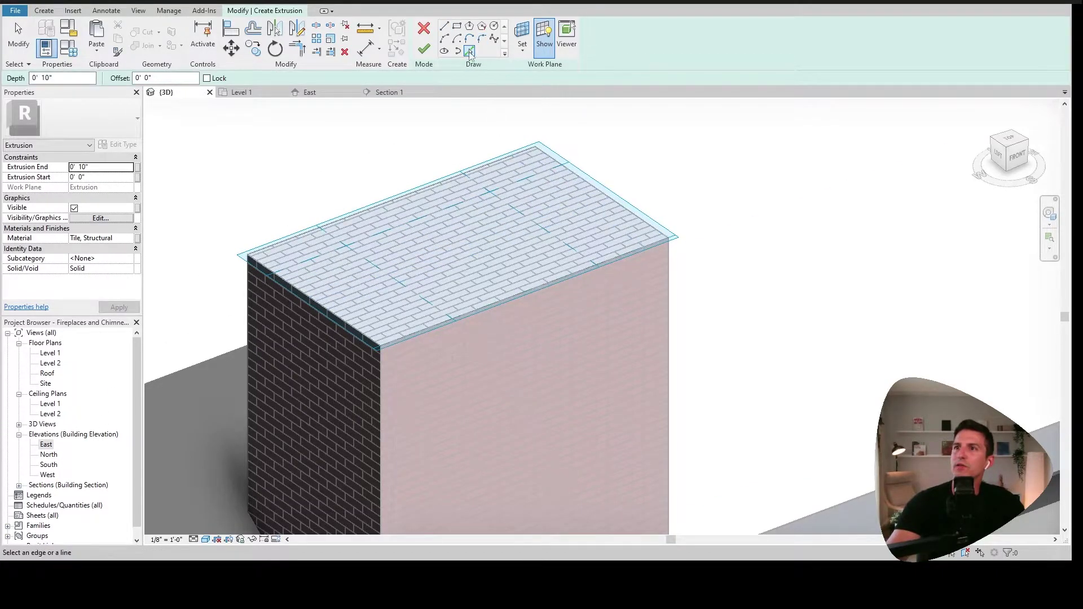
pyautogui.click(146, 78)
pyautogui.moveTo(150, 78); pyautogui.dragTo(132, 83)
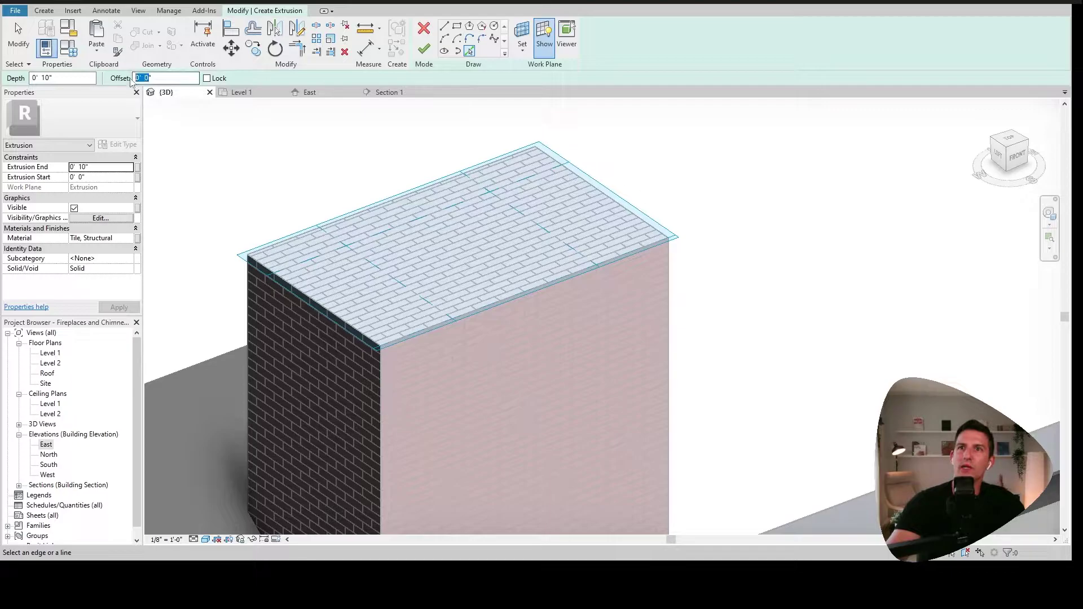
pyautogui.click(316, 227)
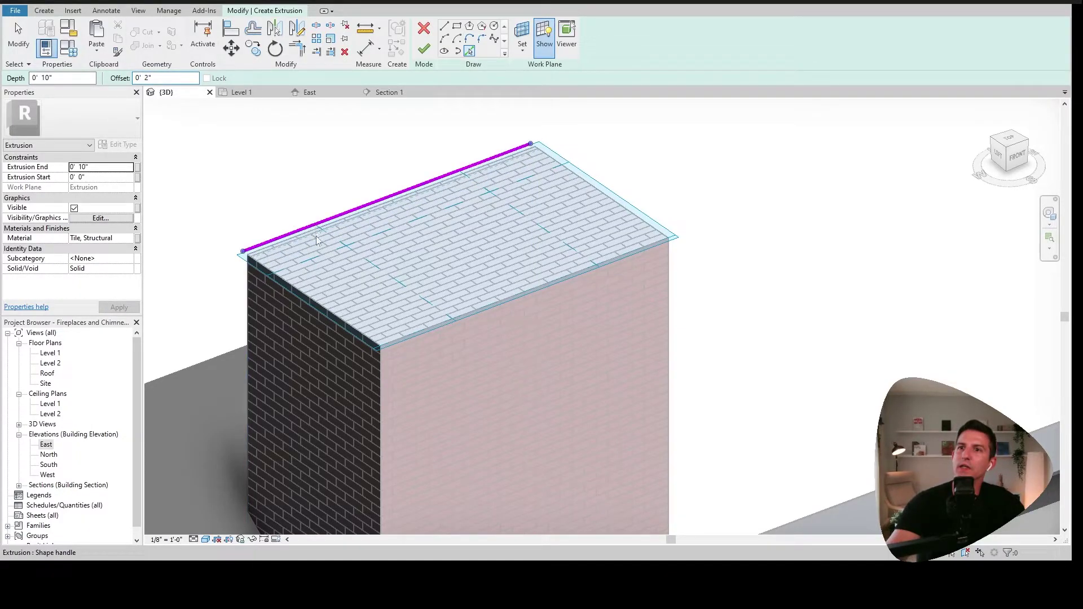
pyautogui.click(318, 304)
pyautogui.click(481, 311)
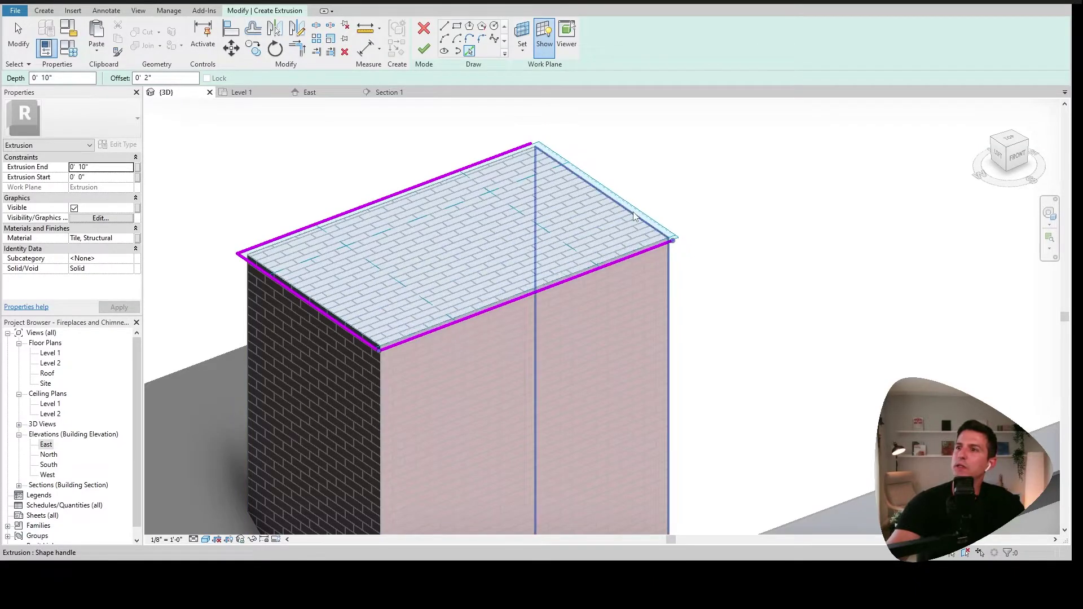
pyautogui.click(634, 212)
pyautogui.scroll(-3, 634, 212)
pyautogui.moveTo(645, 266)
pyautogui.keyDown('shift'); pyautogui.mouseDown(button='middle')
pyautogui.moveTo(445, 302)
pyautogui.moveTo(418, 285)
pyautogui.mouseUp(button='middle'); pyautogui.keyUp('shift')
pyautogui.moveTo(561, 256)
pyautogui.mouseDown(button='middle')
pyautogui.moveTo(554, 294)
pyautogui.moveTo(453, 322)
pyautogui.mouseUp(button='middle')
pyautogui.scroll(3, 484, 359)
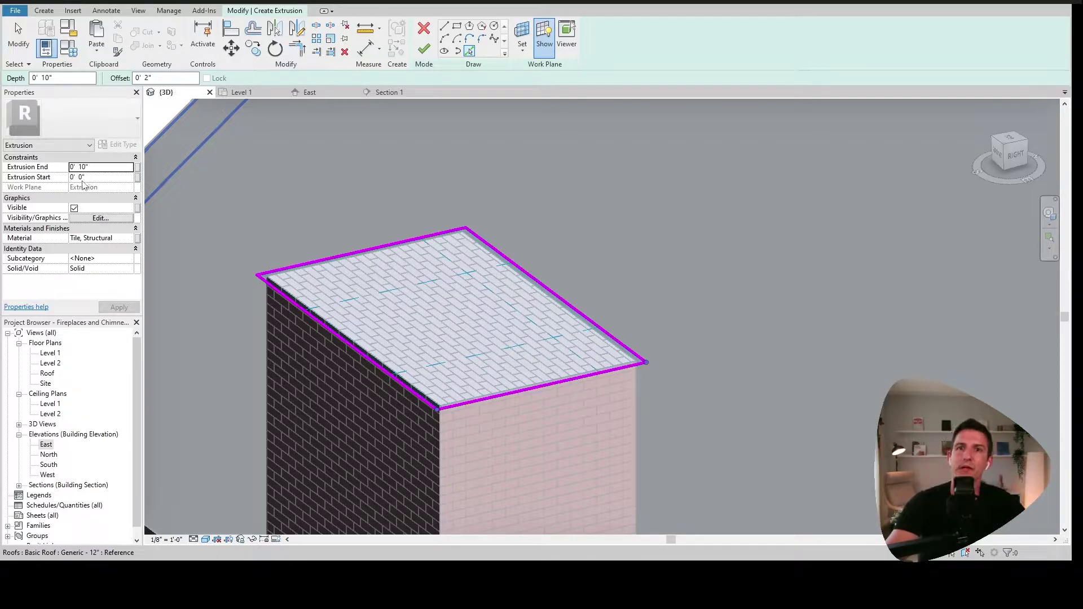
# Step: Give the chimney cap a 6" extrusion end and the Brick, Sand Lime material, and finish the extrusion
pyautogui.click(97, 167)
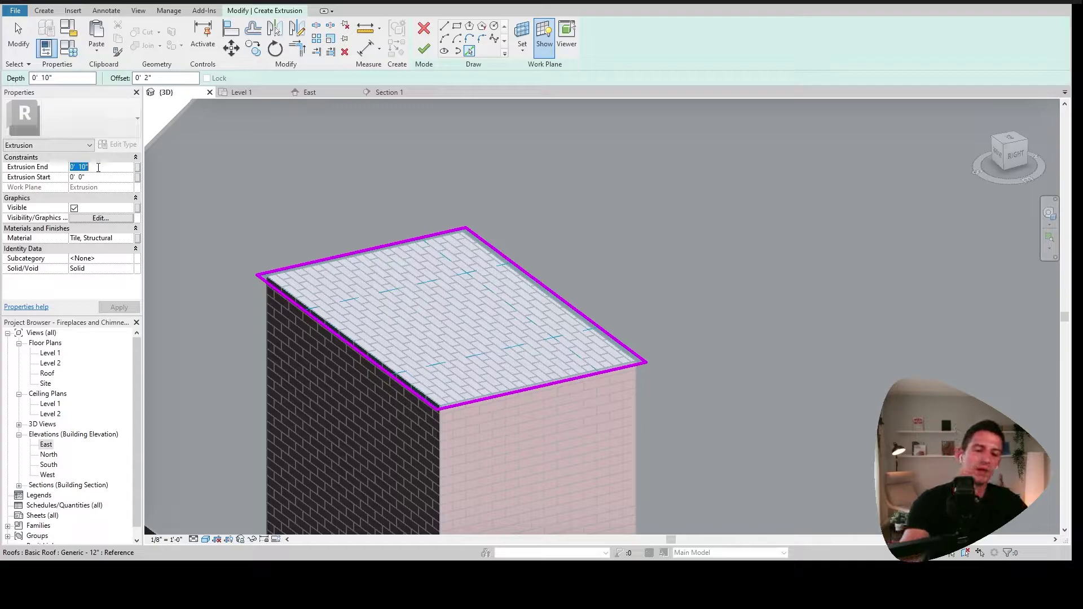
pyautogui.write('0 6')
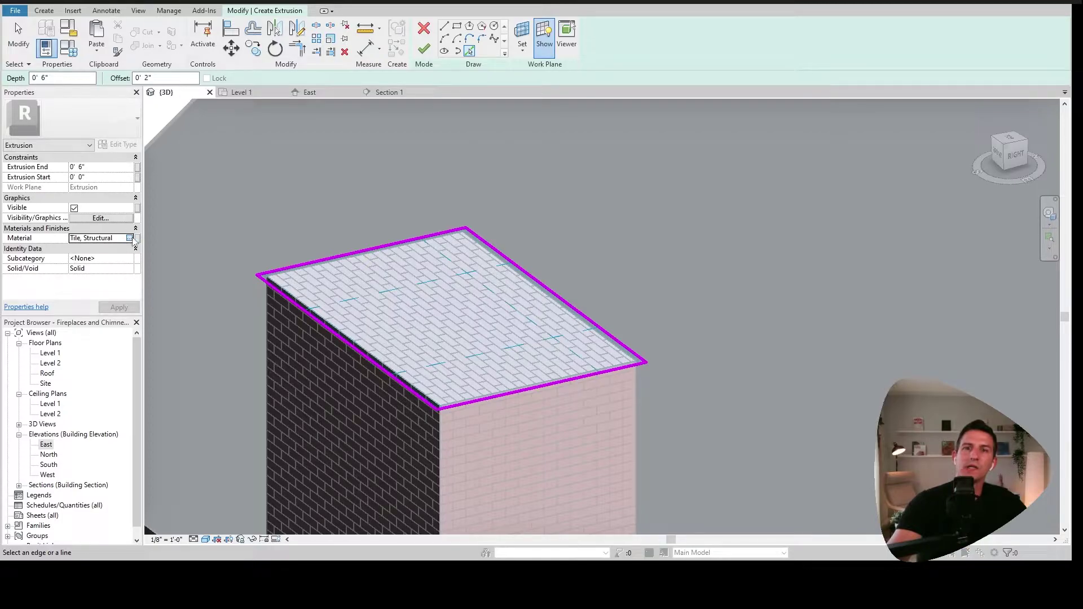
pyautogui.click(133, 239)
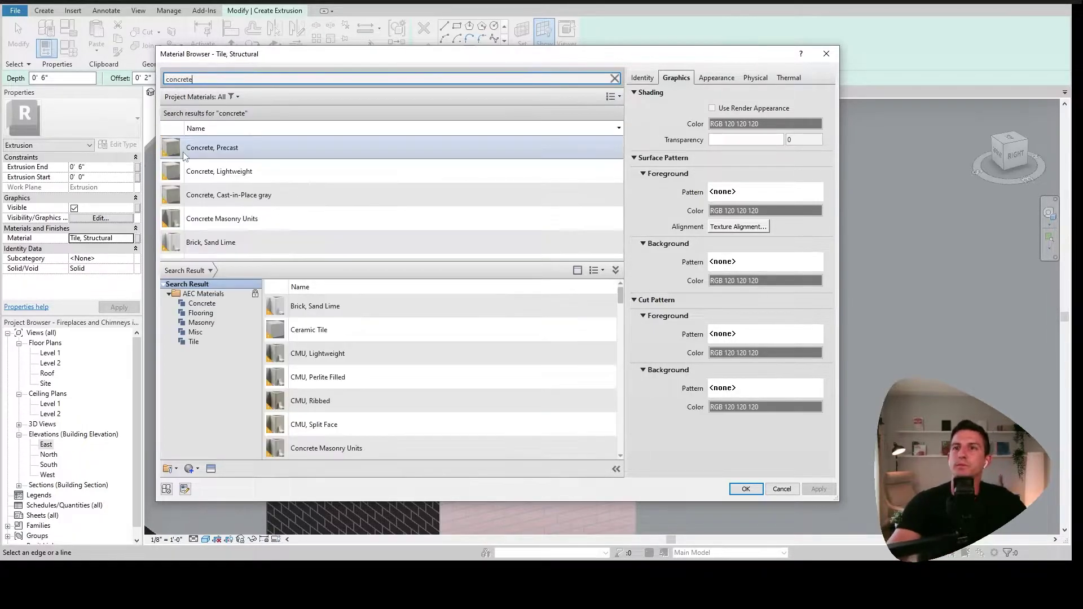
pyautogui.click(523, 248)
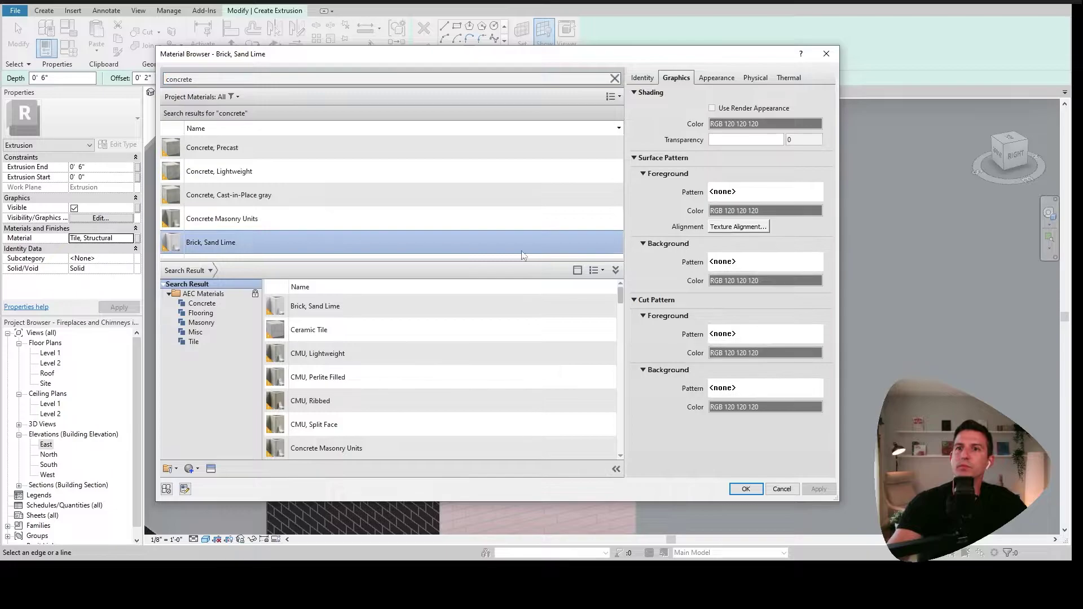
pyautogui.click(746, 490)
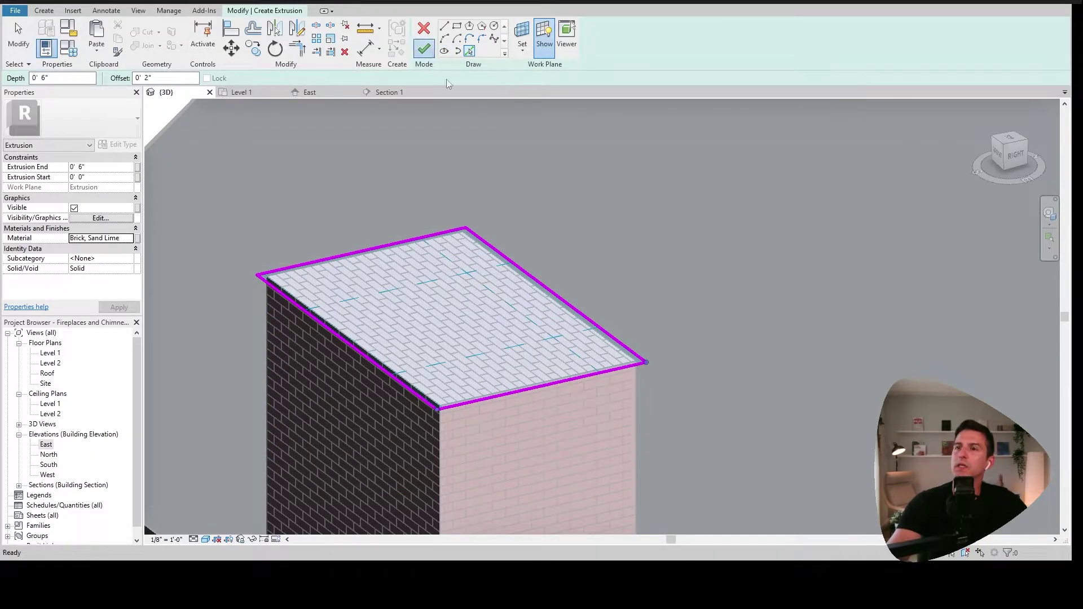
pyautogui.click(423, 49)
# Step: Examine the new cap and the whole chimney from several sides of the house
pyautogui.scroll(-3, 515, 377)
pyautogui.moveTo(597, 397)
pyautogui.keyDown('shift'); pyautogui.mouseDown(button='middle')
pyautogui.moveTo(292, 336)
pyautogui.moveTo(607, 406)
pyautogui.moveTo(557, 269)
pyautogui.mouseUp(button='middle'); pyautogui.keyUp('shift')
pyautogui.click(292, 340)
pyautogui.scroll(5, 350, 346)
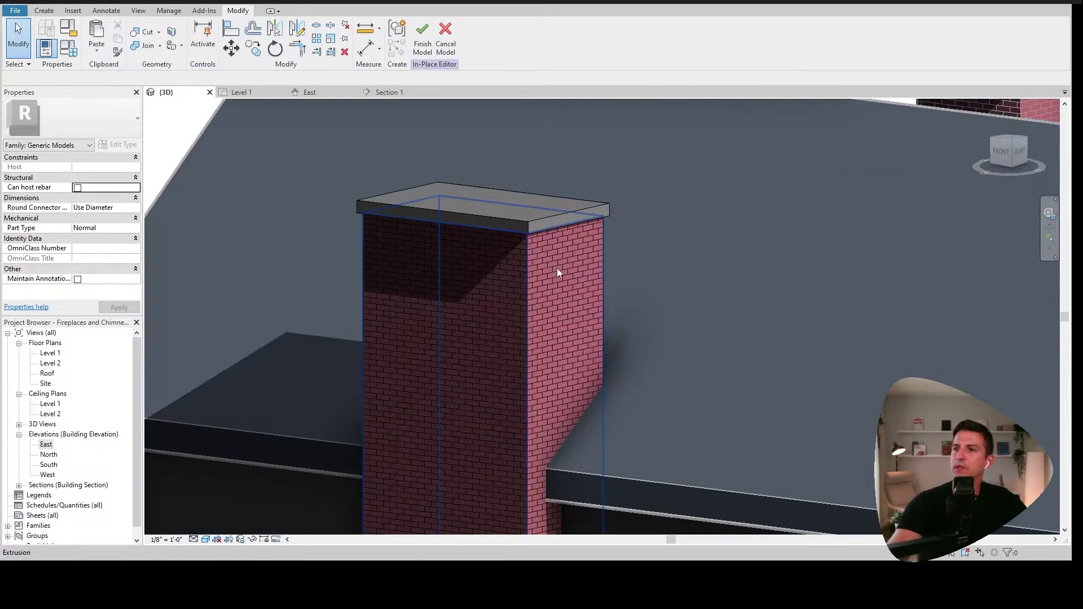
pyautogui.scroll(-5, 557, 272)
pyautogui.keyDown('shift'); pyautogui.moveTo(699, 228); pyautogui.dragTo(590, 301, button='middle'); pyautogui.keyUp('shift')
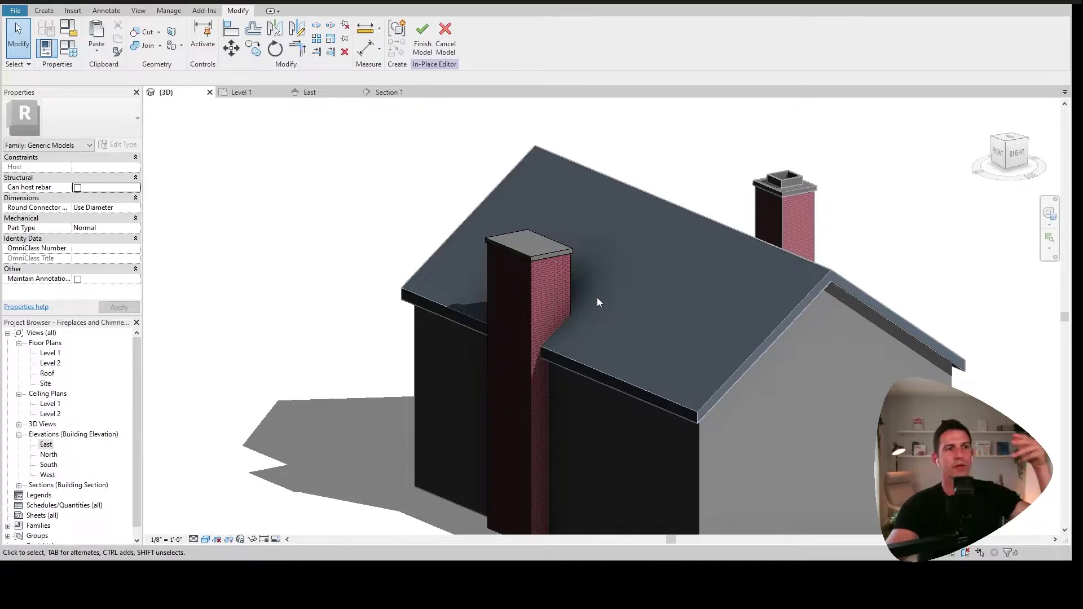
pyautogui.scroll(2, 600, 299)
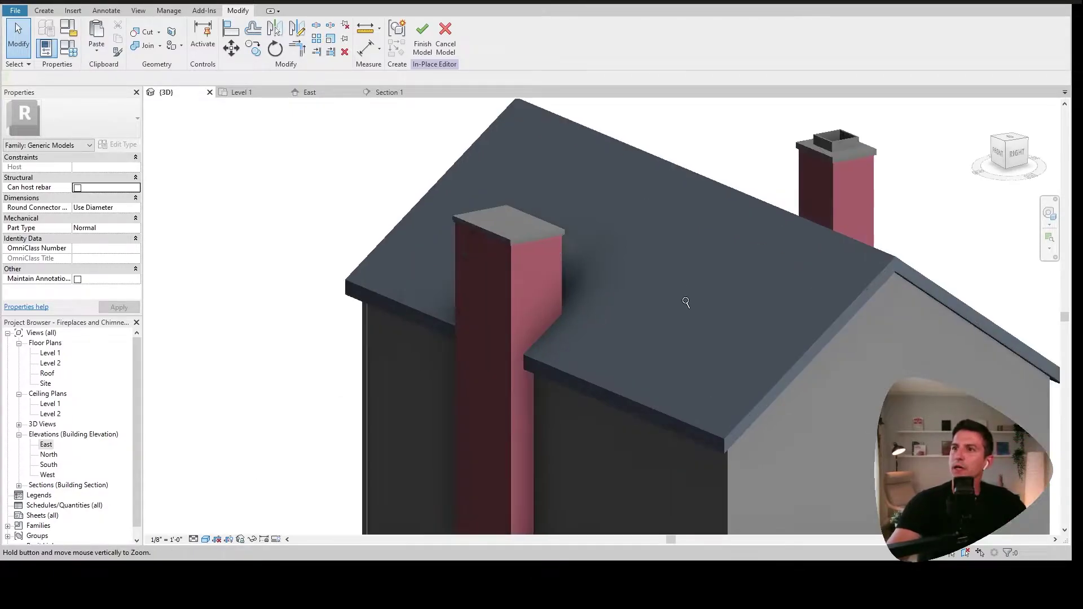
pyautogui.scroll(-4, 599, 296)
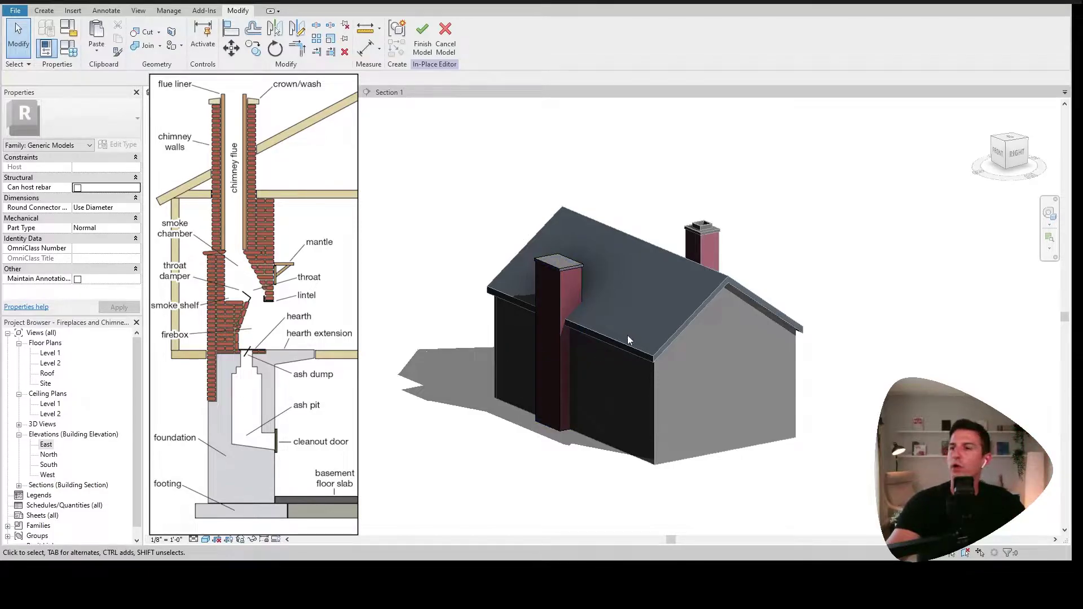
pyautogui.moveTo(627, 335); pyautogui.dragTo(546, 318, button='middle')
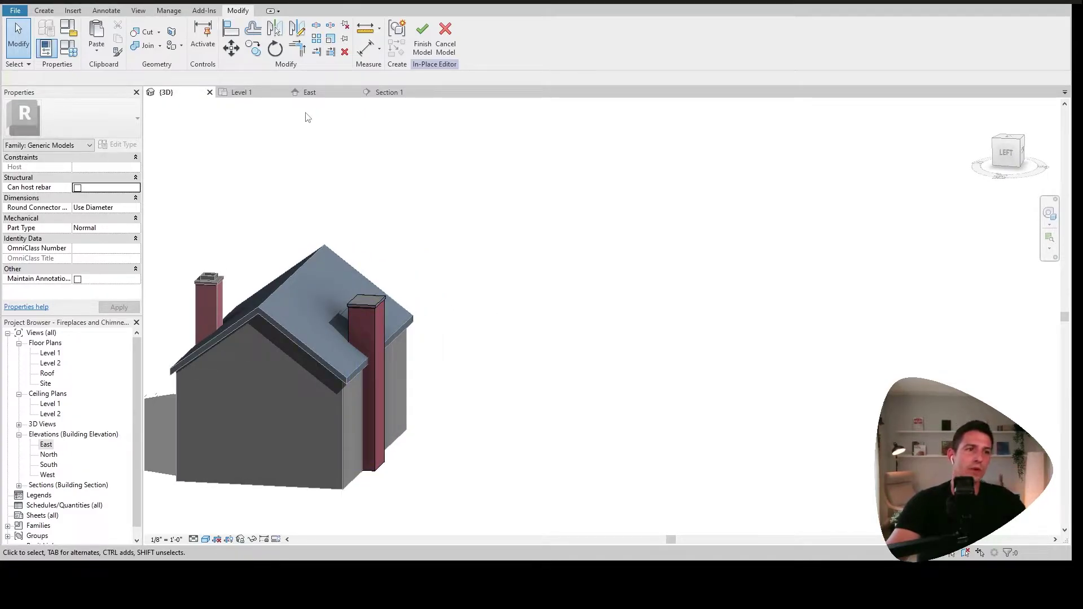
pyautogui.scroll(3, 380, 277)
pyautogui.moveTo(371, 392); pyautogui.dragTo(480, 261, button='middle')
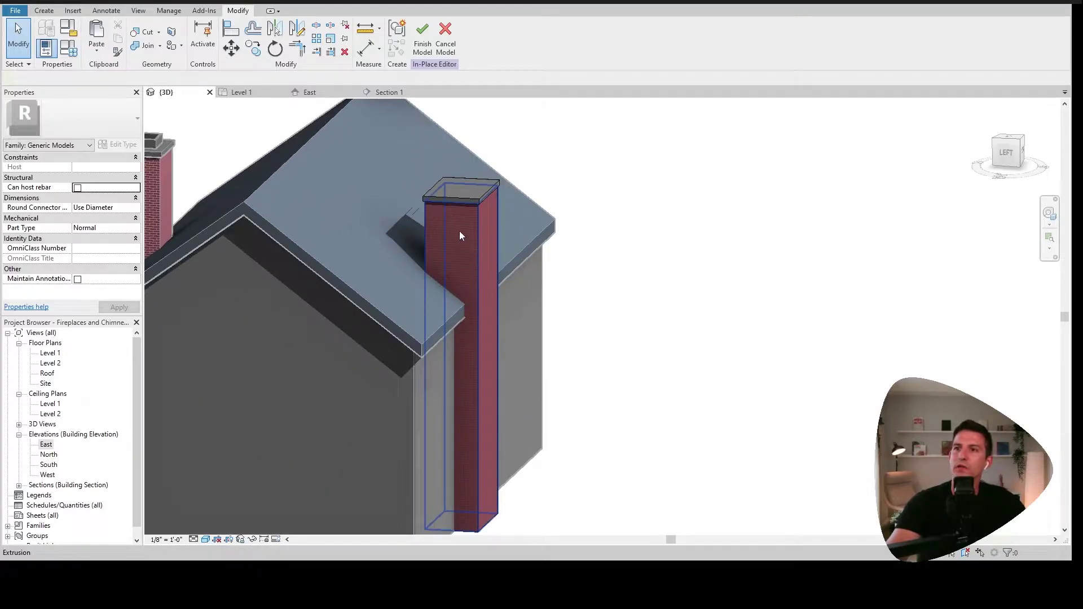
pyautogui.keyDown('shift'); pyautogui.moveTo(563, 223); pyautogui.dragTo(478, 302, button='middle'); pyautogui.keyUp('shift')
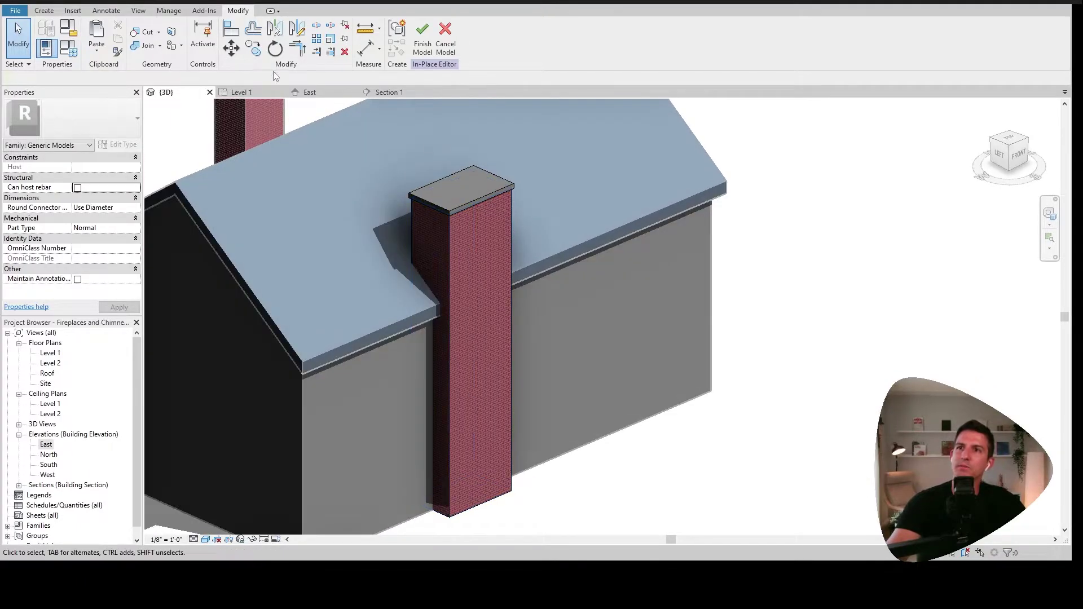
# Step: Measure along the chimney's upper edge from its upper-left corner in the Level 1 plan
pyautogui.click(259, 93)
pyautogui.scroll(2, 561, 416)
pyautogui.moveTo(561, 416); pyautogui.dragTo(507, 371, button='middle')
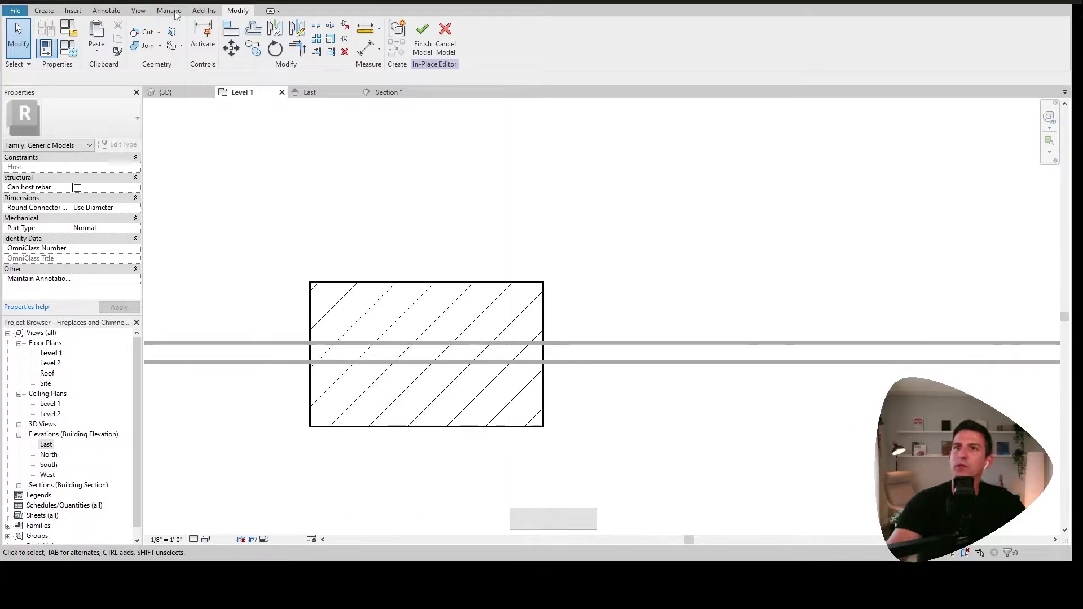
pyautogui.click(191, 3)
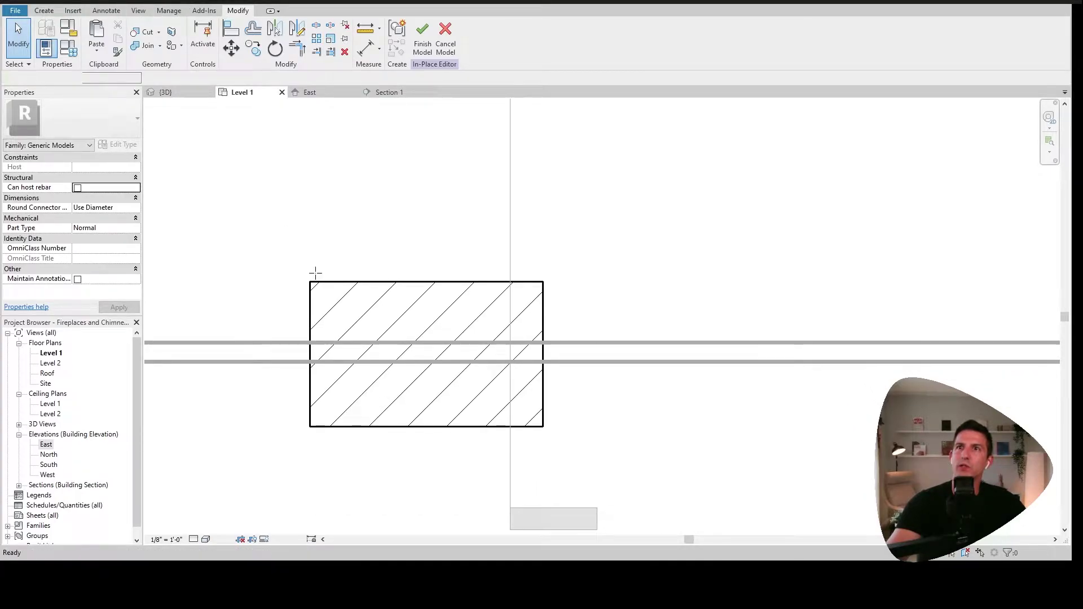
pyautogui.click(310, 281)
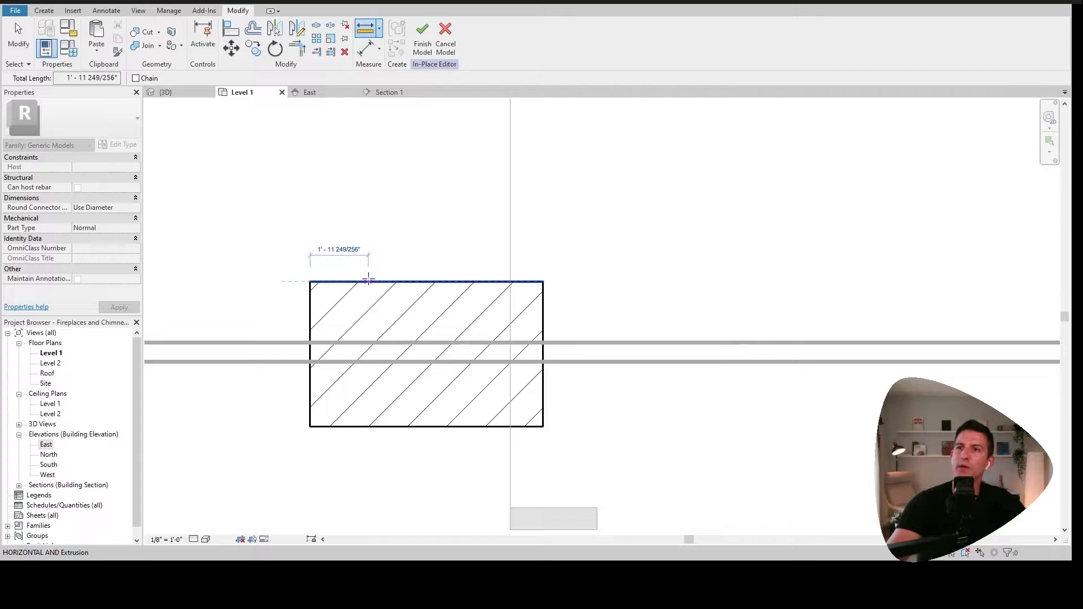
pyautogui.press('Escape')
pyautogui.press('Escape')
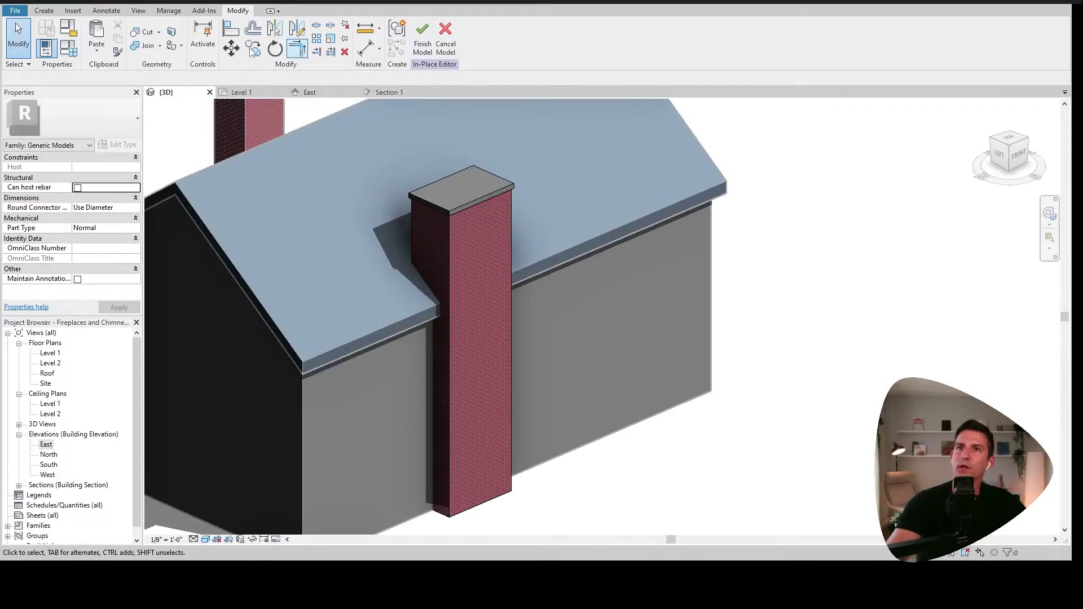
# Step: Start a void extrusion in the 3D view with the chimney's narrow brick side face as its work plane
pyautogui.click(51, 11)
pyautogui.click(221, 46)
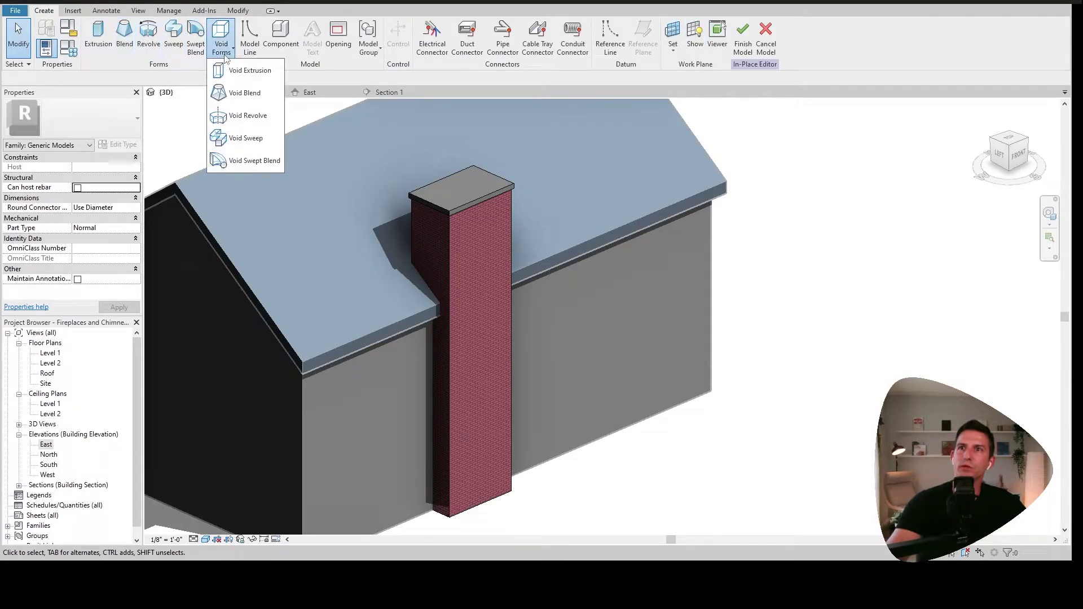
pyautogui.click(248, 70)
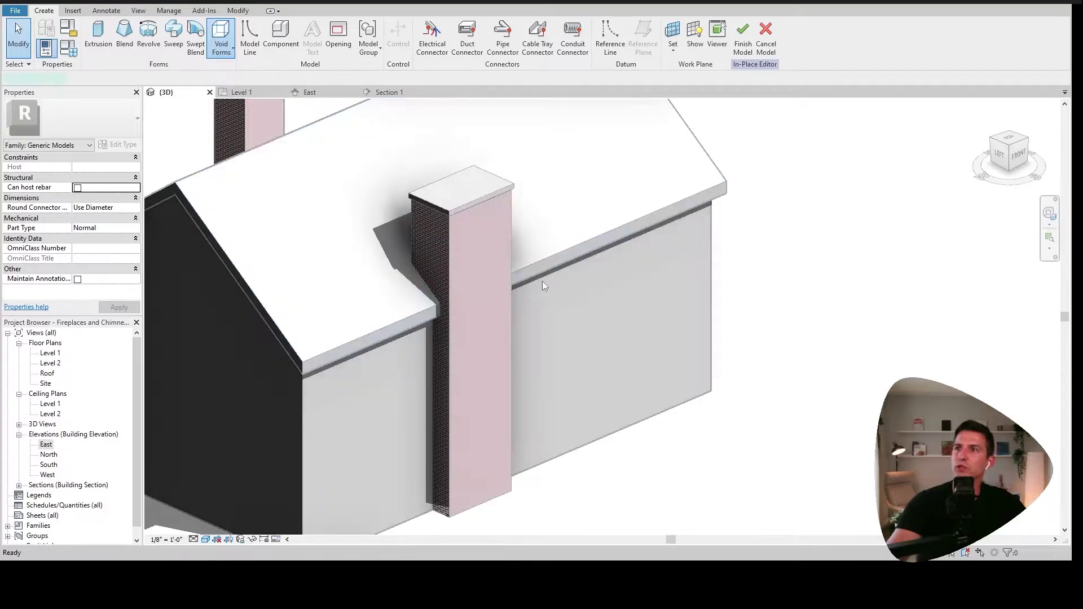
pyautogui.keyDown('shift'); pyautogui.moveTo(504, 309); pyautogui.dragTo(533, 282, button='middle'); pyautogui.keyUp('shift')
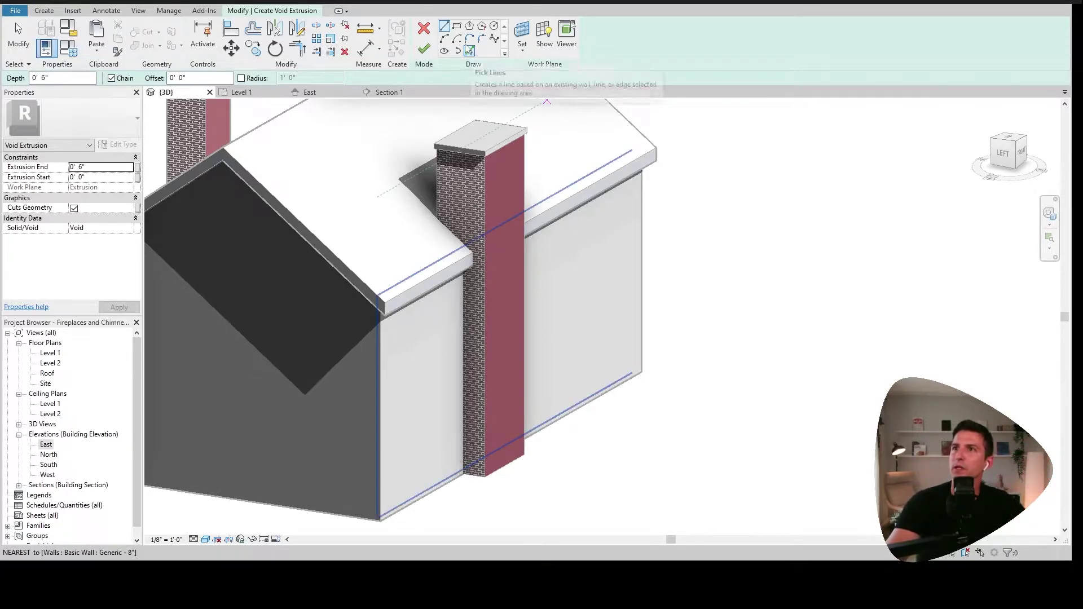
pyautogui.click(527, 50)
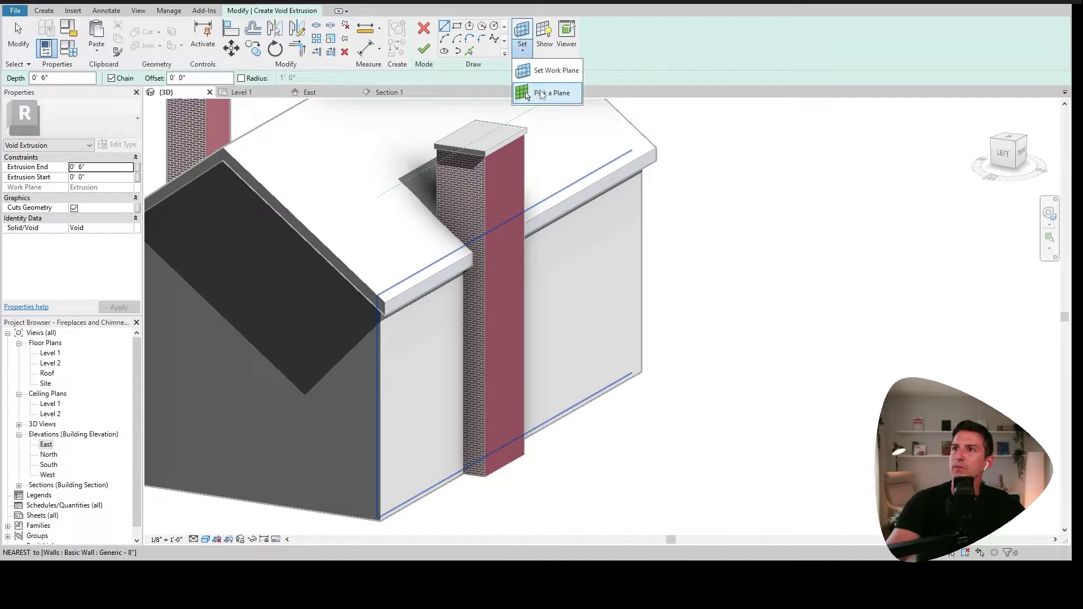
pyautogui.click(550, 88)
pyautogui.click(456, 197)
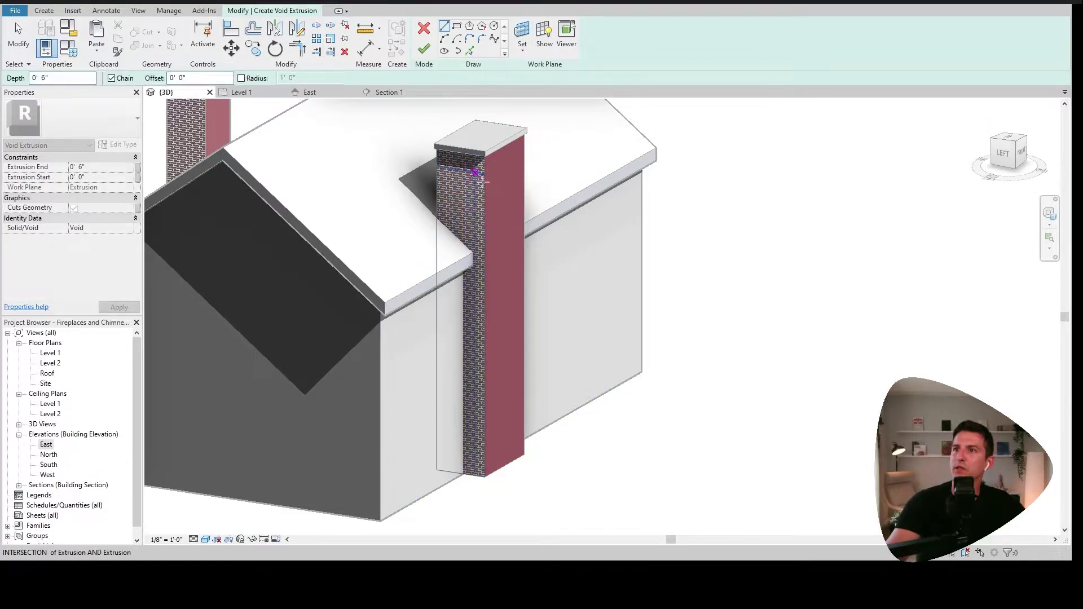
pyautogui.keyDown('shift'); pyautogui.moveTo(467, 188); pyautogui.dragTo(535, 251, button='middle'); pyautogui.keyUp('shift')
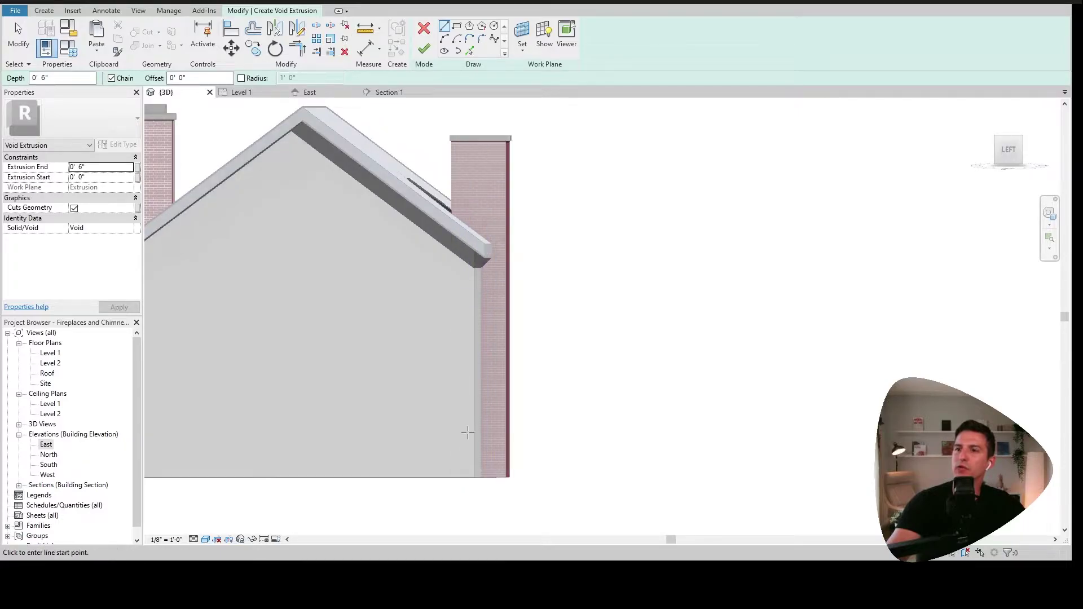
pyautogui.keyDown('shift'); pyautogui.moveTo(495, 223); pyautogui.dragTo(520, 227, button='middle'); pyautogui.keyUp('shift')
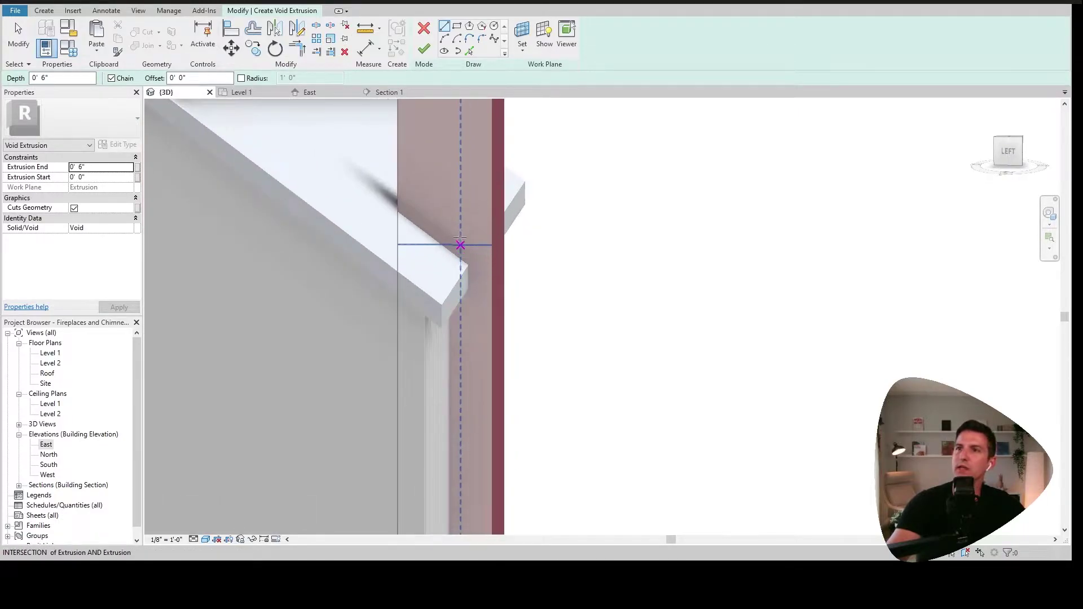
pyautogui.keyDown('shift'); pyautogui.moveTo(459, 242); pyautogui.dragTo(484, 235, button='middle'); pyautogui.keyUp('shift')
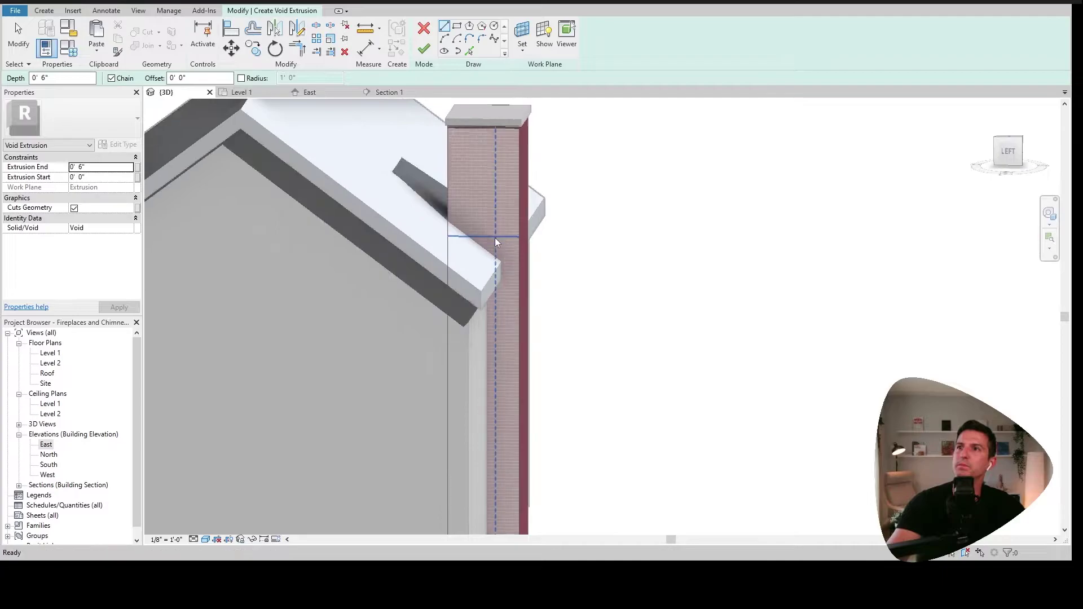
# Step: Sketch the void's outline with Pick Lines along the four edges of the chimney's side face at zero offset
pyautogui.click(468, 51)
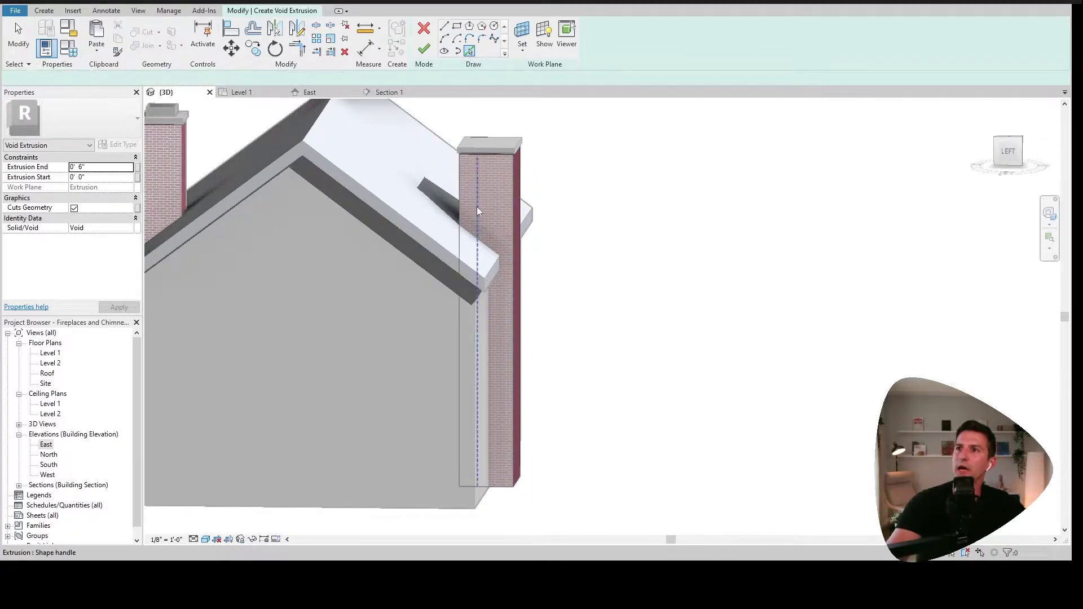
pyautogui.click(460, 184)
pyautogui.click(514, 202)
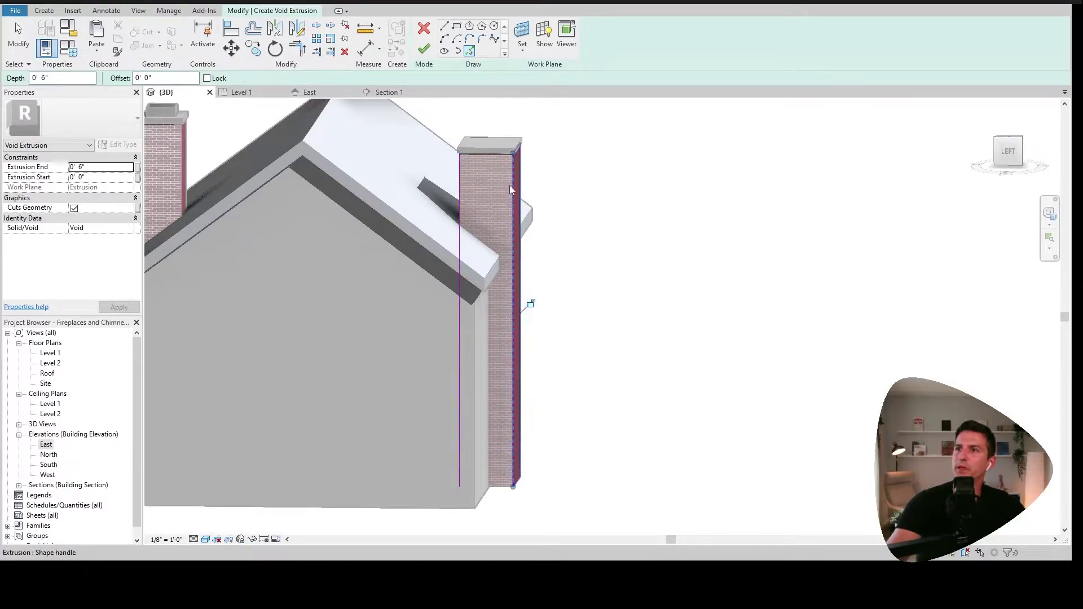
pyautogui.scroll(3, 499, 152)
pyautogui.scroll(-5, 499, 155)
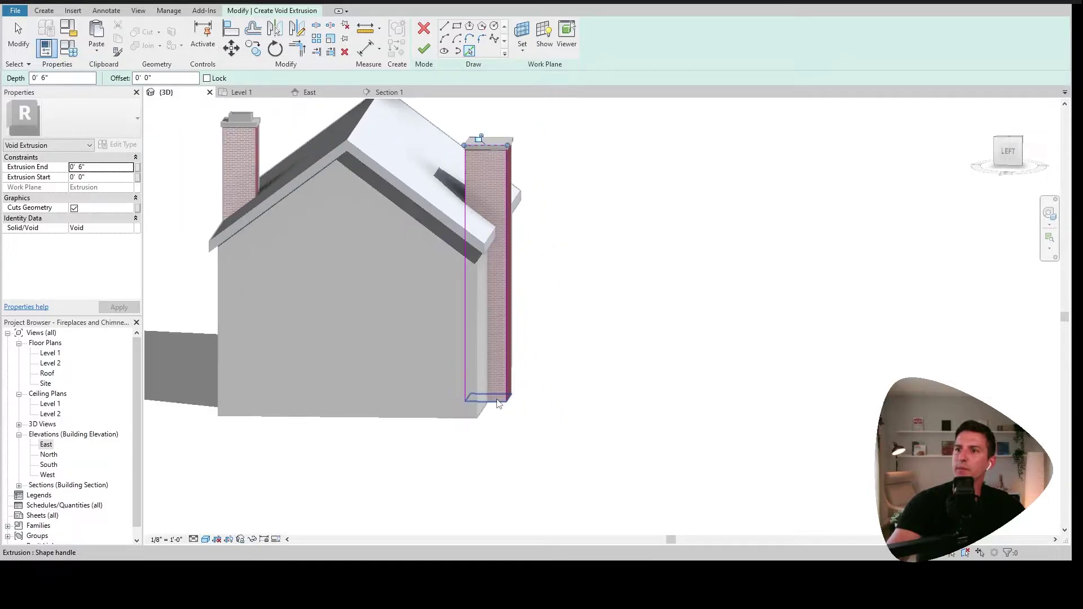
pyautogui.scroll(3, 504, 363)
pyautogui.keyDown('shift'); pyautogui.moveTo(503, 324); pyautogui.dragTo(555, 414, button='middle'); pyautogui.keyUp('shift')
pyautogui.scroll(-3, 525, 379)
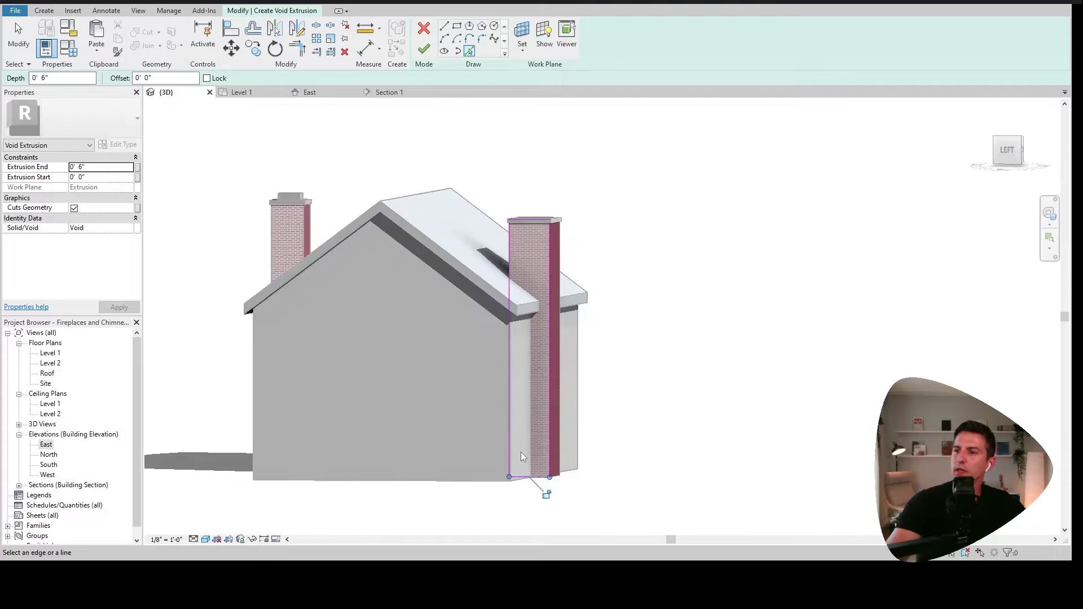
pyautogui.scroll(3, 559, 479)
pyautogui.moveTo(529, 465); pyautogui.dragTo(544, 473, button='middle')
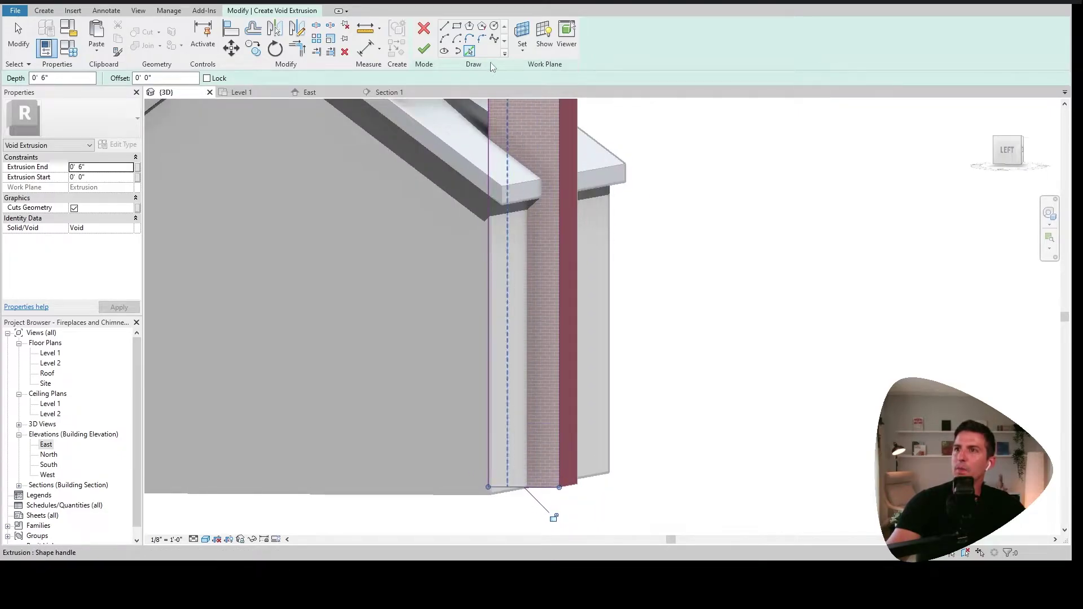
# Step: Set the Pick Lines offset to 1' 0" for the void sketch on the chimney's side face
pyautogui.click(470, 52)
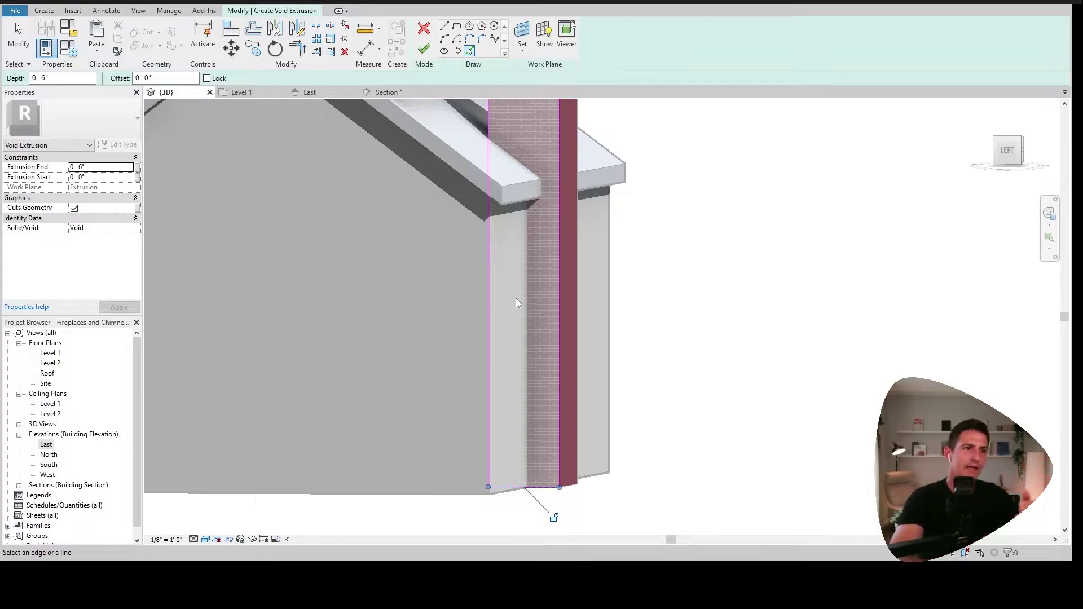
pyautogui.scroll(-4, 517, 297)
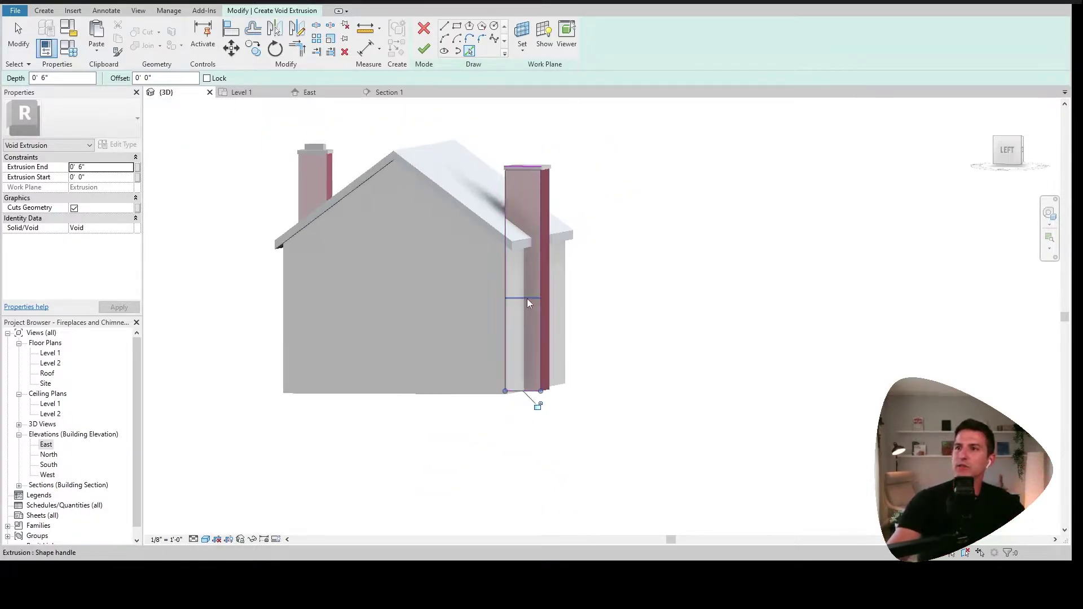
pyautogui.scroll(4, 515, 281)
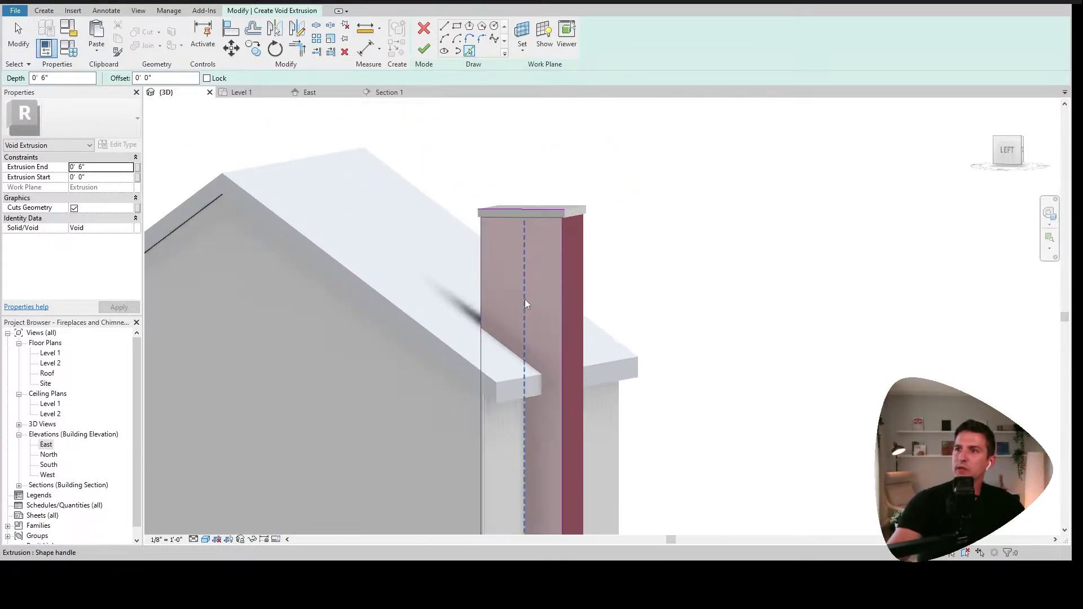
pyautogui.scroll(-2, 518, 287)
pyautogui.moveTo(520, 299); pyautogui.dragTo(495, 243, button='middle')
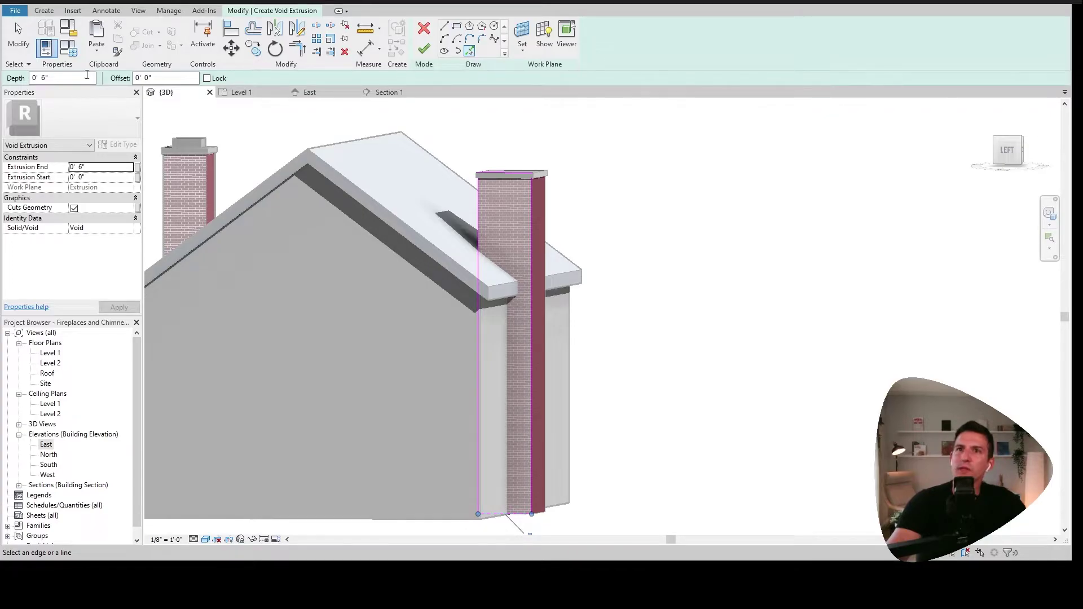
pyautogui.moveTo(150, 78); pyautogui.dragTo(134, 78)
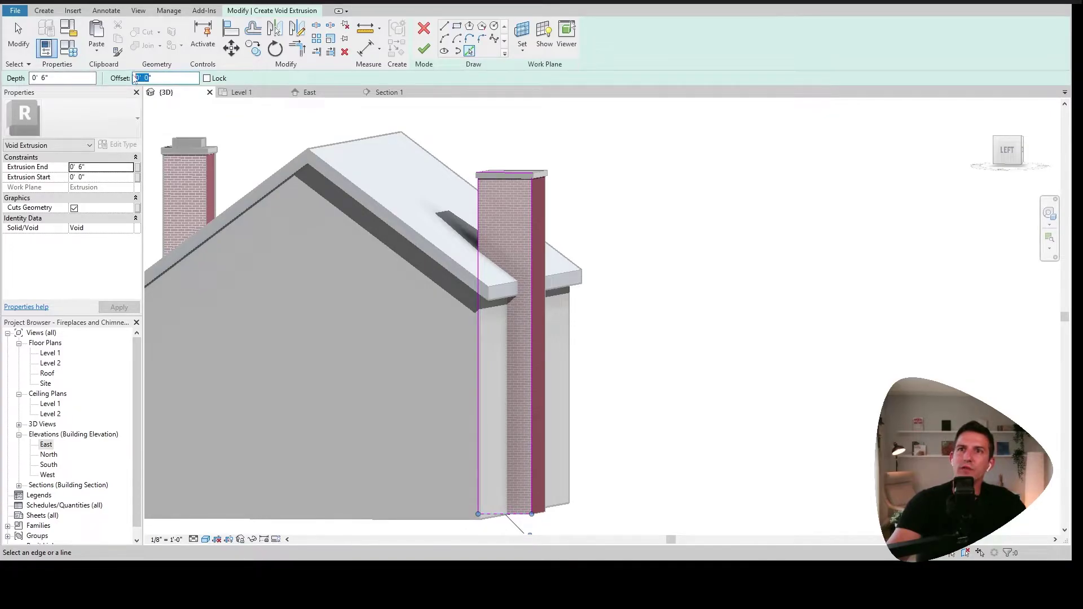
pyautogui.write('1')
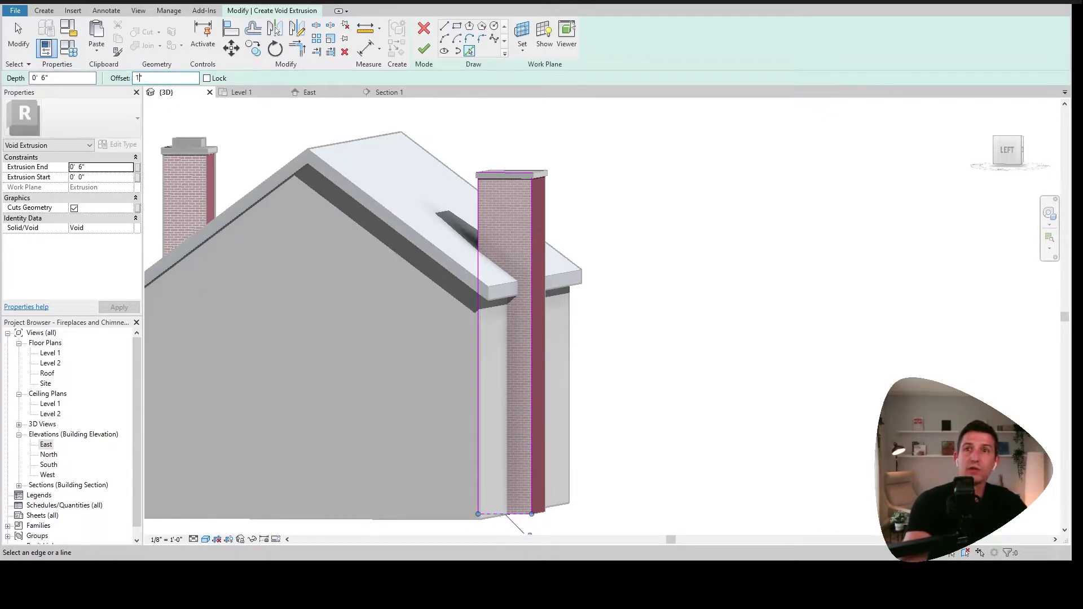
pyautogui.moveTo(153, 78); pyautogui.dragTo(100, 72)
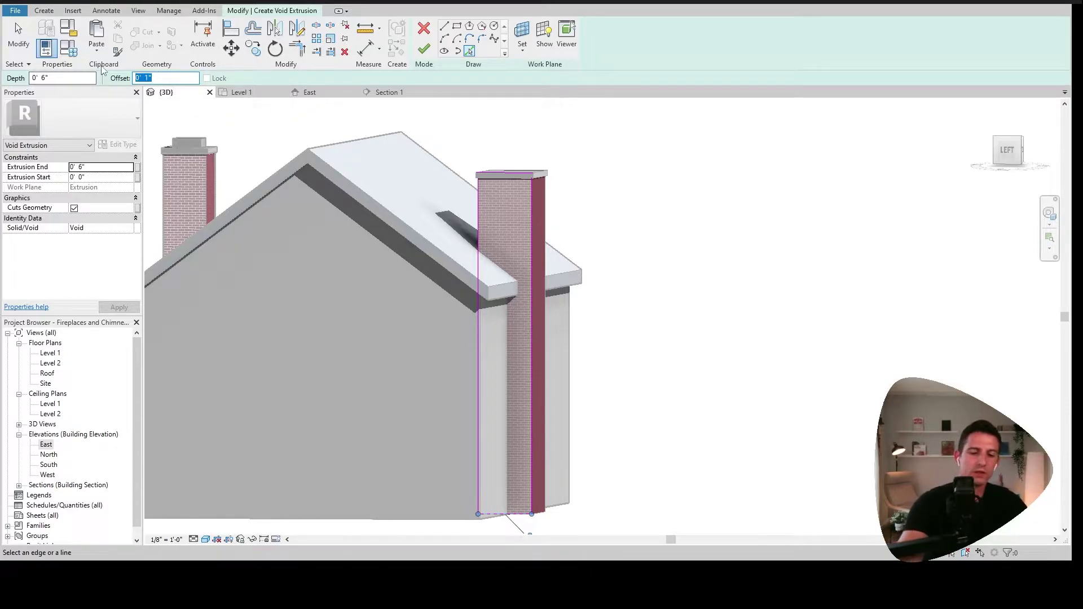
pyautogui.write('1')
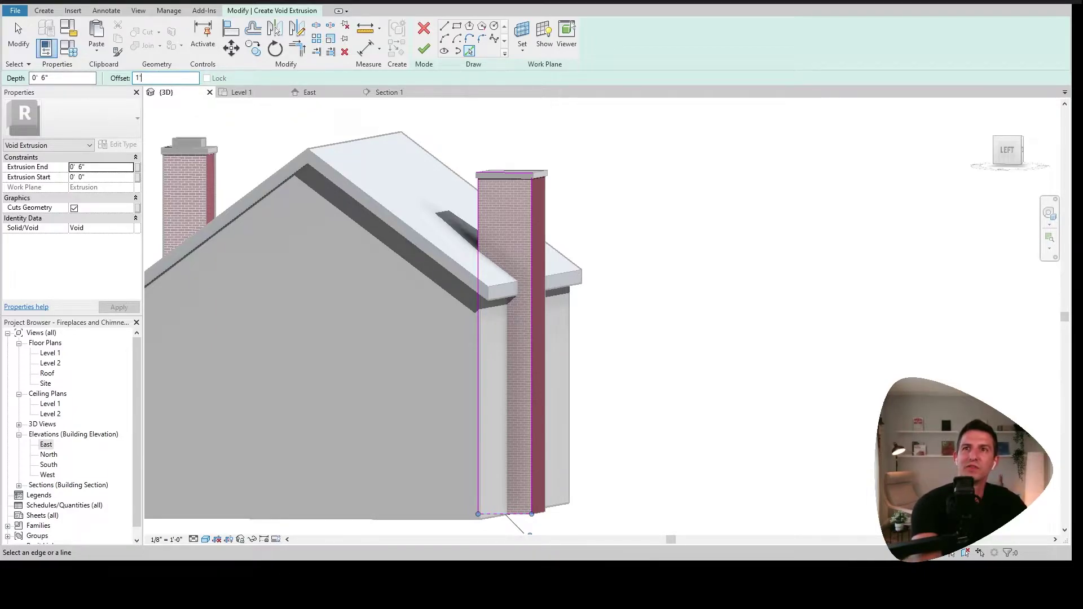
pyautogui.press('Return')
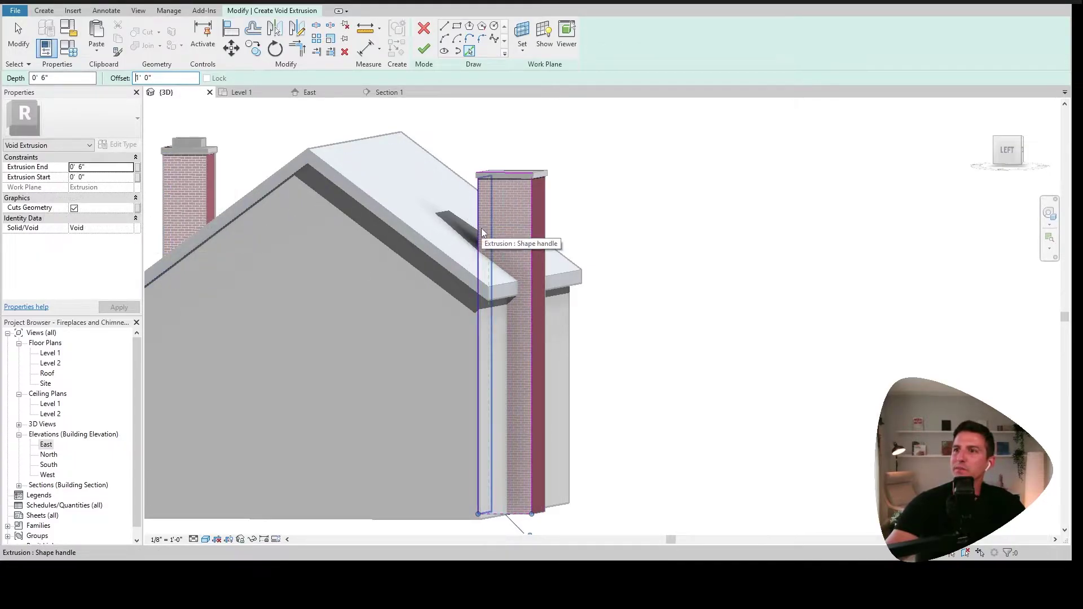
# Step: Add inner sketch lines 1' 0" inside the two vertical edges and the bottom edge of the chimney's side face
pyautogui.scroll(5, 483, 231)
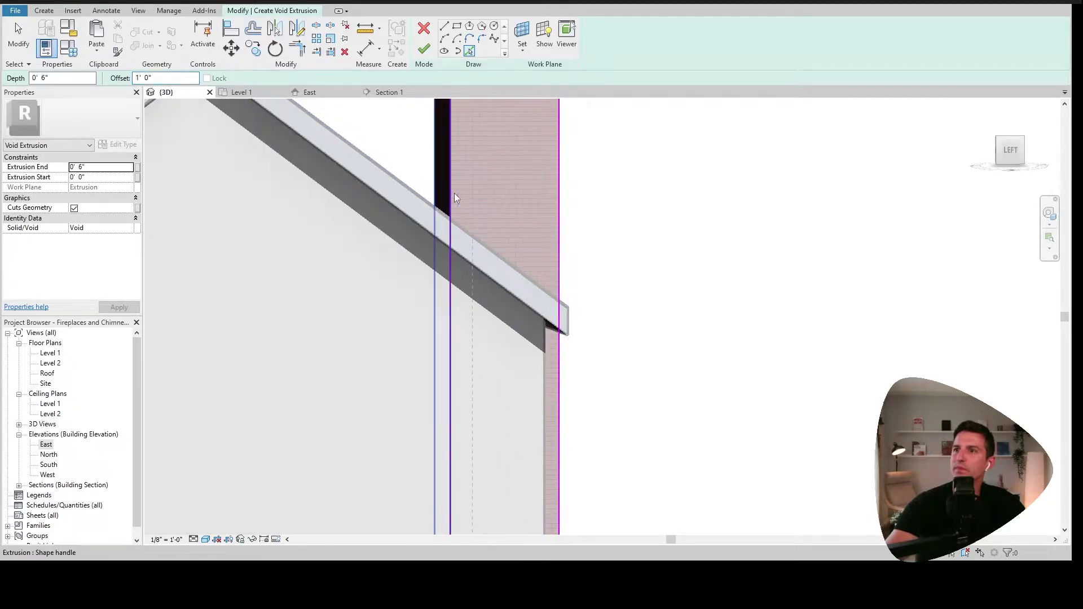
pyautogui.scroll(-5, 484, 214)
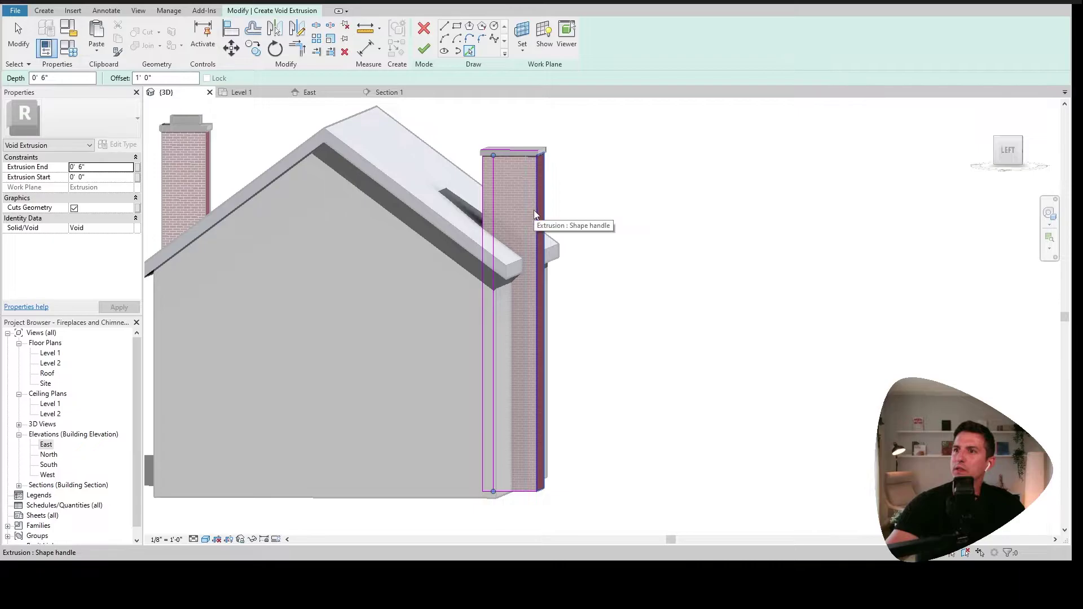
pyautogui.scroll(3, 523, 249)
pyautogui.scroll(-1, 487, 313)
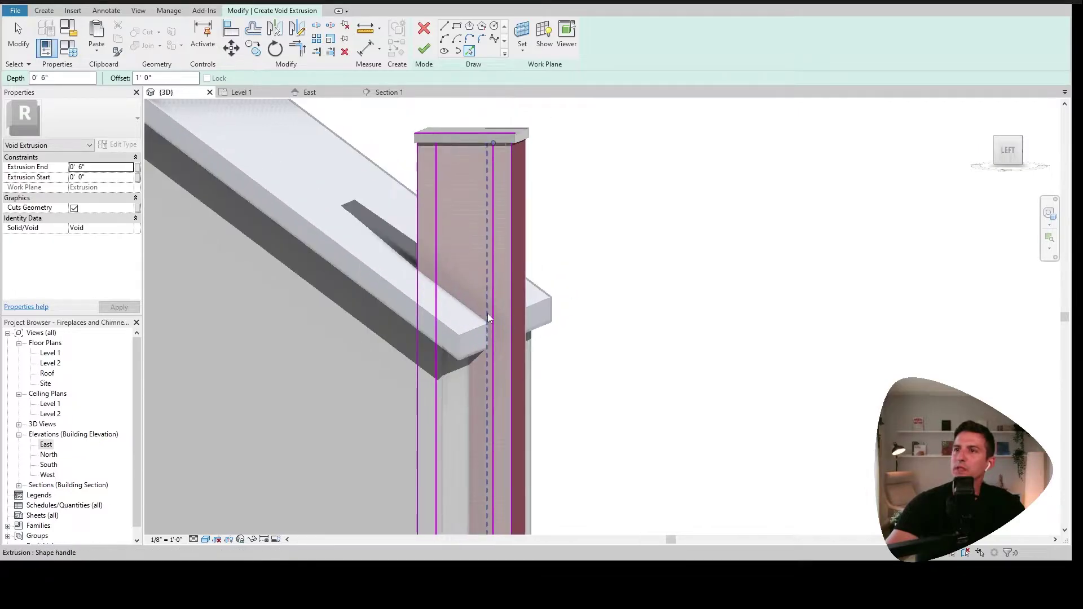
pyautogui.scroll(-2, 463, 137)
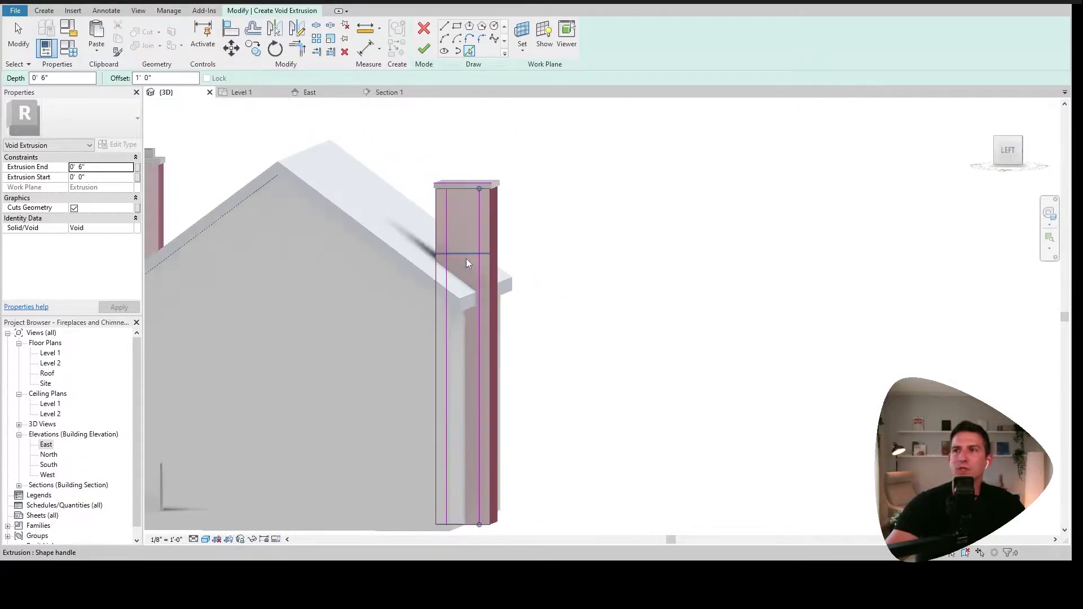
pyautogui.scroll(-1, 471, 218)
pyautogui.scroll(4, 479, 428)
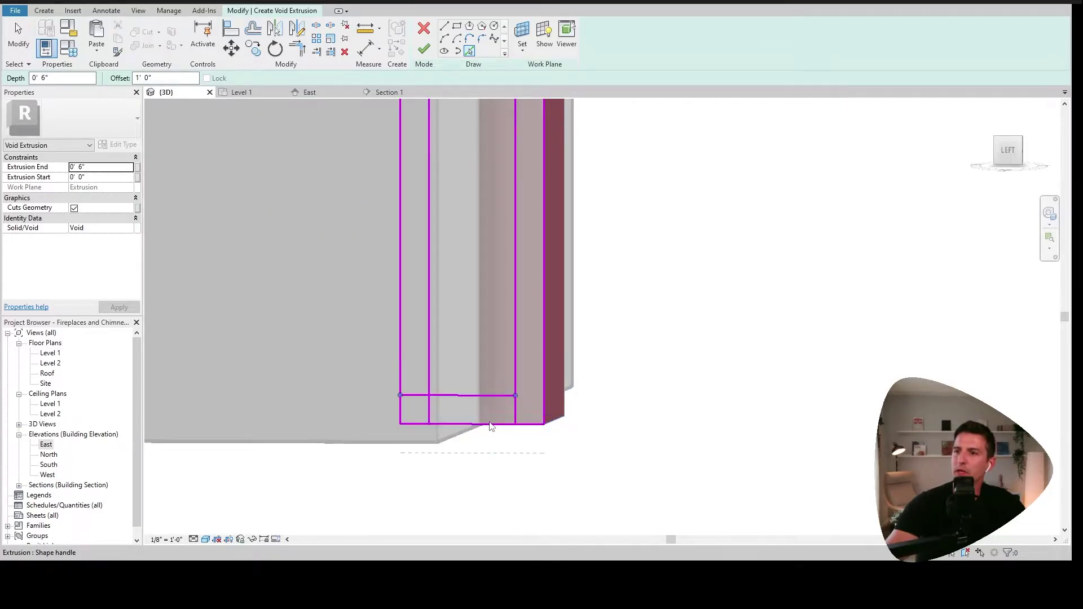
# Step: Trim the two inner vertical lines and the inner horizontal line into closed corners at the chimney's base
pyautogui.scroll(-2, 491, 427)
pyautogui.keyDown('shift'); pyautogui.moveTo(493, 423); pyautogui.dragTo(471, 412, button='middle'); pyautogui.keyUp('shift')
pyautogui.scroll(4, 471, 413)
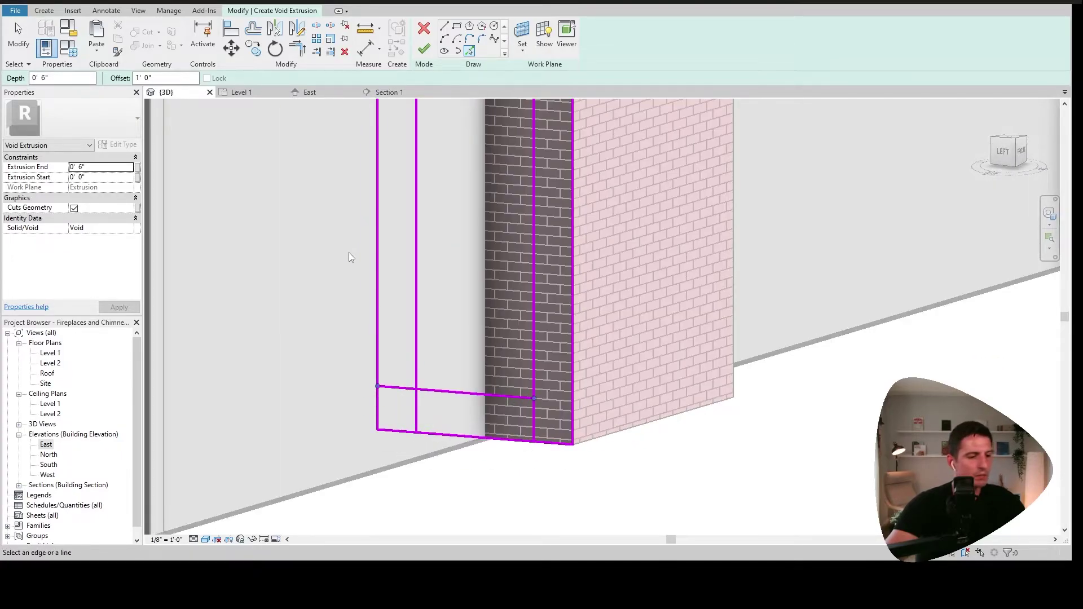
pyautogui.press('t')
pyautogui.press('r')
pyautogui.click(417, 353)
pyautogui.click(449, 391)
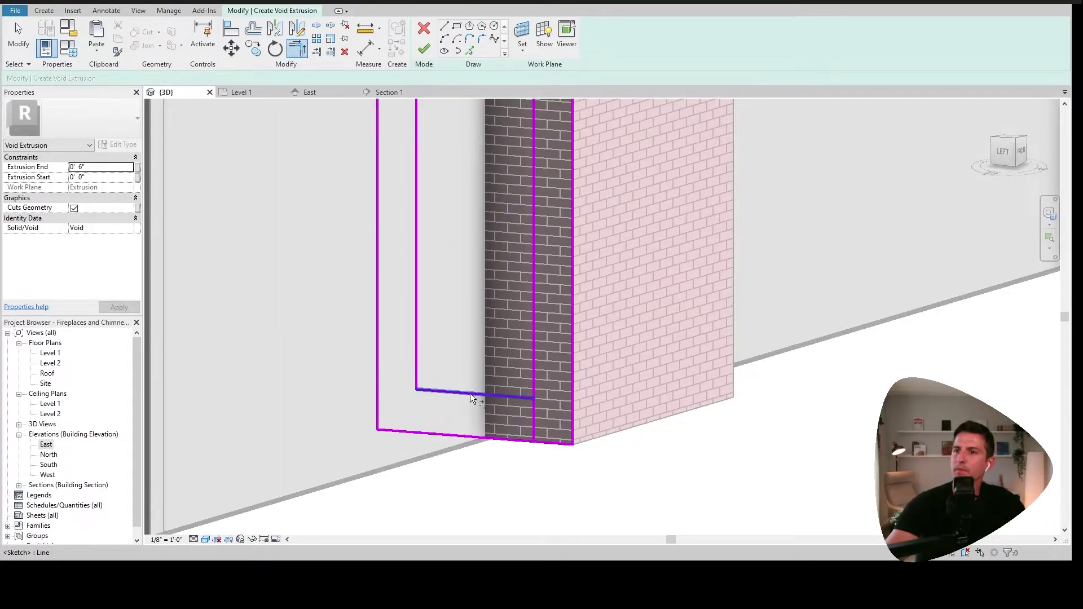
pyautogui.click(533, 359)
# Step: Trim both inner vertical lines to the horizontal line along the top of the cap, closing the inner loop's upper corners
pyautogui.scroll(-6, 516, 359)
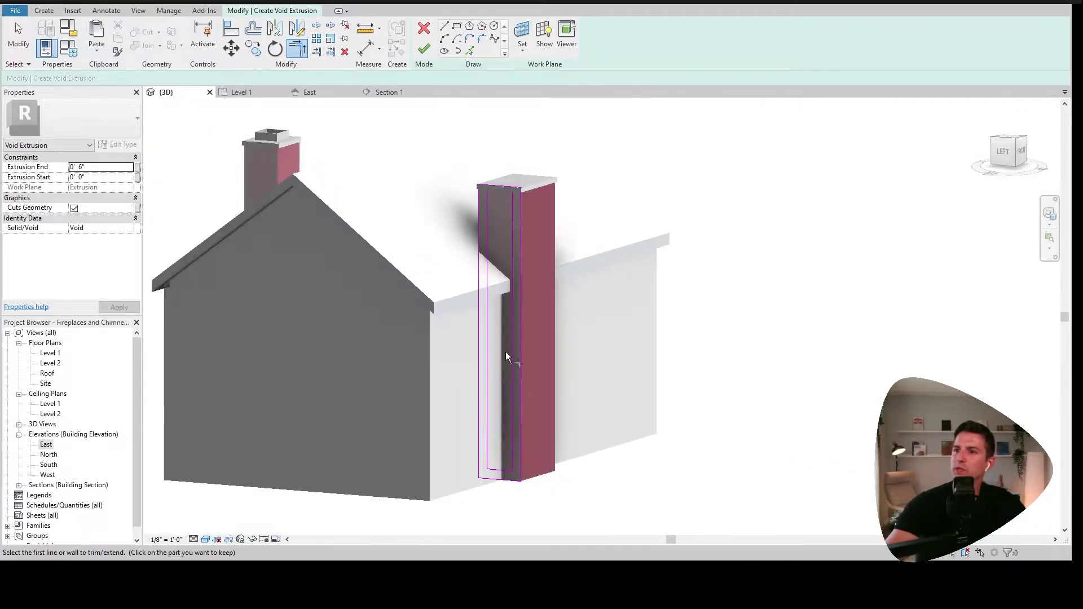
pyautogui.keyDown('shift'); pyautogui.moveTo(506, 351); pyautogui.dragTo(510, 288, button='middle'); pyautogui.keyUp('shift')
pyautogui.scroll(6, 516, 285)
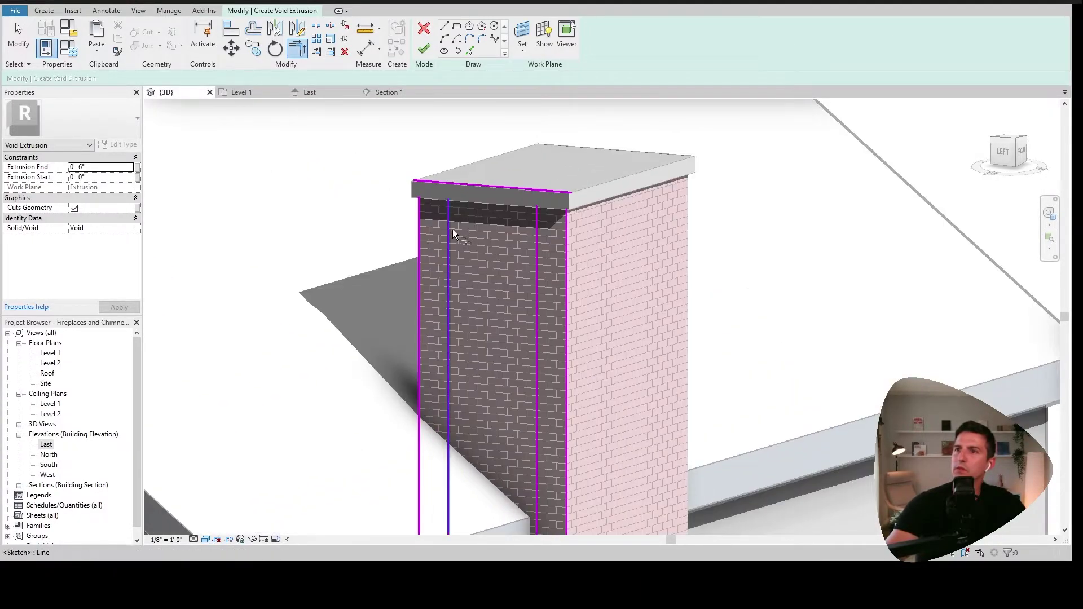
pyautogui.click(453, 229)
pyautogui.click(483, 186)
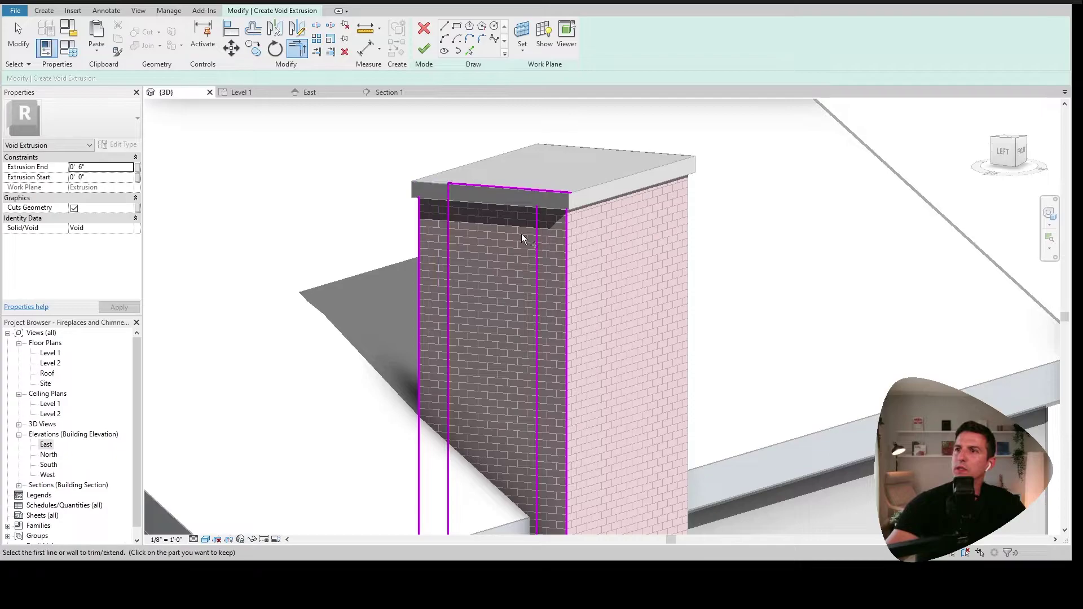
pyautogui.click(535, 230)
pyautogui.click(509, 189)
pyautogui.scroll(-3, 511, 194)
pyautogui.keyDown('shift'); pyautogui.moveTo(517, 262); pyautogui.dragTo(545, 268, button='middle'); pyautogui.keyUp('shift')
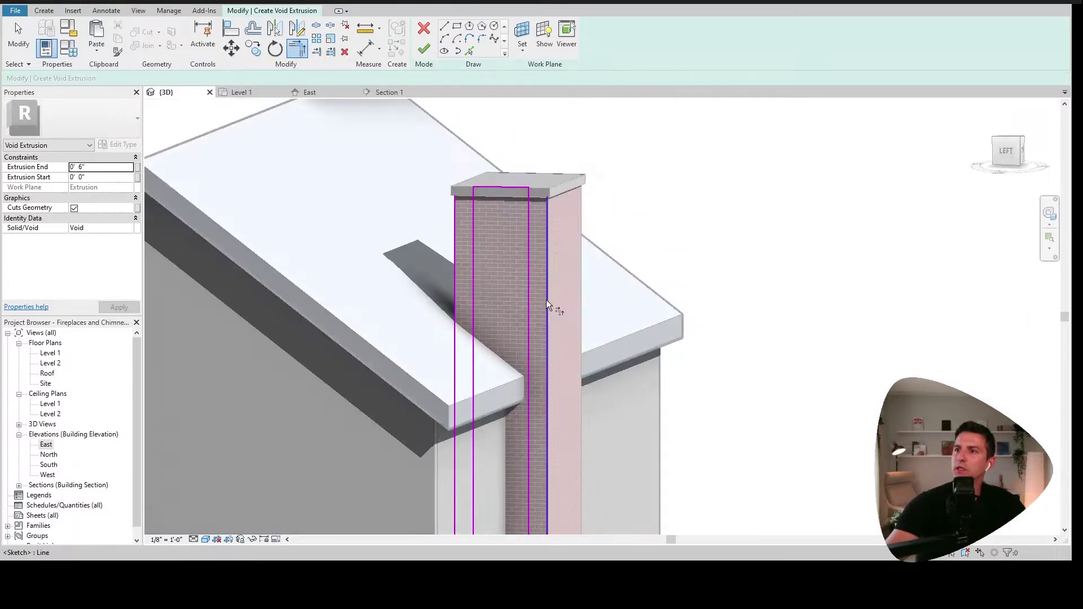
pyautogui.scroll(-3, 546, 301)
pyautogui.press('Escape')
# Step: Set the inner left sketch line 2' from the outer left line
pyautogui.scroll(4, 490, 282)
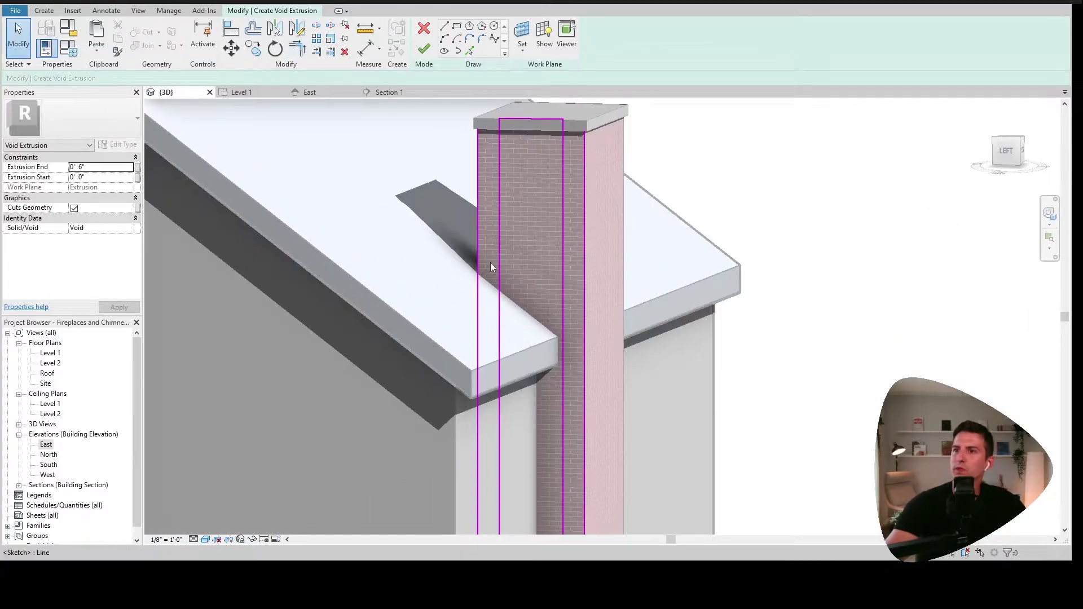
pyautogui.click(499, 229)
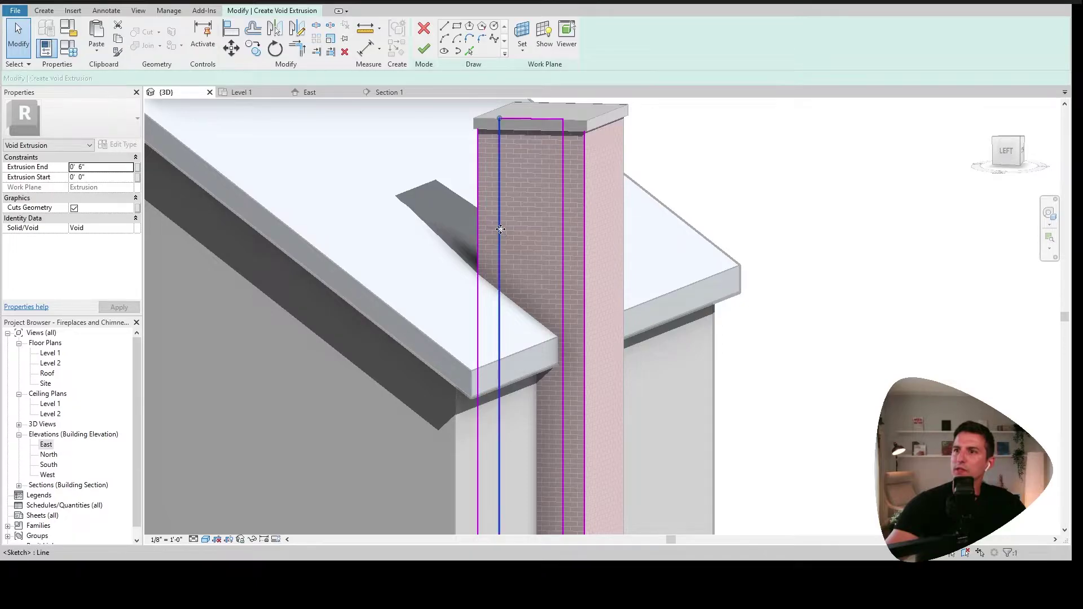
pyautogui.scroll(1, 500, 229)
pyautogui.scroll(-4, 500, 229)
pyautogui.scroll(6, 497, 366)
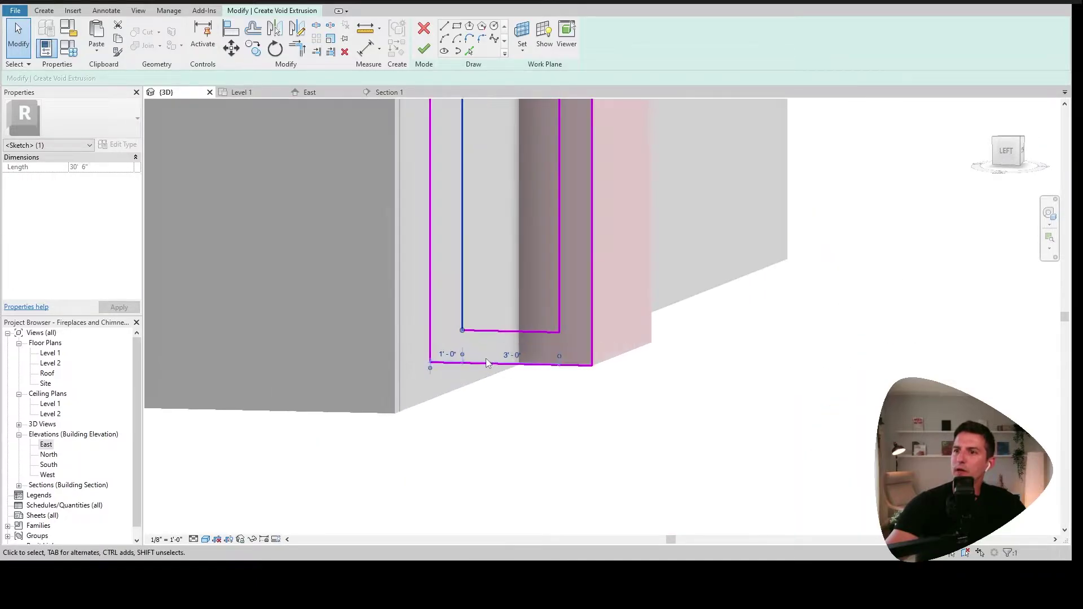
pyautogui.scroll(3, 489, 362)
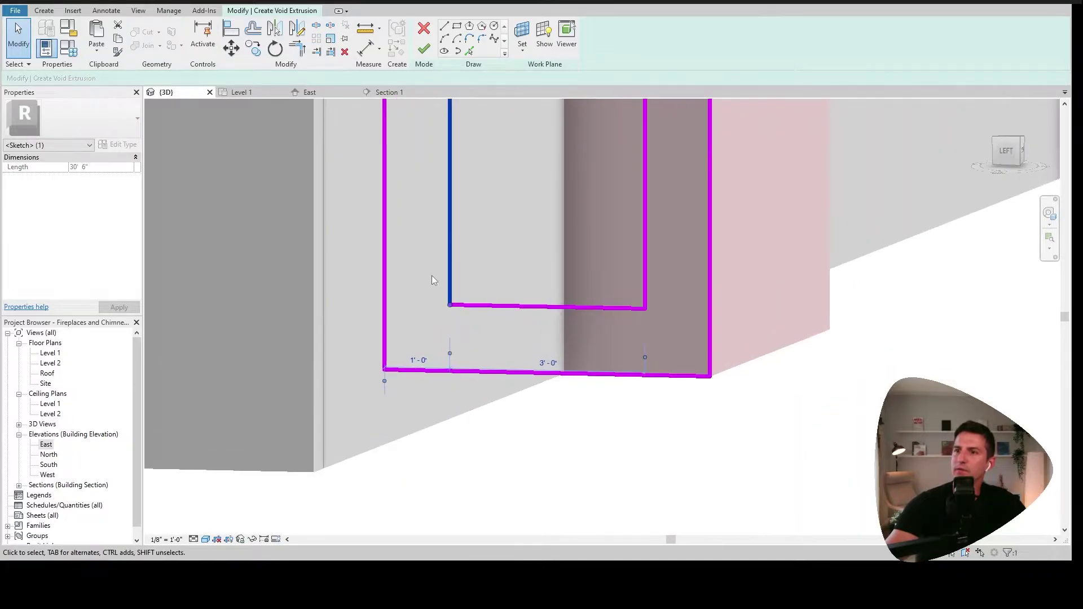
pyautogui.click(418, 361)
pyautogui.write('2')
pyautogui.press('Return')
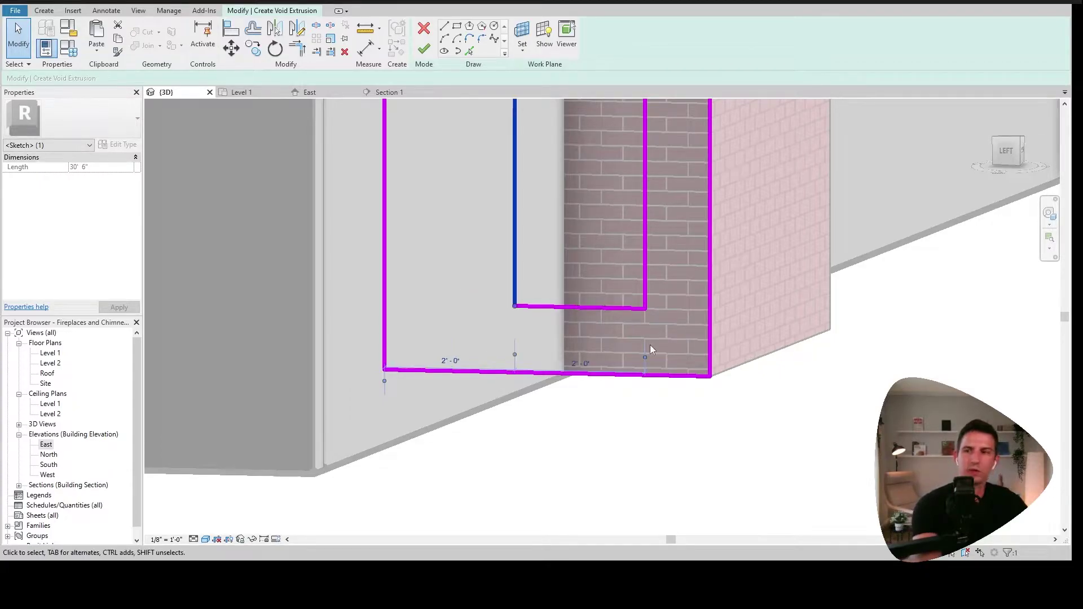
# Step: Set the inner right sketch line 2' from the outer right line
pyautogui.click(644, 252)
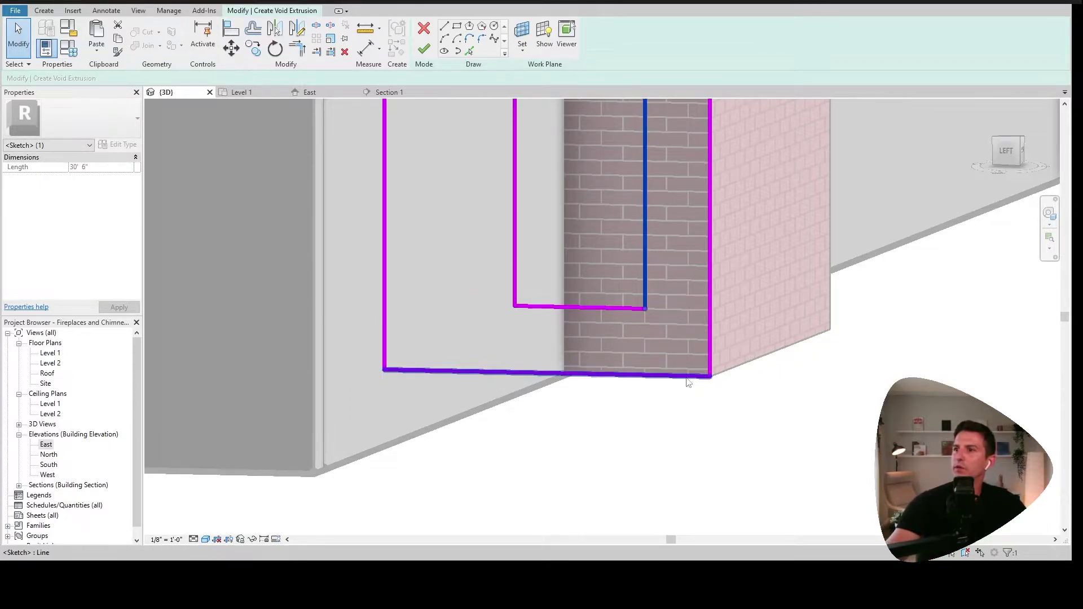
pyautogui.scroll(-5, 685, 292)
pyautogui.moveTo(684, 292); pyautogui.dragTo(658, 323, button='middle')
pyautogui.scroll(-4, 561, 181)
pyautogui.scroll(6, 581, 210)
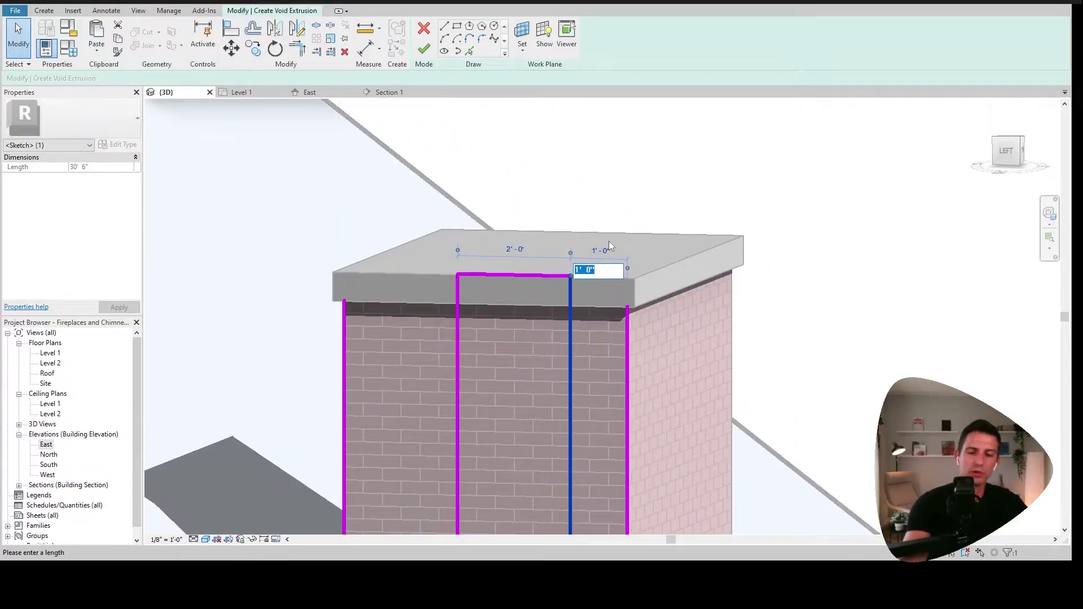
pyautogui.press('Return')
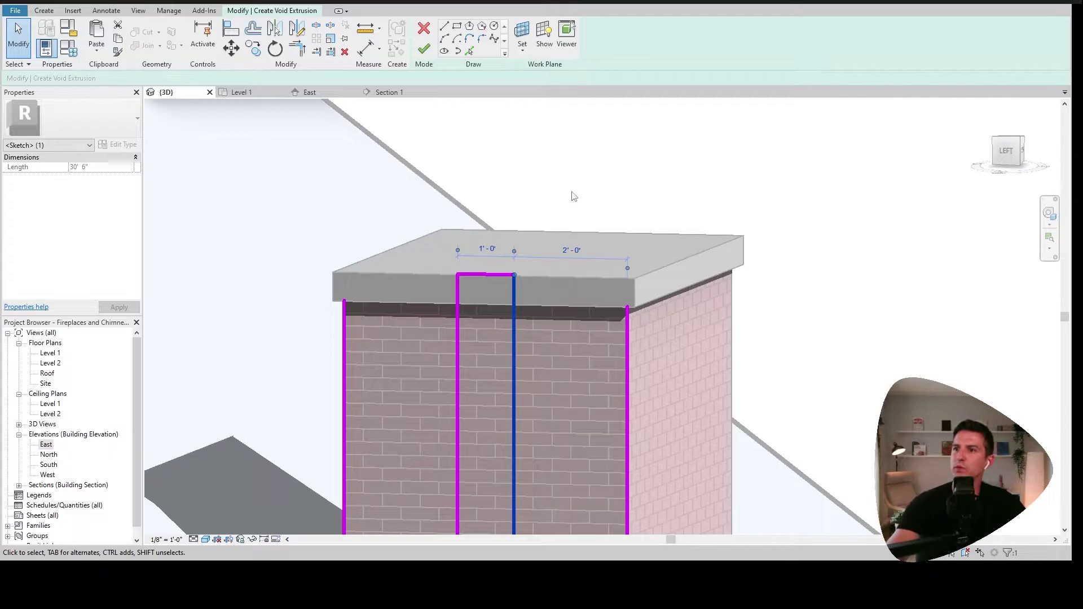
# Step: Set the inner right sketch line 1.5' from the chimney's outer right edge
pyautogui.scroll(-3, 571, 195)
pyautogui.keyDown('shift'); pyautogui.moveTo(547, 357); pyautogui.dragTo(566, 268, button='middle'); pyautogui.keyUp('shift')
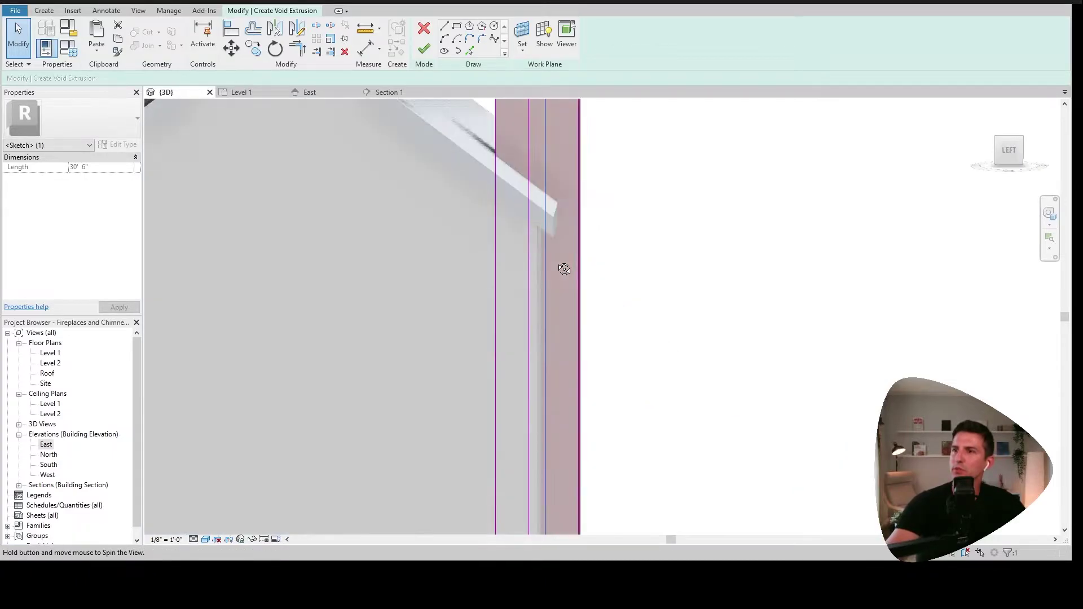
pyautogui.scroll(-3, 556, 260)
pyautogui.scroll(-1, 556, 261)
pyautogui.moveTo(562, 345); pyautogui.dragTo(535, 346, button='middle')
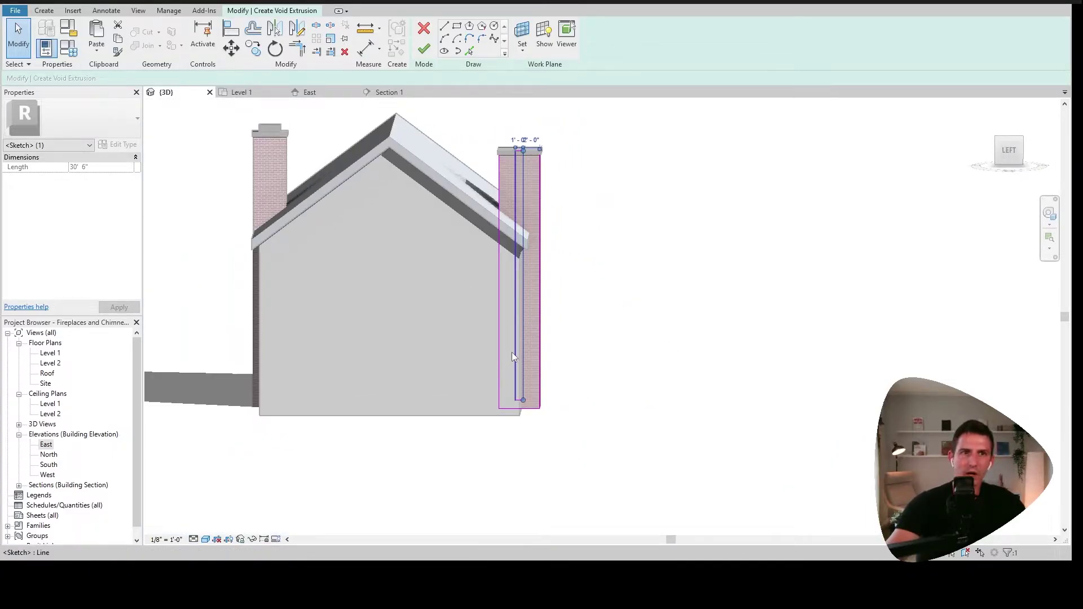
pyautogui.scroll(2, 535, 170)
pyautogui.scroll(4, 534, 170)
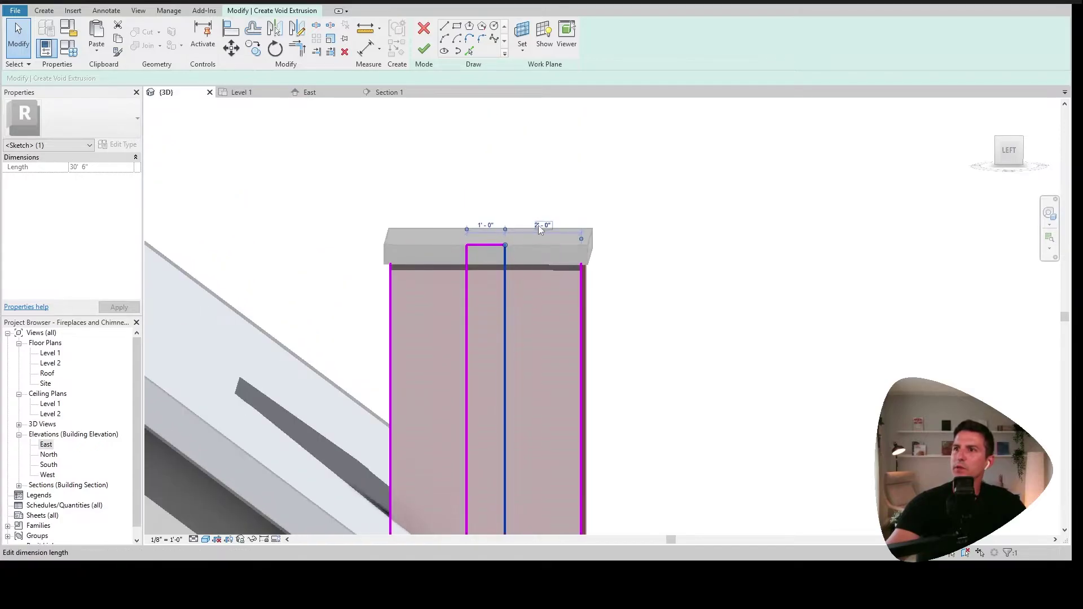
pyautogui.write('1.')
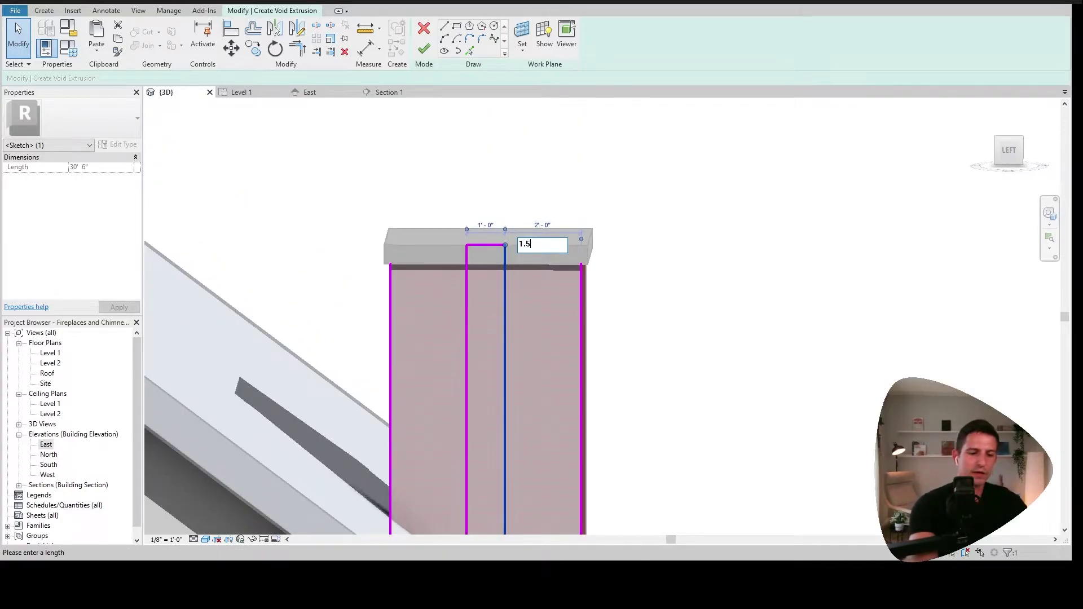
pyautogui.write('5')
pyautogui.press('Return')
# Step: Set the inner left sketch line 1.5' from the chimney's outer left sketch line
pyautogui.click(467, 305)
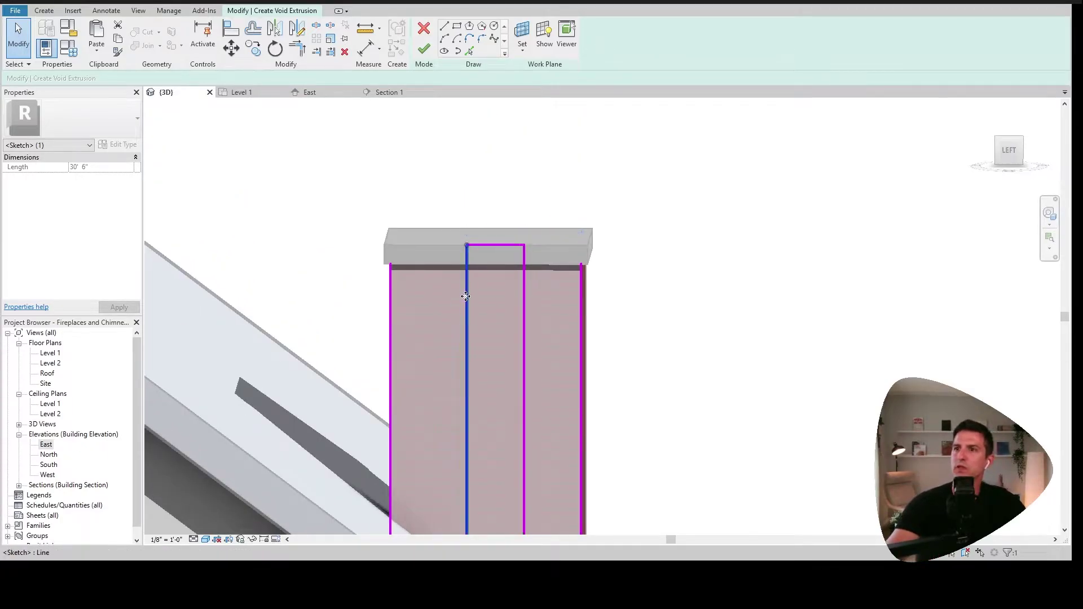
pyautogui.scroll(-5, 418, 310)
pyautogui.scroll(-3, 421, 307)
pyautogui.scroll(5, 436, 375)
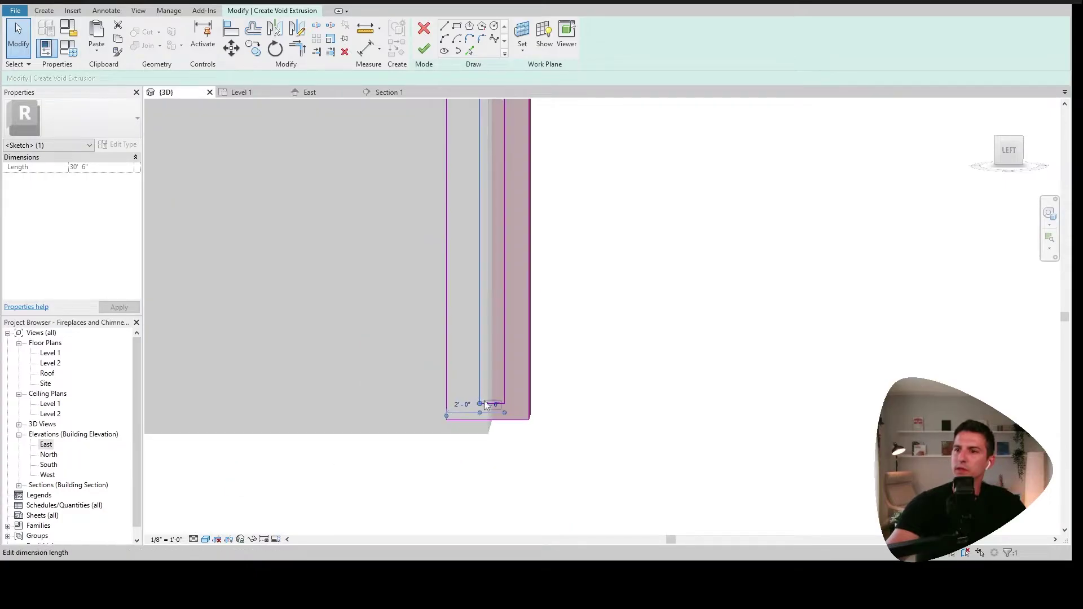
pyautogui.click(466, 404)
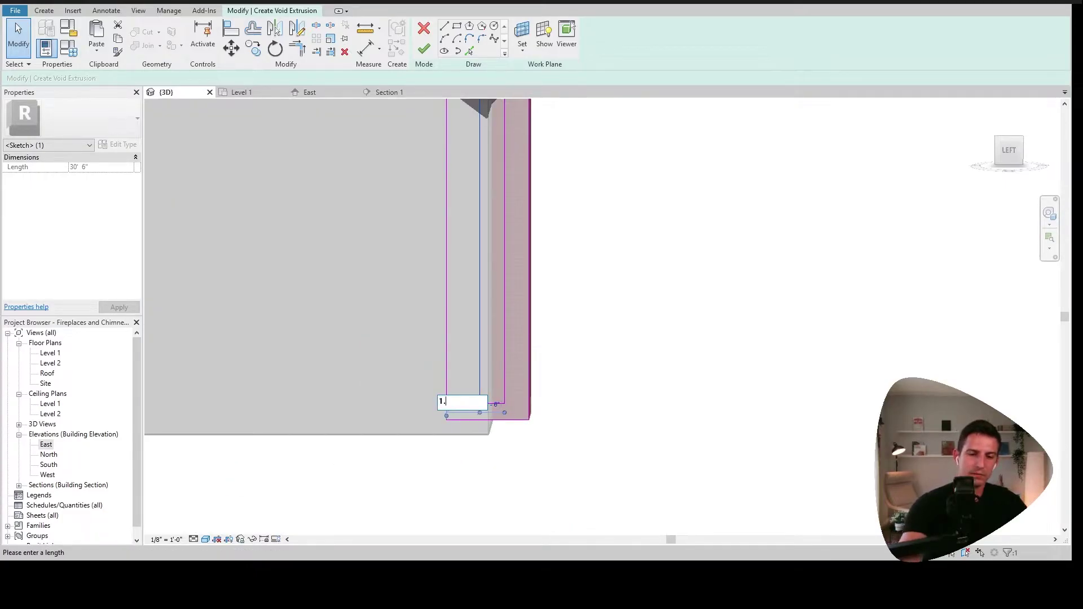
pyautogui.press('Return')
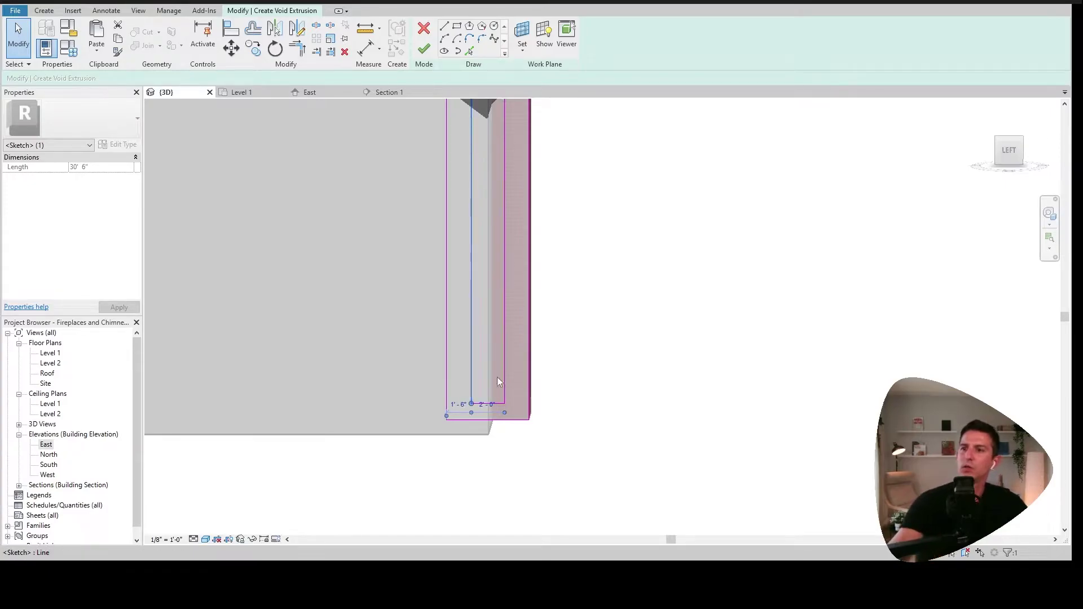
# Step: Extend the inner loop upward by moving its top horizontal line above the chimney cap
pyautogui.scroll(-4, 497, 377)
pyautogui.scroll(4, 472, 294)
pyautogui.keyDown('shift'); pyautogui.moveTo(471, 293); pyautogui.dragTo(458, 265, button='middle'); pyautogui.keyUp('shift')
pyautogui.scroll(-2, 458, 266)
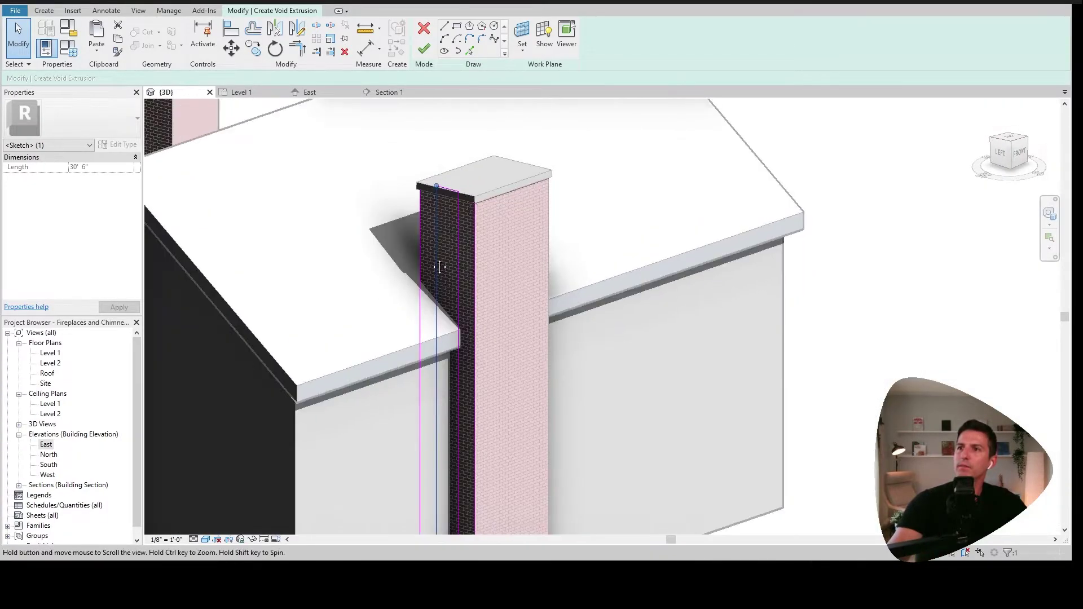
pyautogui.moveTo(440, 267); pyautogui.dragTo(475, 204, button='middle')
pyautogui.scroll(-3, 468, 185)
pyautogui.scroll(6, 476, 141)
pyautogui.keyDown('shift'); pyautogui.moveTo(496, 263); pyautogui.dragTo(536, 234, button='middle'); pyautogui.keyUp('shift')
pyautogui.click(483, 150)
pyautogui.moveTo(490, 161); pyautogui.dragTo(465, 257, button='middle')
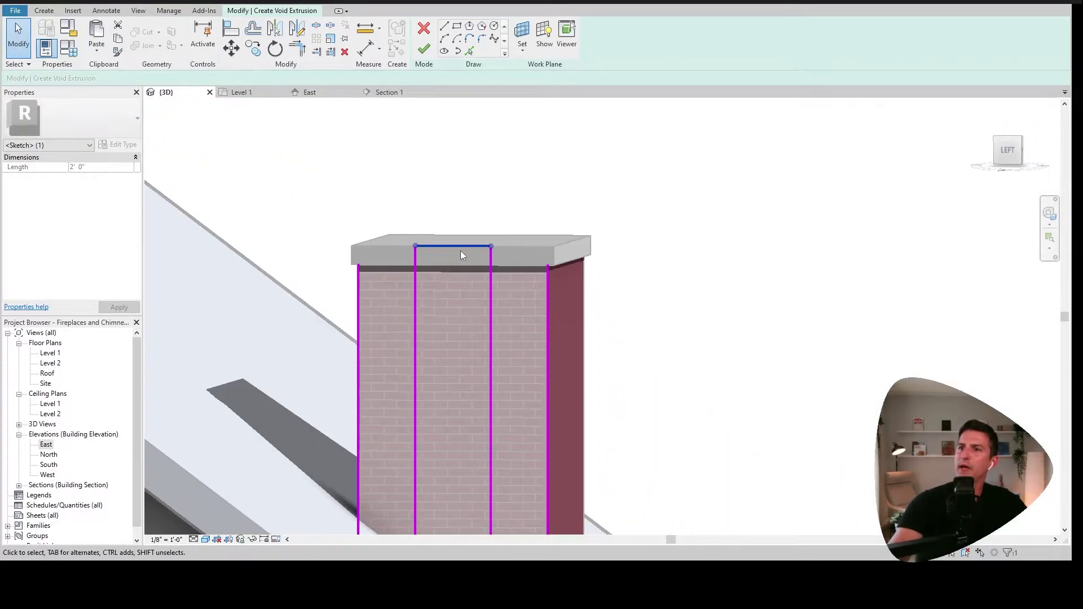
pyautogui.moveTo(462, 255); pyautogui.dragTo(459, 183)
pyautogui.scroll(-3, 459, 183)
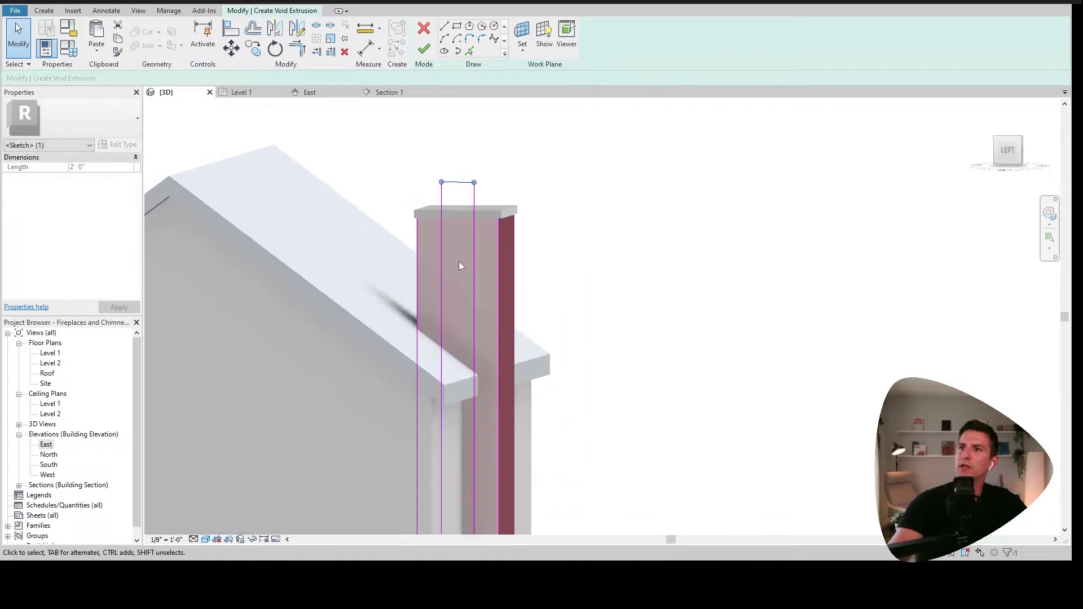
pyautogui.click(607, 258)
pyautogui.scroll(2, 492, 203)
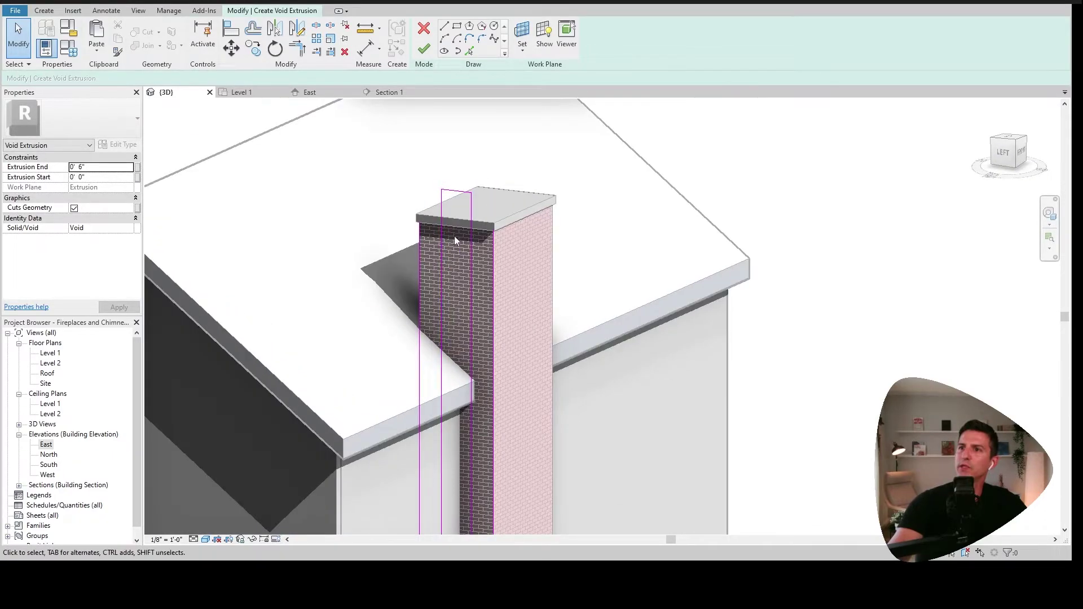
# Step: Delete the chain of three outer sketch lines, leaving only the inner rectangle as the void profile
pyautogui.scroll(-3, 458, 299)
pyautogui.moveTo(465, 328)
pyautogui.mouseDown(button='middle')
pyautogui.moveTo(482, 173)
pyautogui.moveTo(465, 241)
pyautogui.mouseUp(button='middle')
pyautogui.scroll(-1, 482, 173)
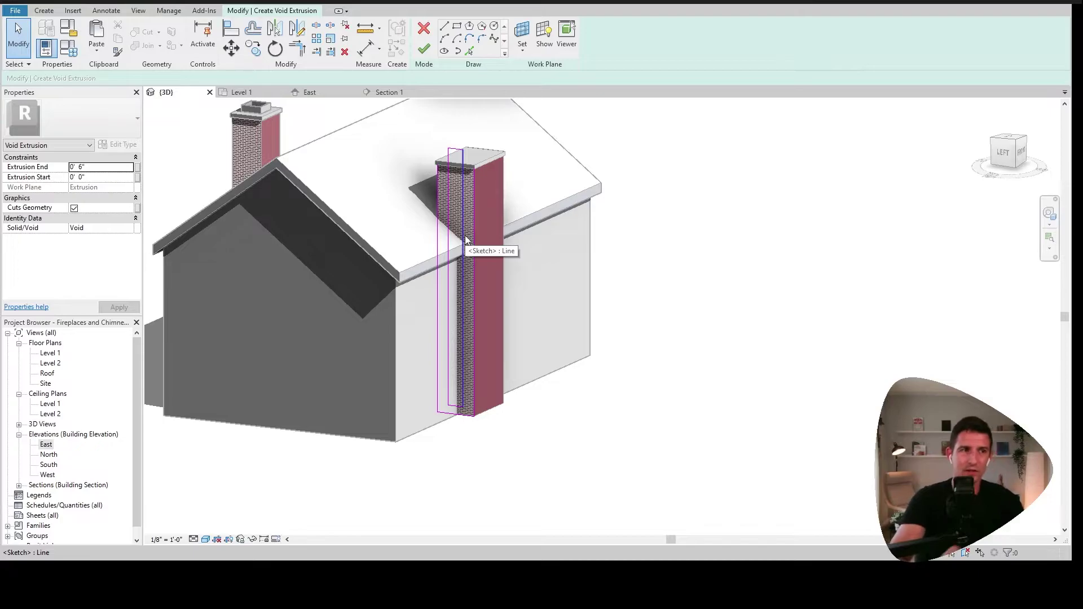
pyautogui.scroll(3, 451, 329)
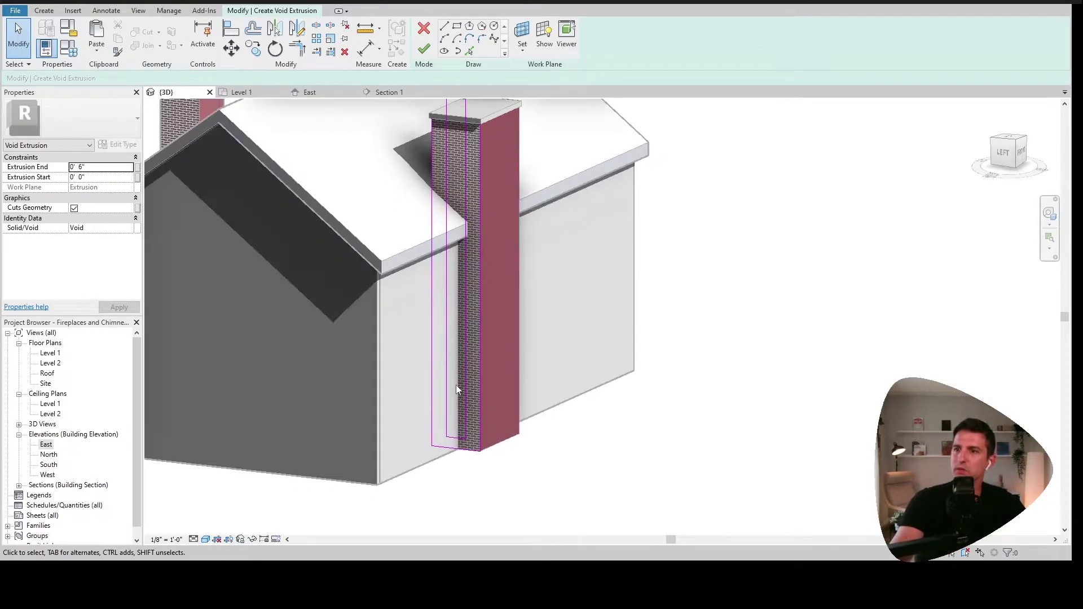
pyautogui.press('Tab')
pyautogui.click(430, 372)
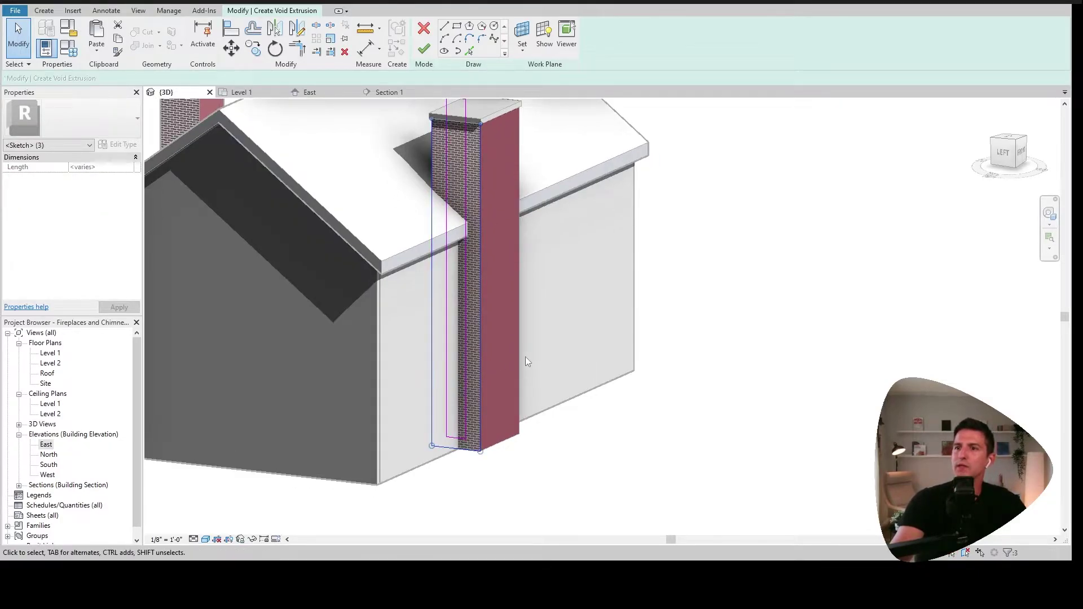
pyautogui.scroll(-3, 457, 416)
pyautogui.press('Delete')
# Step: Set the void's extrusion start to 2' 6" and end to 5' 6", and finish the void extrusion
pyautogui.scroll(3, 450, 393)
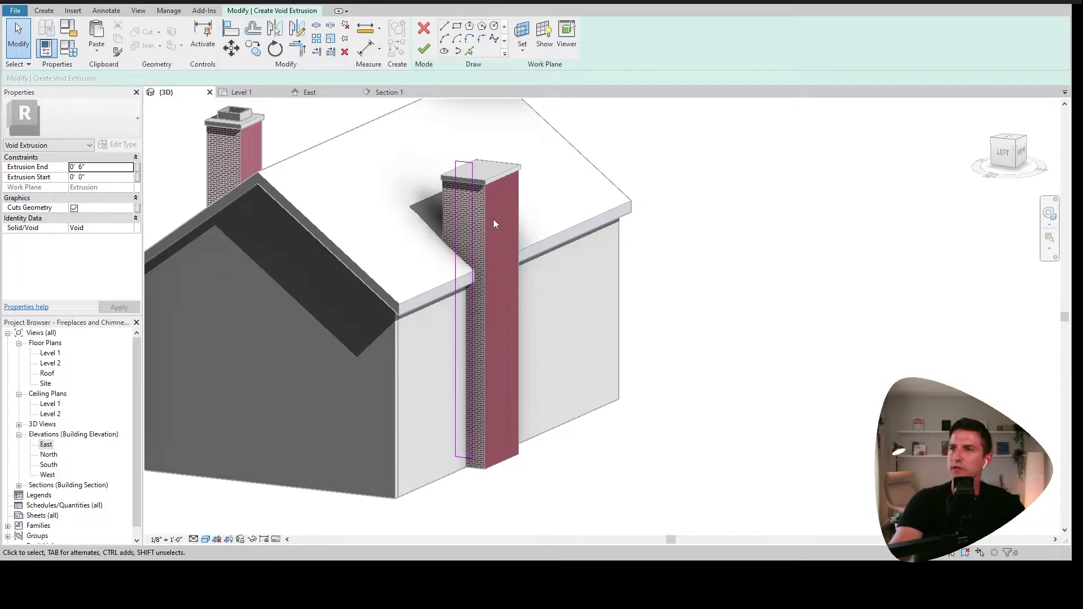
pyautogui.moveTo(477, 214); pyautogui.dragTo(408, 224, button='middle')
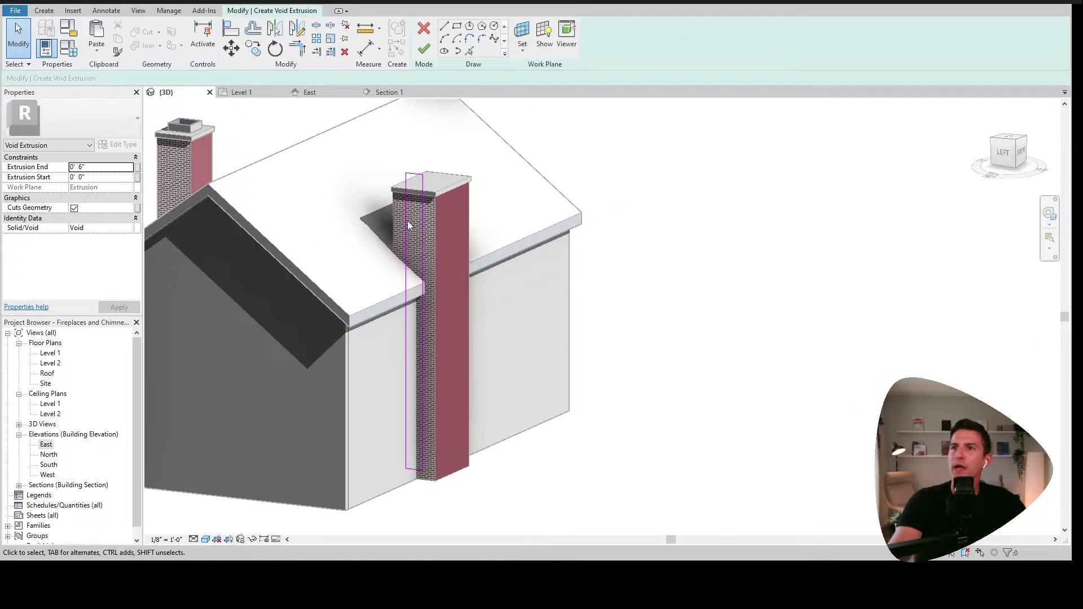
pyautogui.keyDown('shift'); pyautogui.moveTo(449, 264); pyautogui.dragTo(389, 261, button='middle'); pyautogui.keyUp('shift')
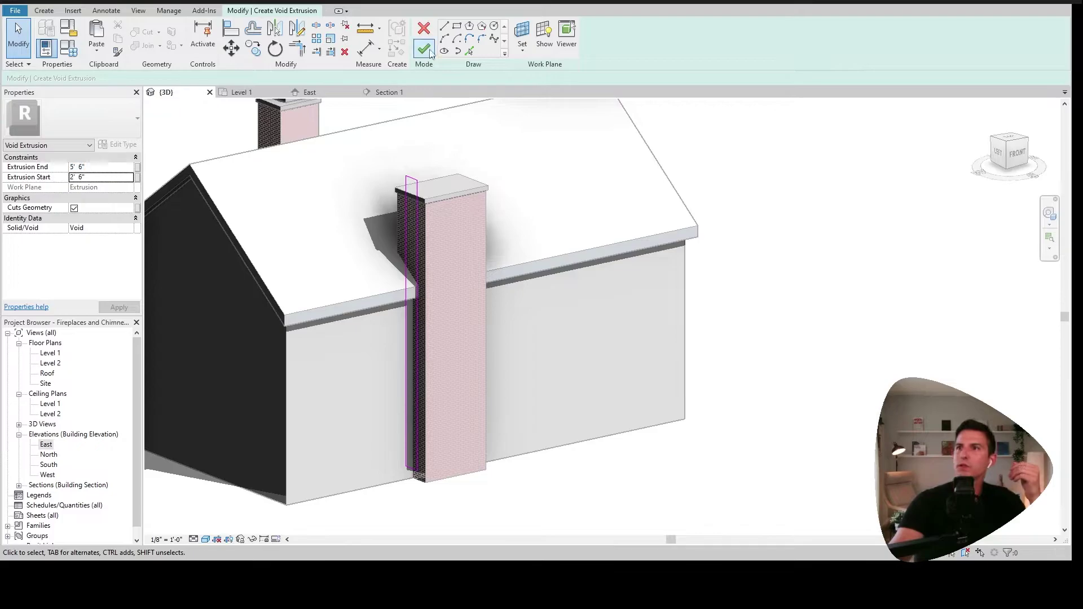
pyautogui.click(425, 49)
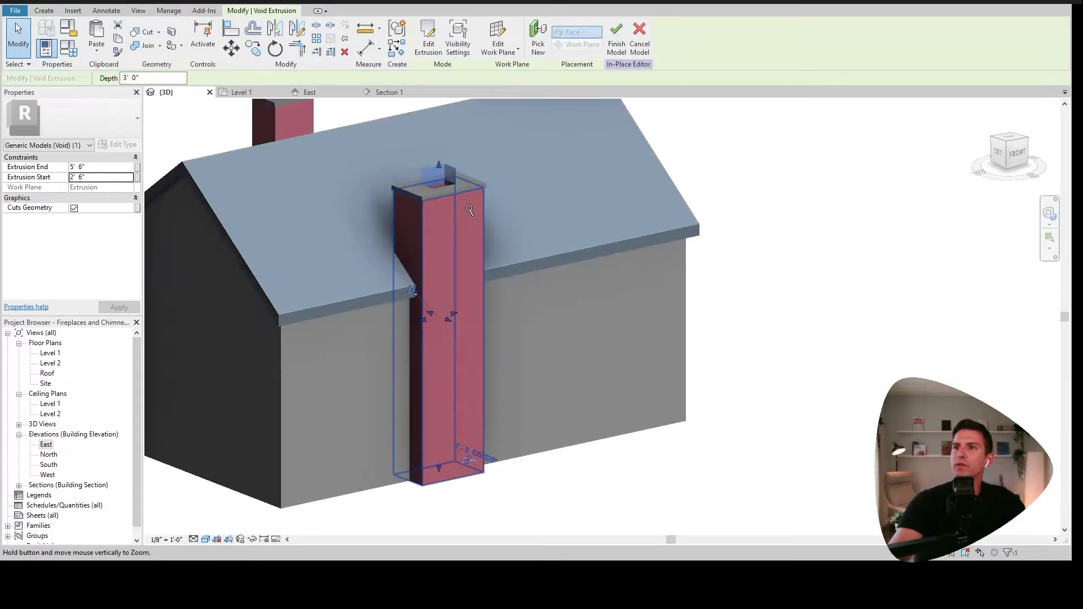
# Step: Apply Cut Geometry between the void extrusion and the joined solid of the chimney
pyautogui.keyDown('shift'); pyautogui.moveTo(468, 194); pyautogui.dragTo(248, 319, button='middle'); pyautogui.keyUp('shift')
pyautogui.keyDown('shift'); pyautogui.moveTo(401, 324); pyautogui.dragTo(336, 283, button='middle'); pyautogui.keyUp('shift')
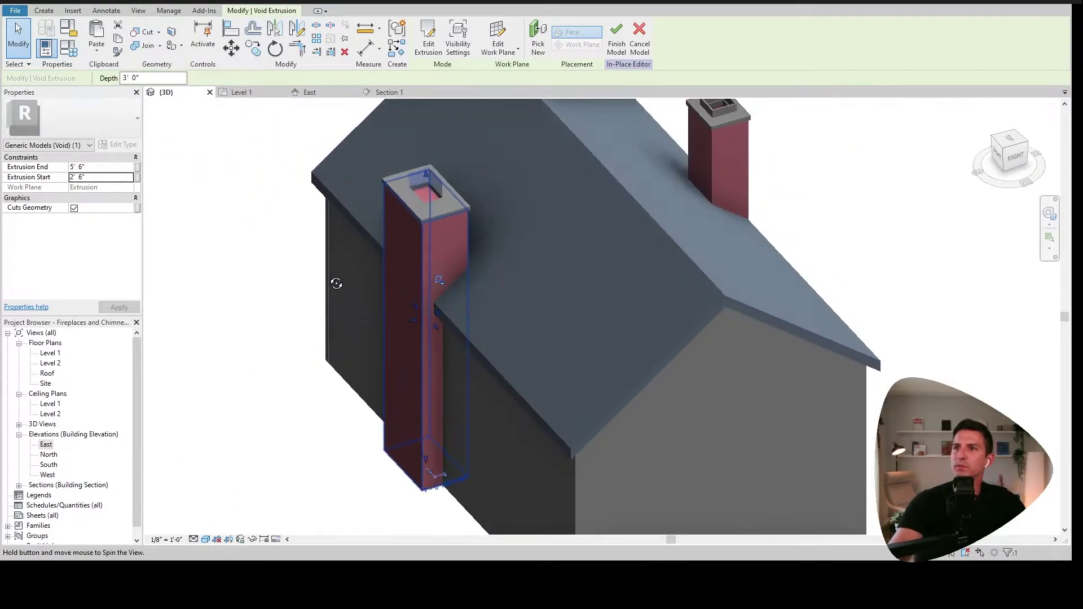
pyautogui.scroll(5, 527, 452)
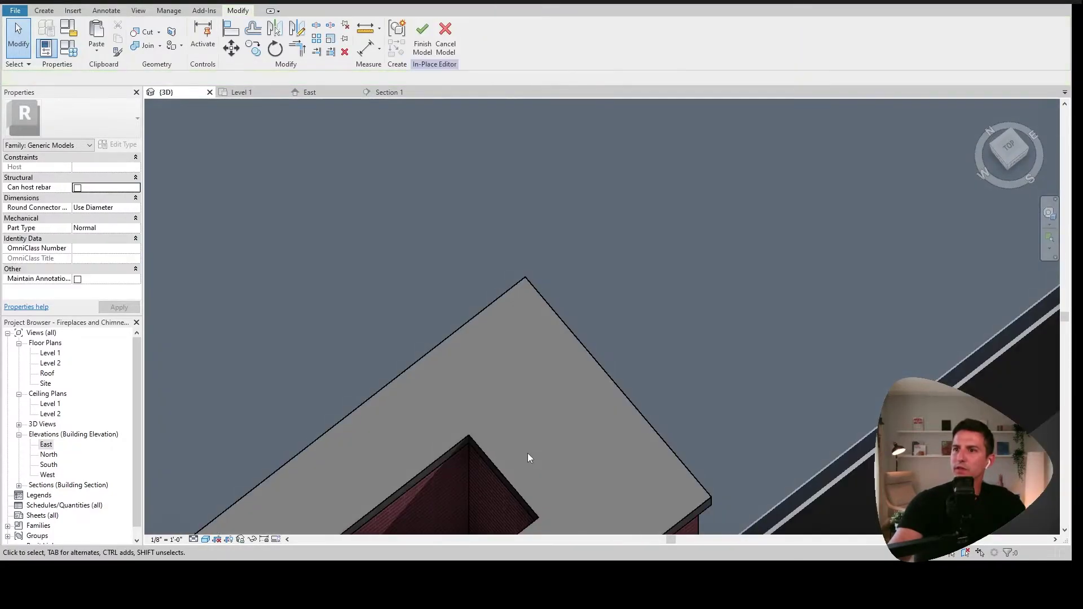
pyautogui.scroll(-3, 509, 247)
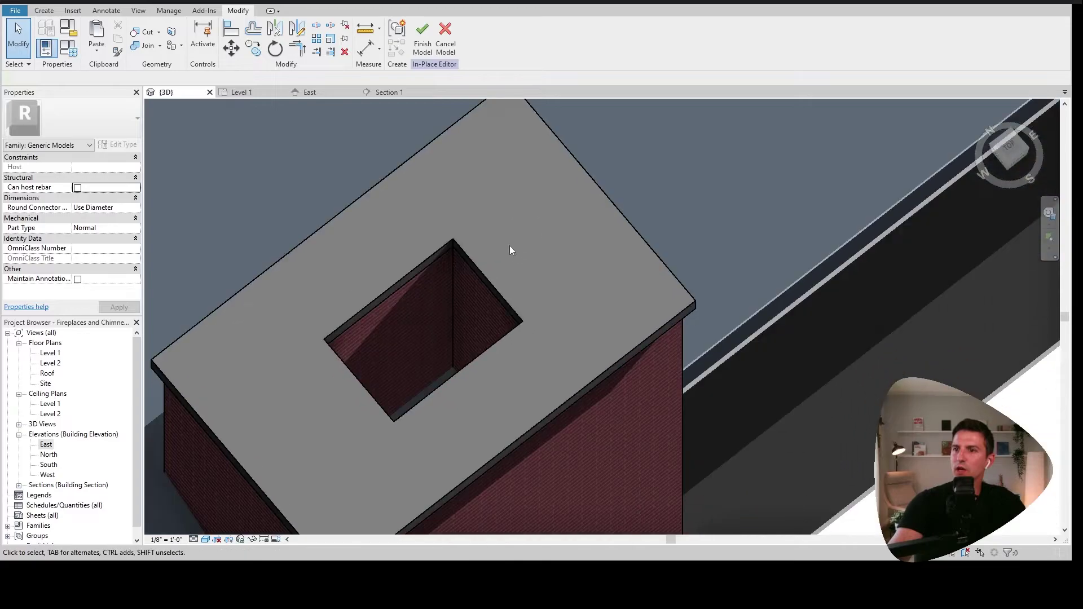
pyautogui.scroll(-3, 476, 287)
pyautogui.keyDown('shift'); pyautogui.moveTo(477, 291); pyautogui.dragTo(485, 276, button='middle'); pyautogui.keyUp('shift')
pyautogui.click(485, 277)
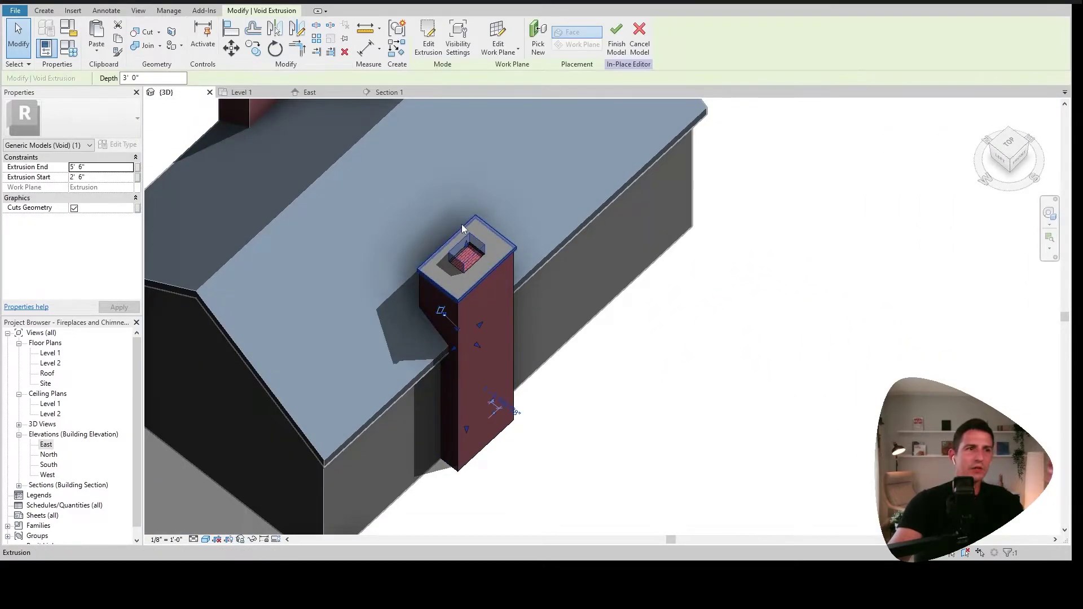
pyautogui.click(146, 34)
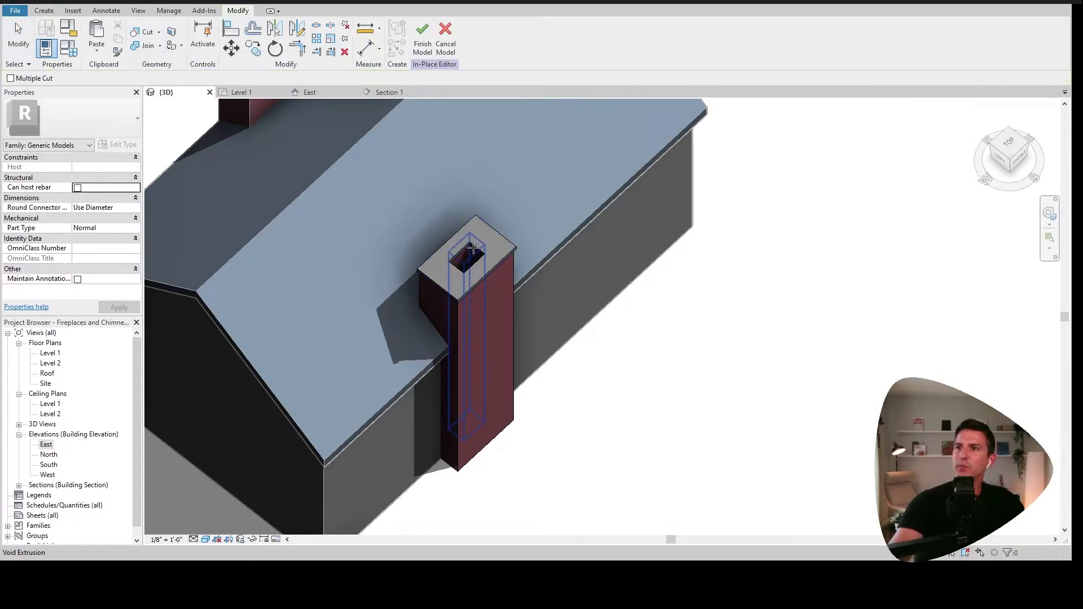
pyautogui.click(475, 252)
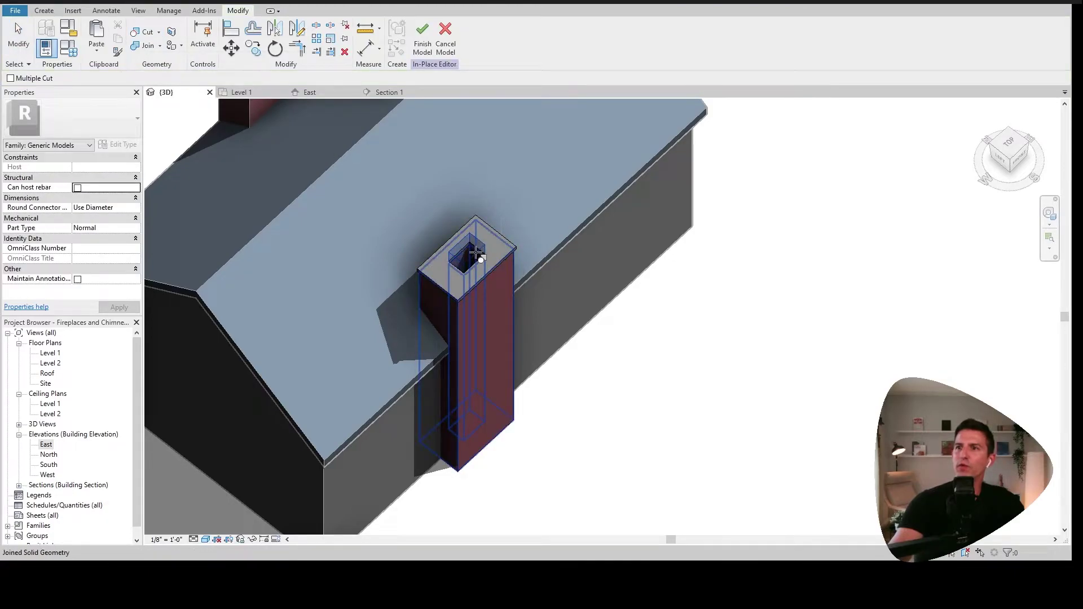
pyautogui.click(506, 267)
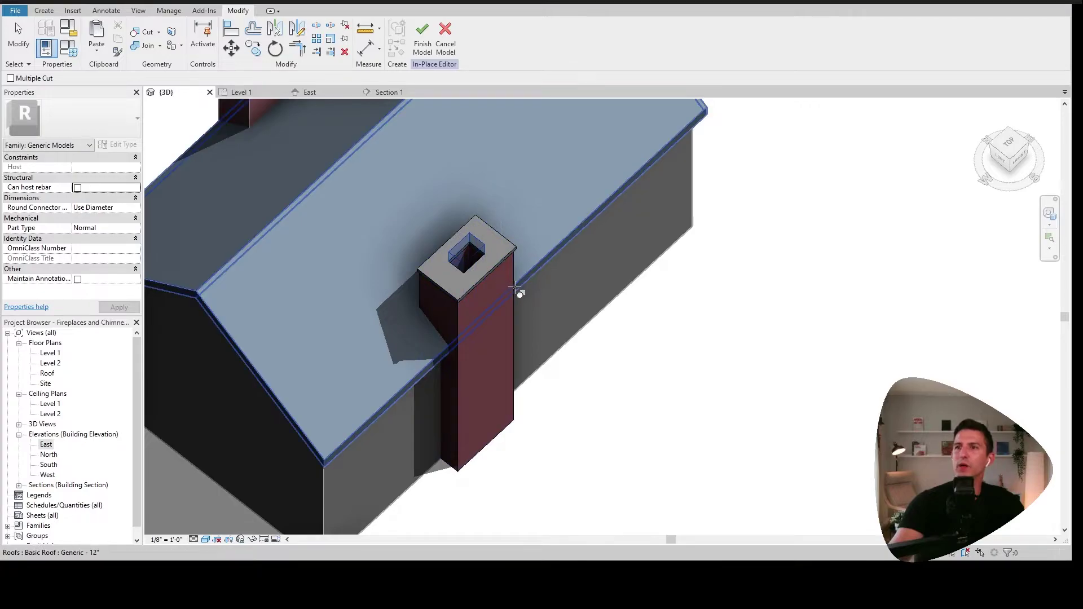
pyautogui.press('Escape')
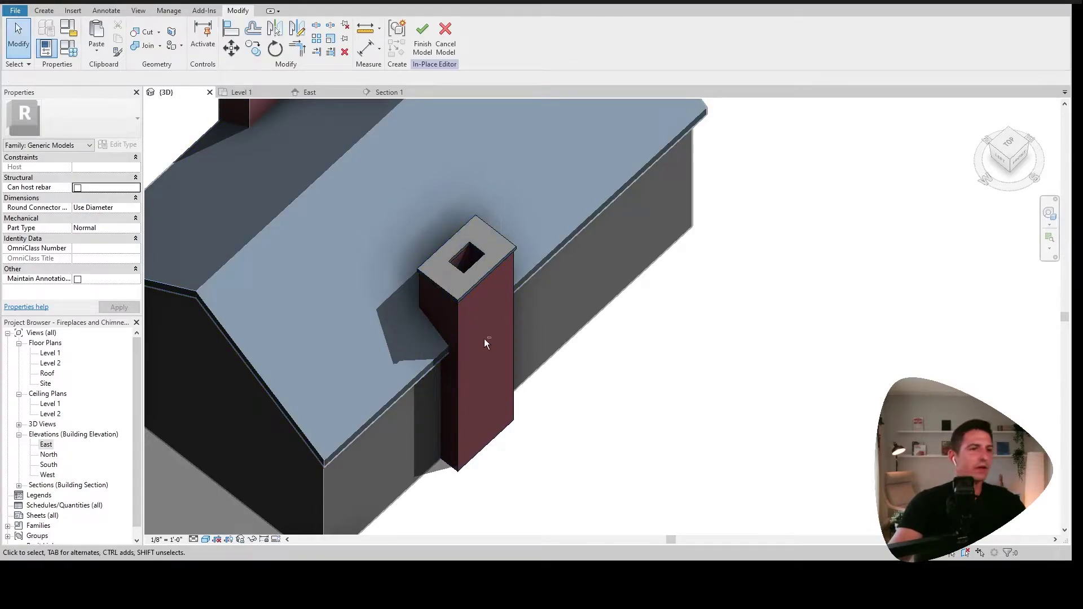
# Step: Open the flue's void extrusion for sketch editing
pyautogui.keyDown('shift'); pyautogui.moveTo(484, 339); pyautogui.dragTo(449, 288, button='middle'); pyautogui.keyUp('shift')
pyautogui.scroll(4, 463, 212)
pyautogui.click(477, 194)
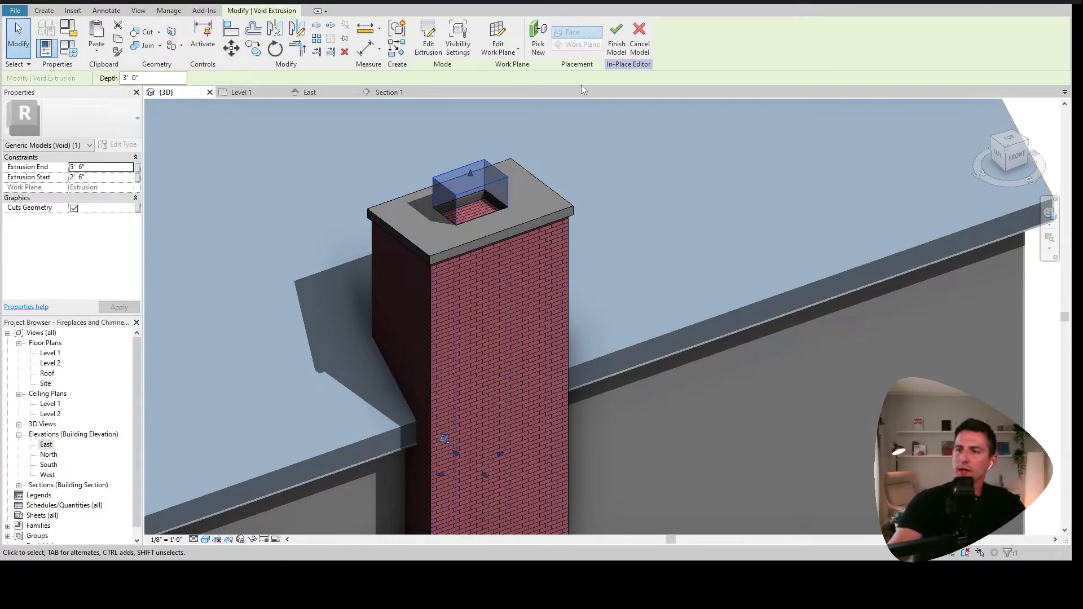
pyautogui.moveTo(534, 251); pyautogui.dragTo(452, 249, button='middle')
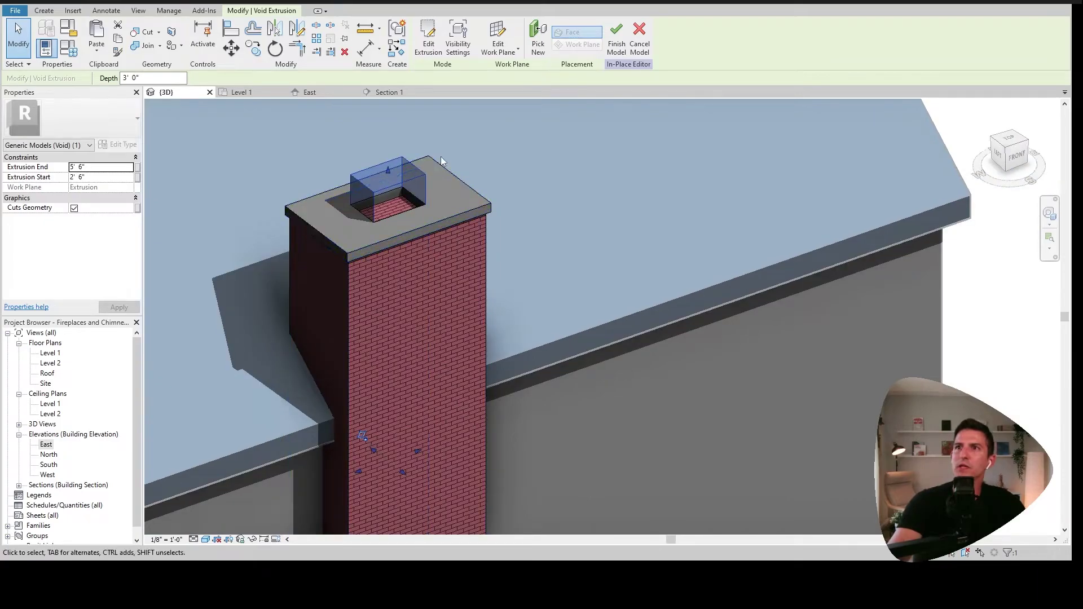
pyautogui.click(429, 34)
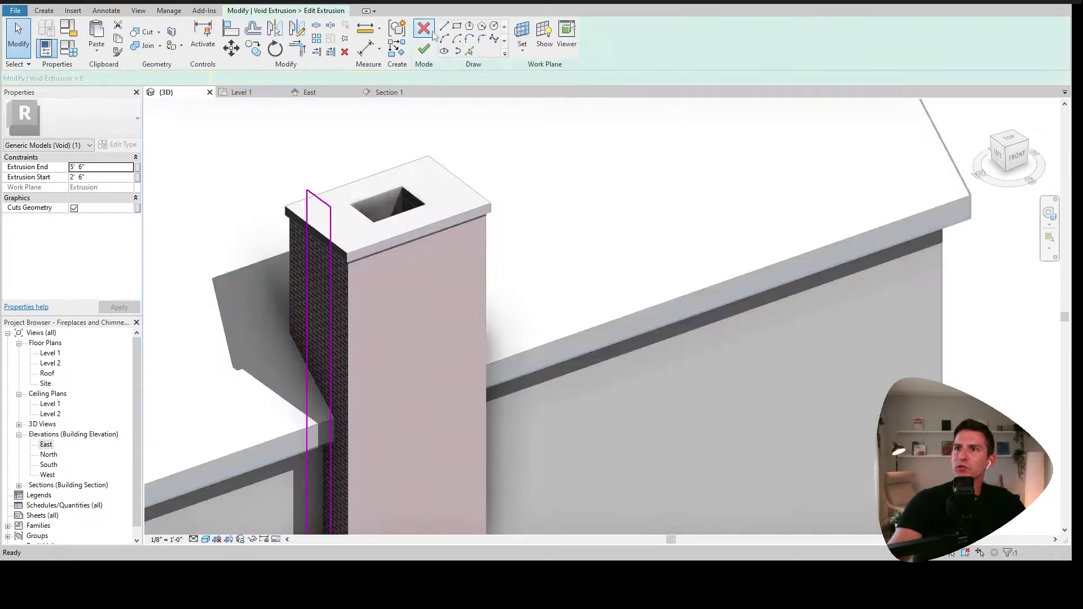
# Step: Add a sketch line picked from the vertical edge of the chimney shaft on its house side
pyautogui.keyDown('shift'); pyautogui.moveTo(406, 297); pyautogui.dragTo(543, 232, button='middle'); pyautogui.keyUp('shift')
pyautogui.scroll(-5, 542, 233)
pyautogui.keyDown('shift'); pyautogui.moveTo(556, 277); pyautogui.dragTo(566, 257, button='middle'); pyautogui.keyUp('shift')
pyautogui.scroll(4, 518, 355)
pyautogui.moveTo(500, 368); pyautogui.dragTo(404, 350, button='middle')
pyautogui.scroll(-3, 436, 344)
pyautogui.moveTo(450, 310); pyautogui.dragTo(419, 345, button='middle')
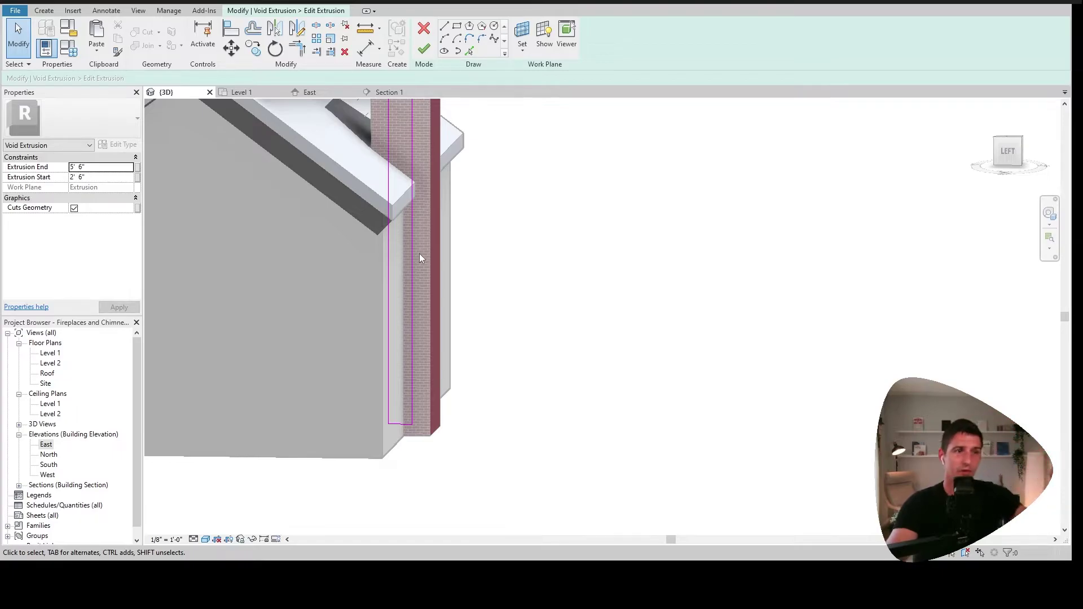
pyautogui.moveTo(431, 274); pyautogui.dragTo(341, 327, button='middle')
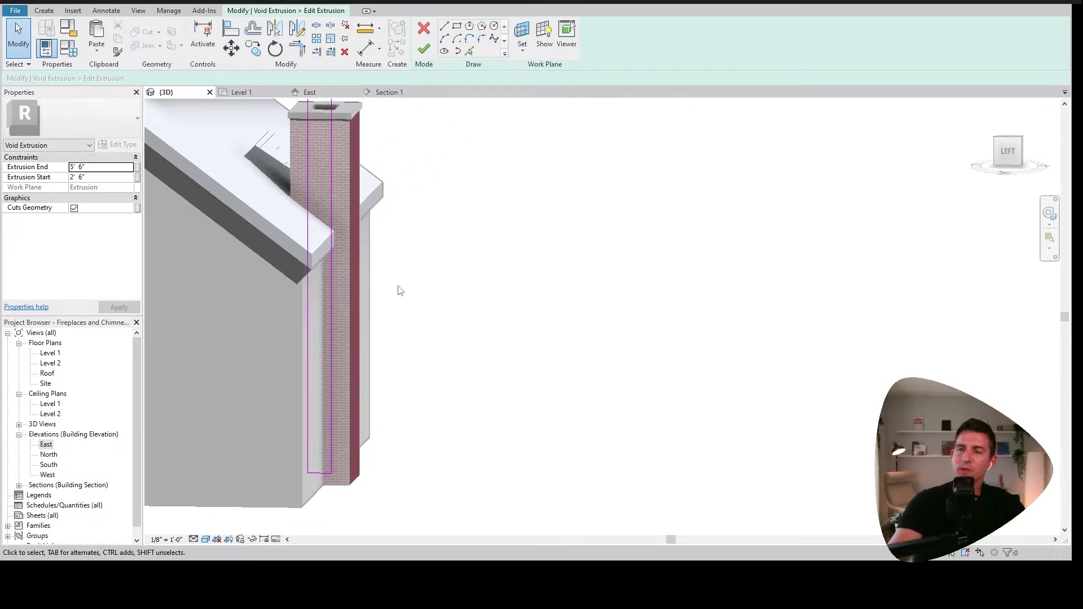
pyautogui.moveTo(339, 367); pyautogui.dragTo(353, 341, button='middle')
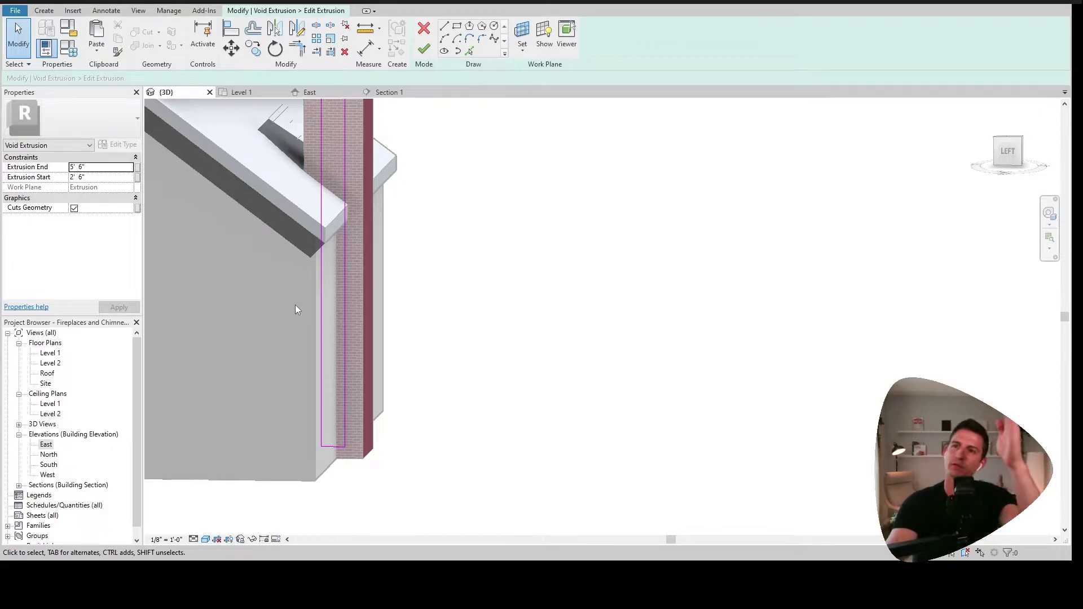
pyautogui.scroll(-2, 345, 406)
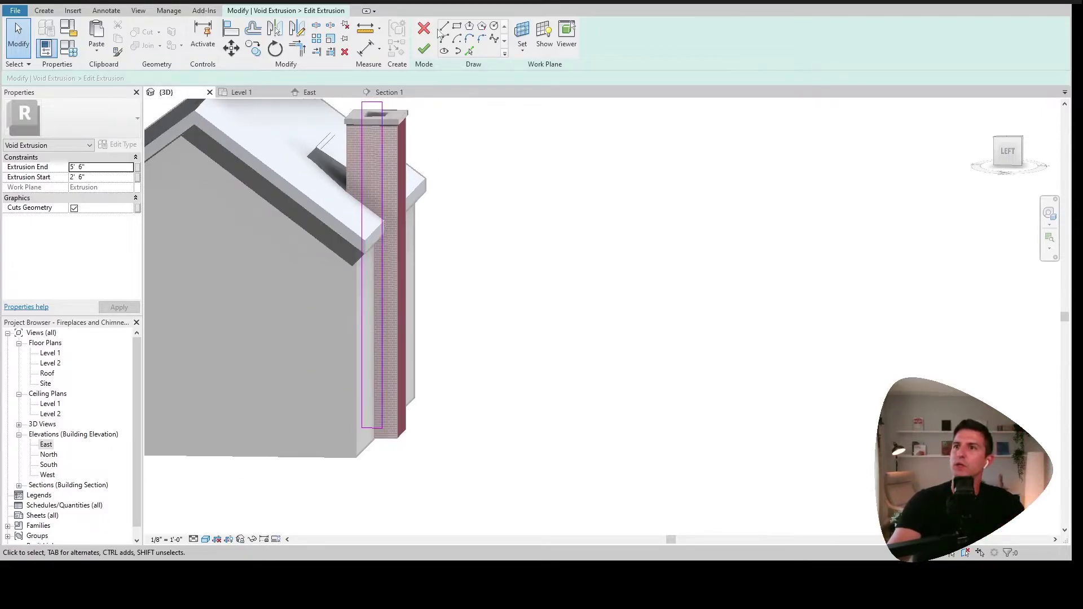
pyautogui.click(469, 51)
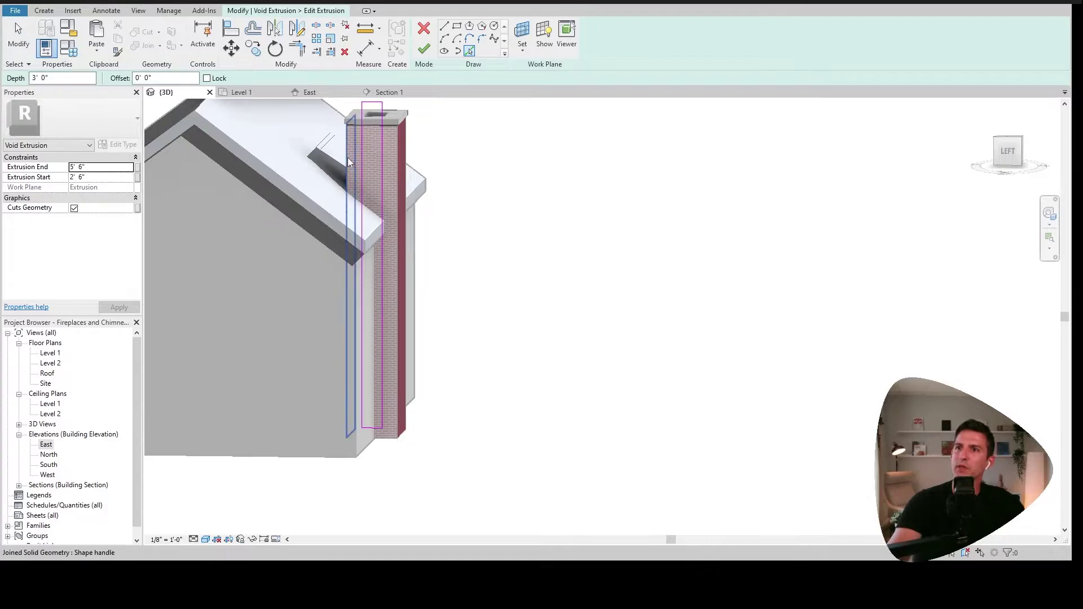
pyautogui.click(360, 176)
pyautogui.scroll(3, 357, 412)
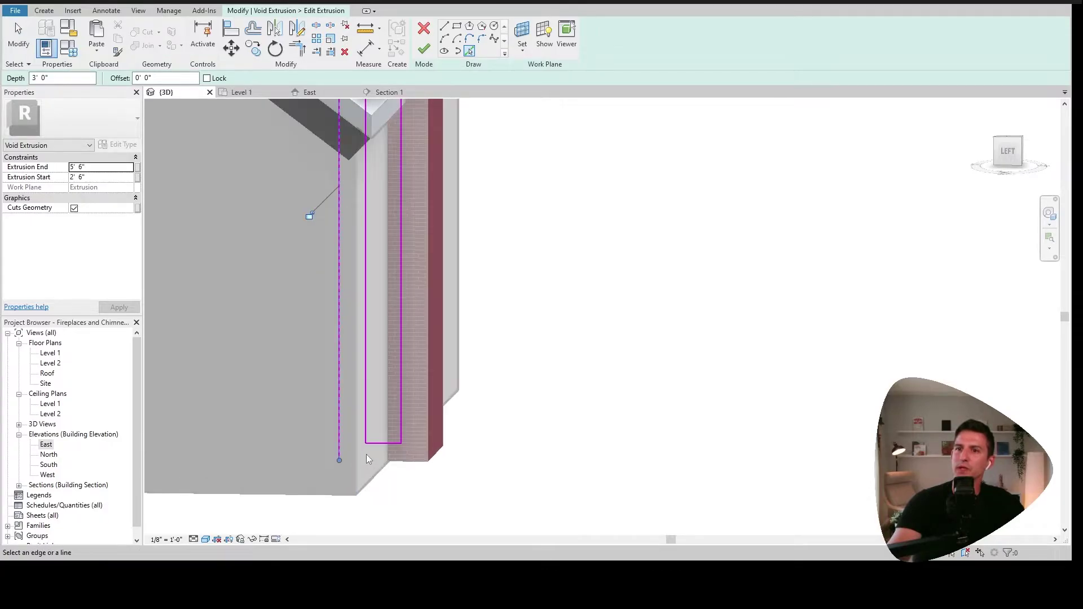
# Step: Trim the new outer vertical line and the bottom horizontal sketch line to form a corner
pyautogui.press('t')
pyautogui.press('r')
pyautogui.click(387, 443)
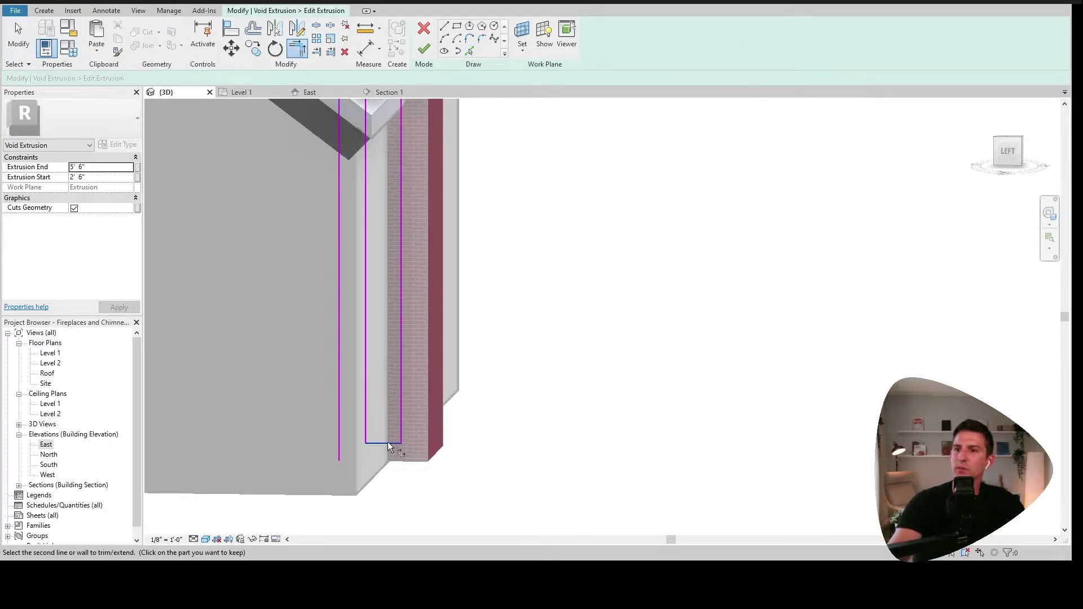
pyautogui.click(338, 425)
pyautogui.scroll(-3, 353, 428)
pyautogui.moveTo(395, 411); pyautogui.dragTo(373, 462, button='middle')
pyautogui.scroll(2, 351, 485)
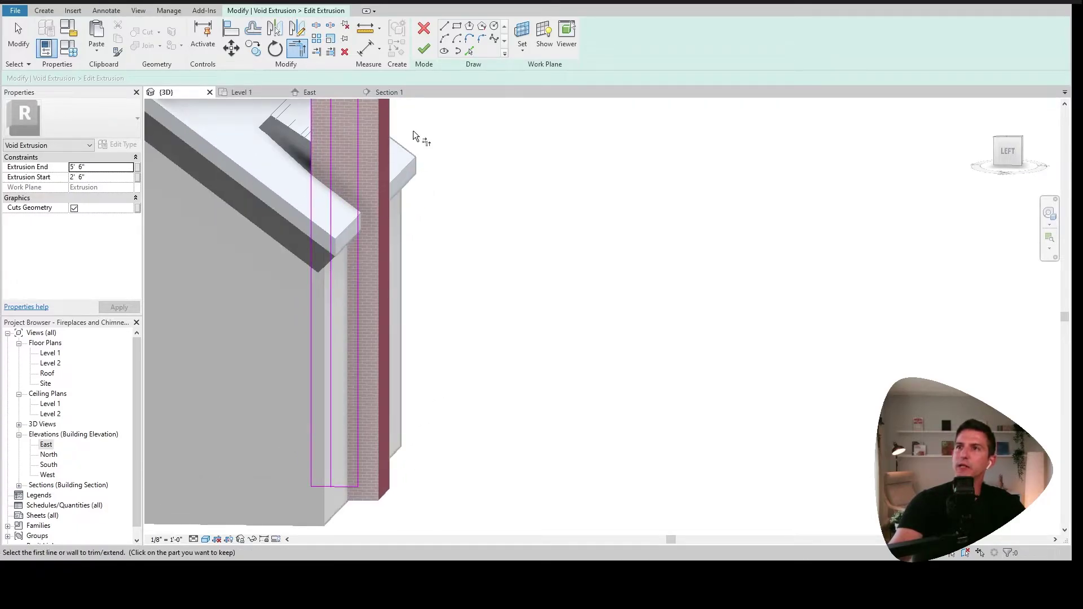
# Step: Split the outer vertical sketch line near its lower end and shorten the lower segment to about 3' 6"
pyautogui.click(318, 32)
pyautogui.click(311, 391)
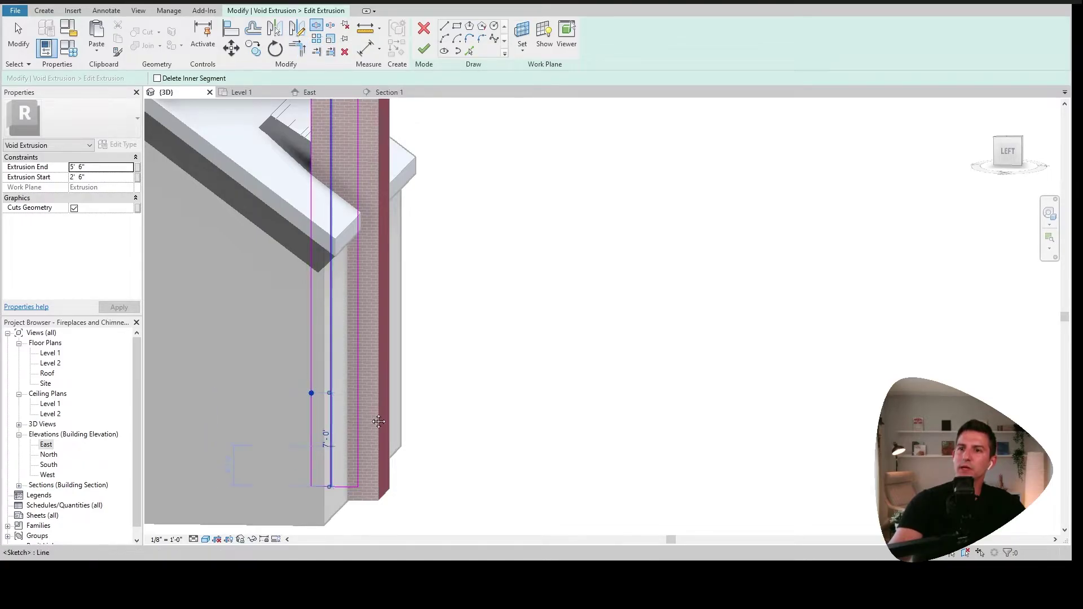
pyautogui.moveTo(332, 454); pyautogui.dragTo(386, 414, button='middle')
pyautogui.press('Escape')
pyautogui.scroll(2, 372, 389)
pyautogui.press('Escape')
pyautogui.click(361, 358)
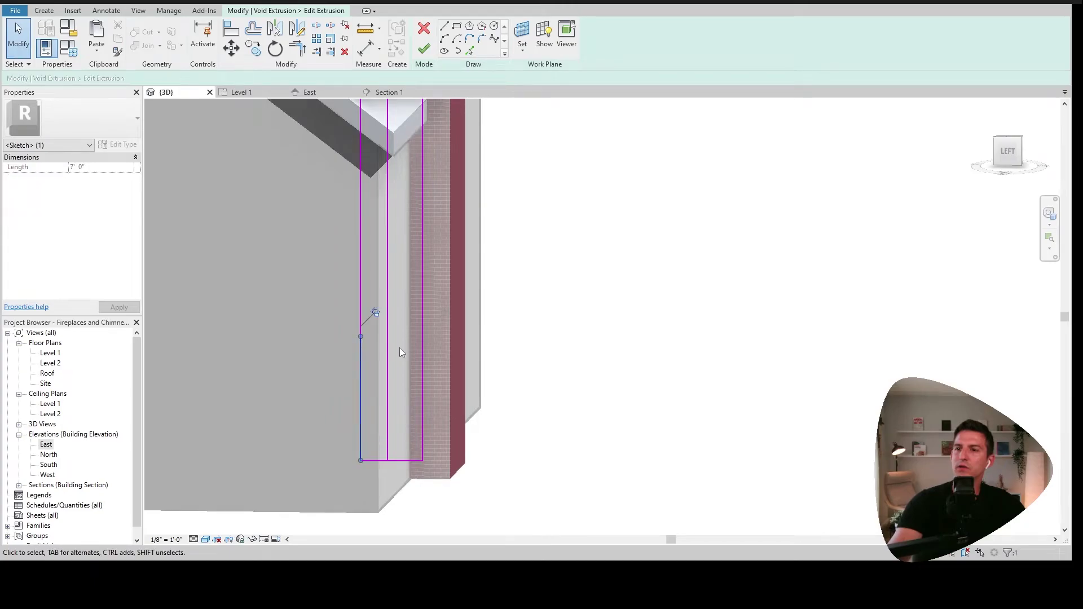
pyautogui.moveTo(360, 336); pyautogui.dragTo(360, 398)
# Step: Sketch a sloped line about 2' 7" long from the short segment's upper end to the inner vertical line
pyautogui.moveTo(380, 431); pyautogui.dragTo(309, 446, button='middle')
pyautogui.click(444, 28)
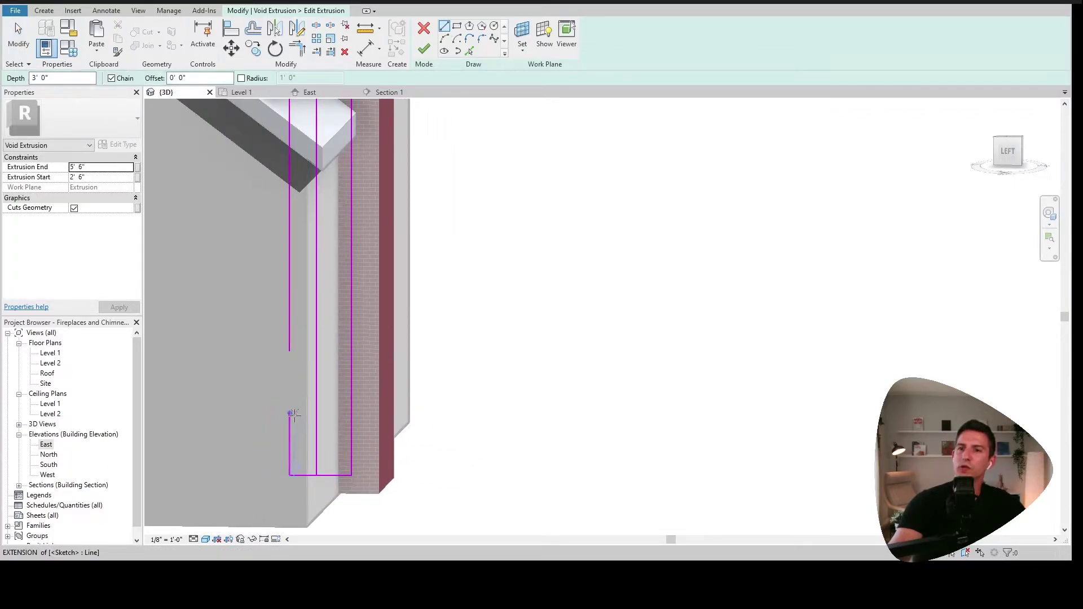
pyautogui.click(289, 413)
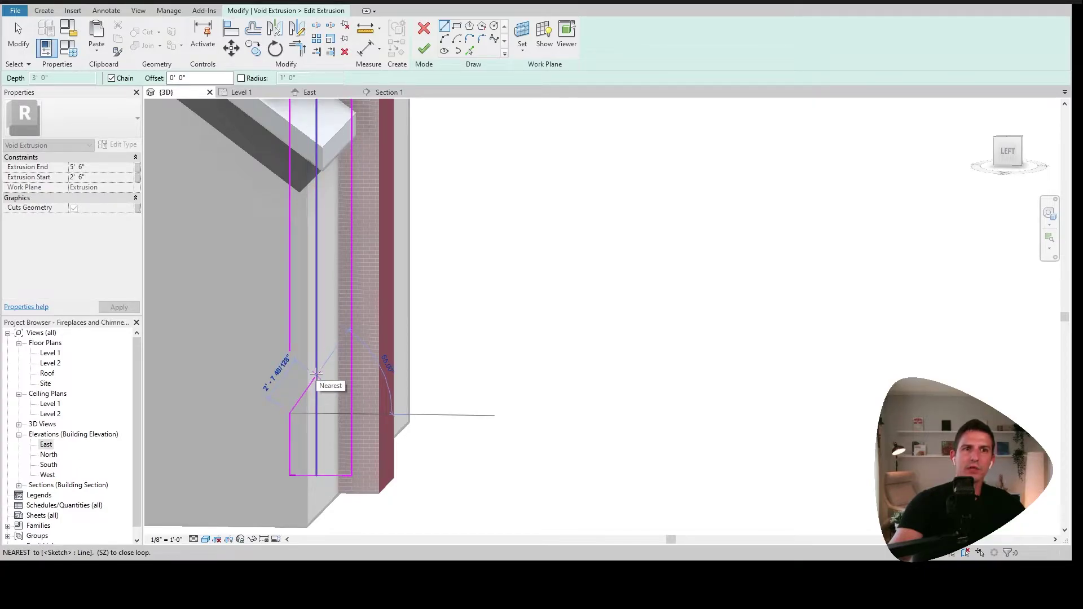
pyautogui.click(316, 374)
pyautogui.press('Escape')
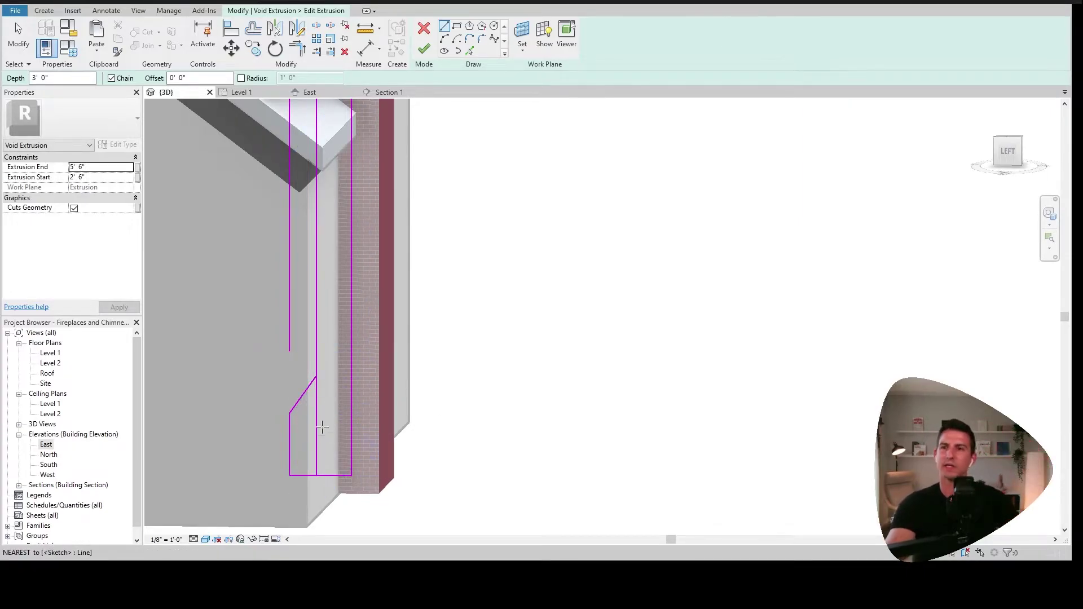
# Step: Sketch a ledge inward about 1' 1" from the flue's exterior-side line, sloping down about 1' 3" and dropping vertically to the bottom line
pyautogui.scroll(2, 318, 415)
pyautogui.moveTo(331, 404); pyautogui.dragTo(304, 369, button='middle')
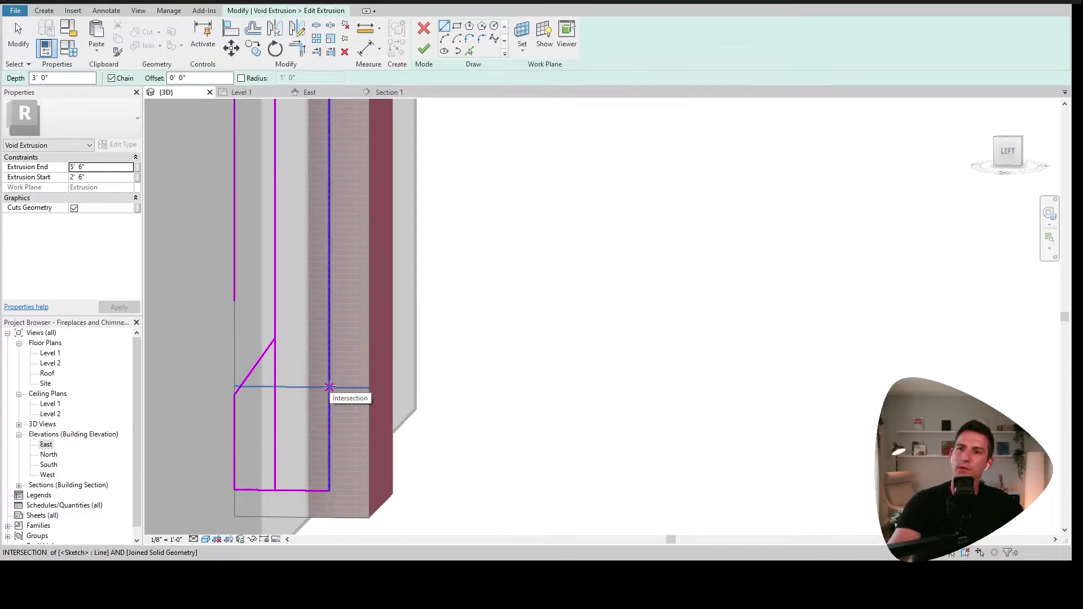
pyautogui.click(329, 386)
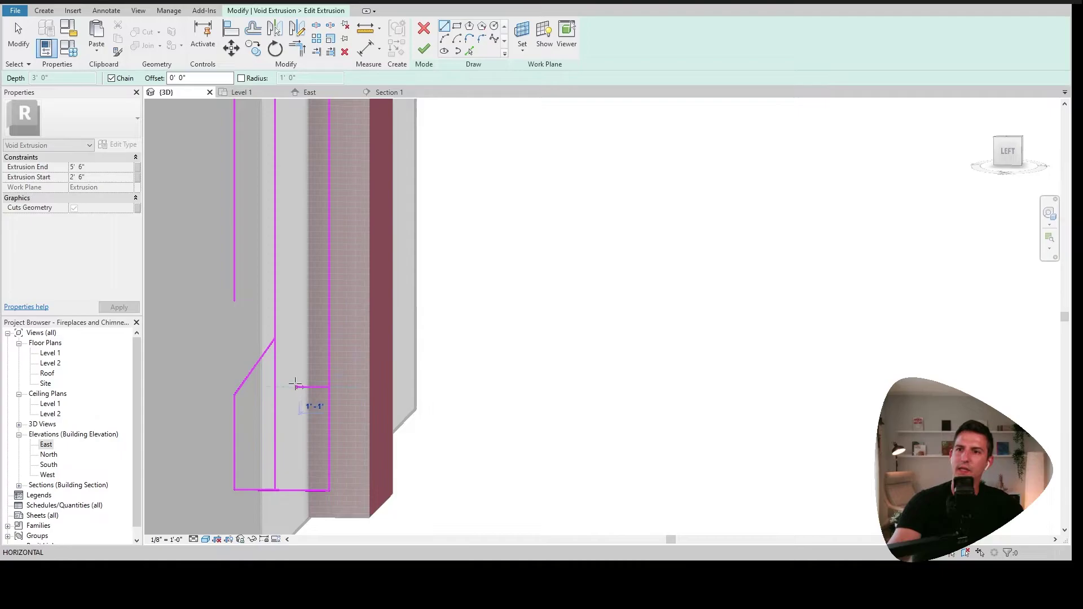
pyautogui.click(300, 387)
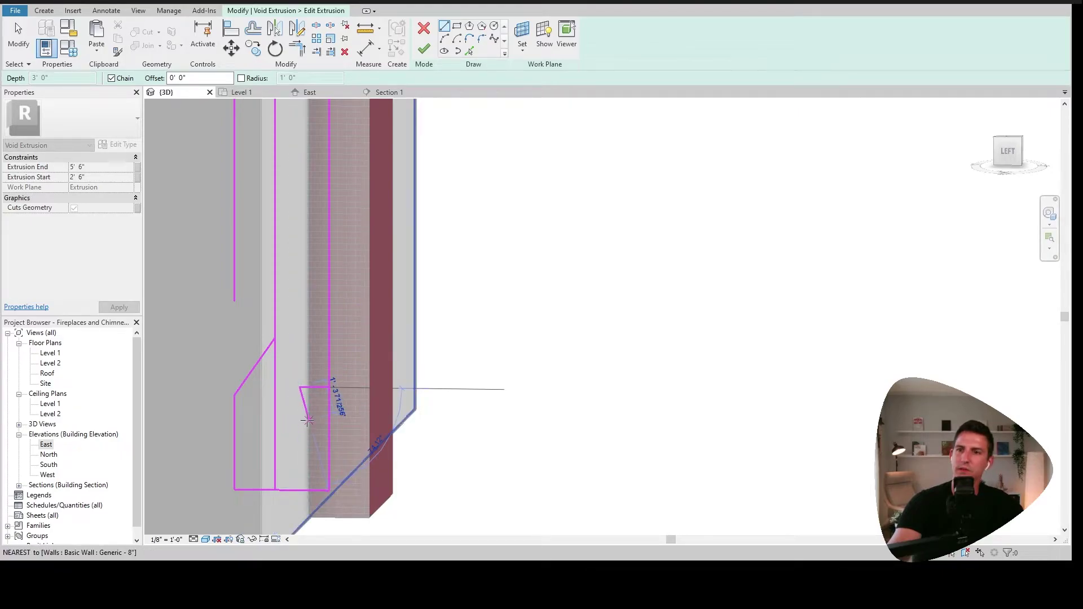
pyautogui.click(308, 420)
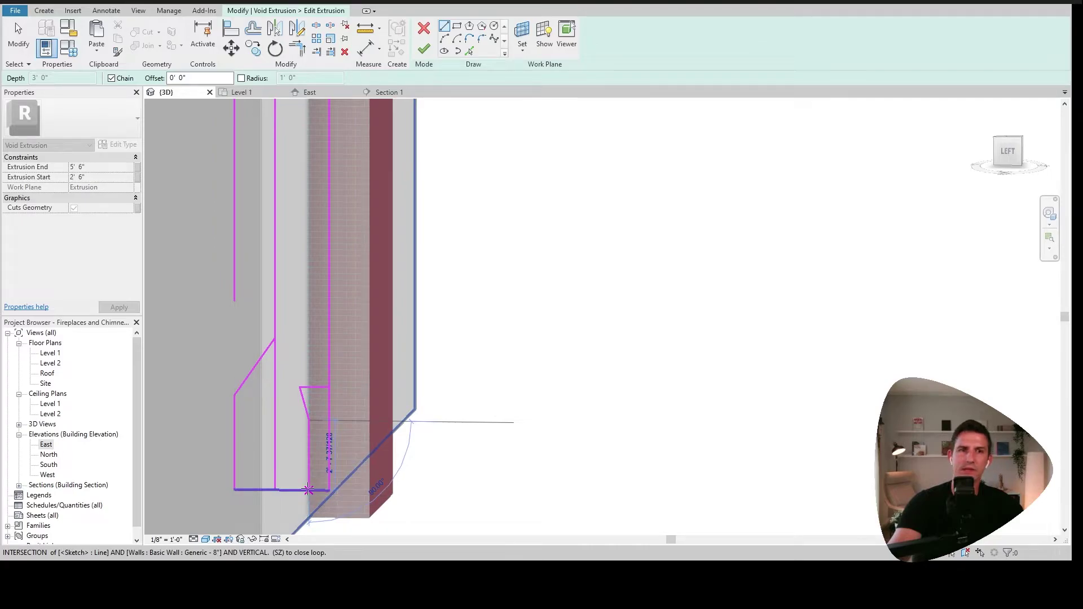
pyautogui.click(308, 490)
pyautogui.press('Escape')
pyautogui.moveTo(300, 444); pyautogui.dragTo(265, 435, button='middle')
pyautogui.press('Escape')
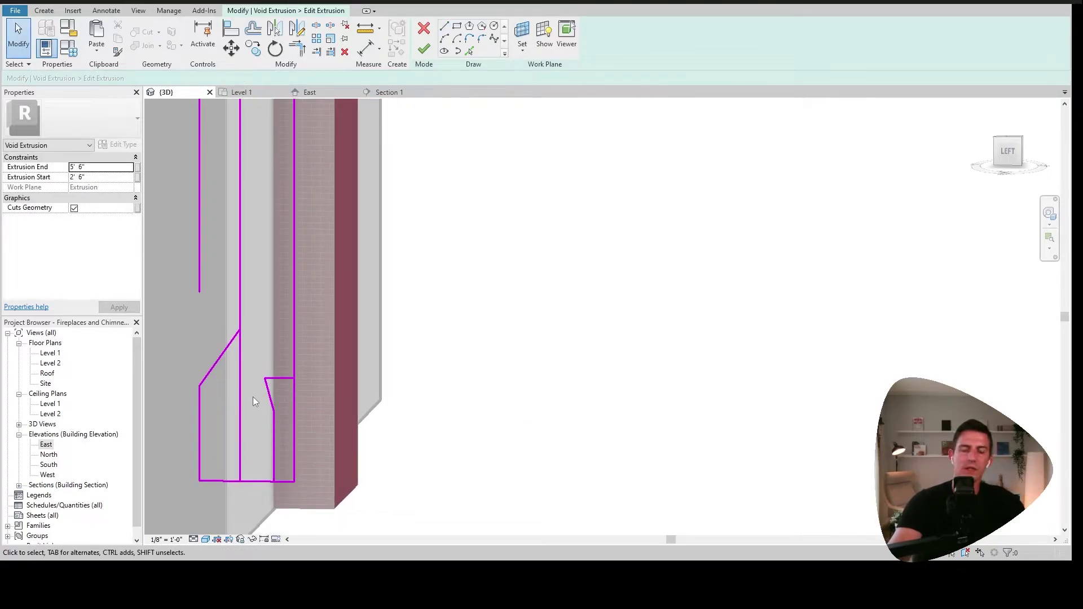
# Step: Trim the sloped line to the inner vertical line and the ledge line to the exterior-side vertical line, forming corners
pyautogui.press('t')
pyautogui.press('r')
pyautogui.moveTo(238, 328)
pyautogui.mouseDown(button='middle')
pyautogui.moveTo(249, 417)
pyautogui.moveTo(252, 408)
pyautogui.moveTo(238, 418)
pyautogui.mouseUp(button='middle')
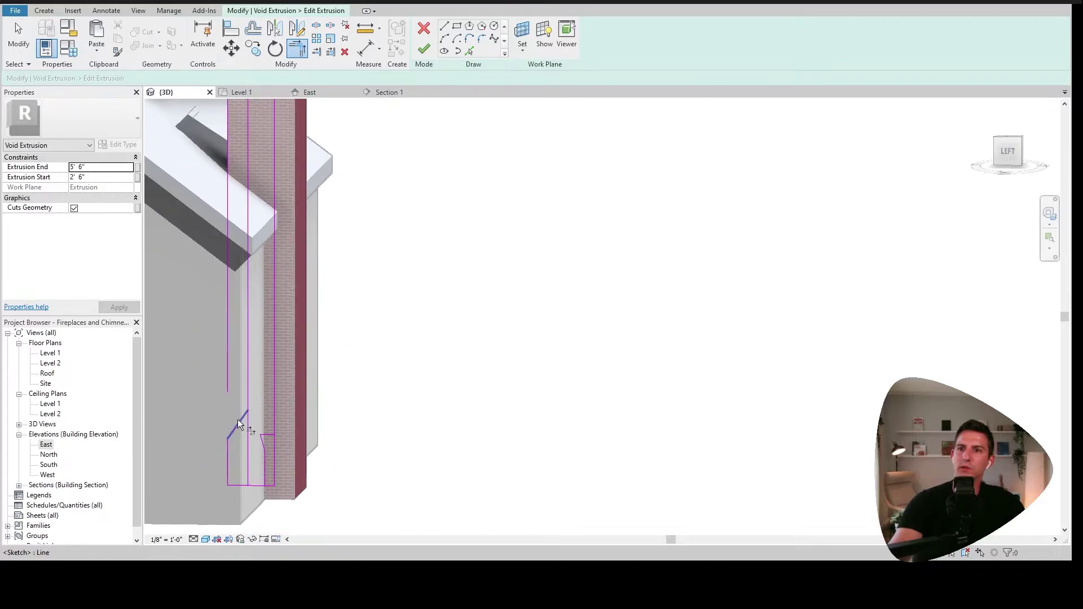
pyautogui.click(238, 419)
pyautogui.click(248, 396)
pyautogui.scroll(3, 272, 446)
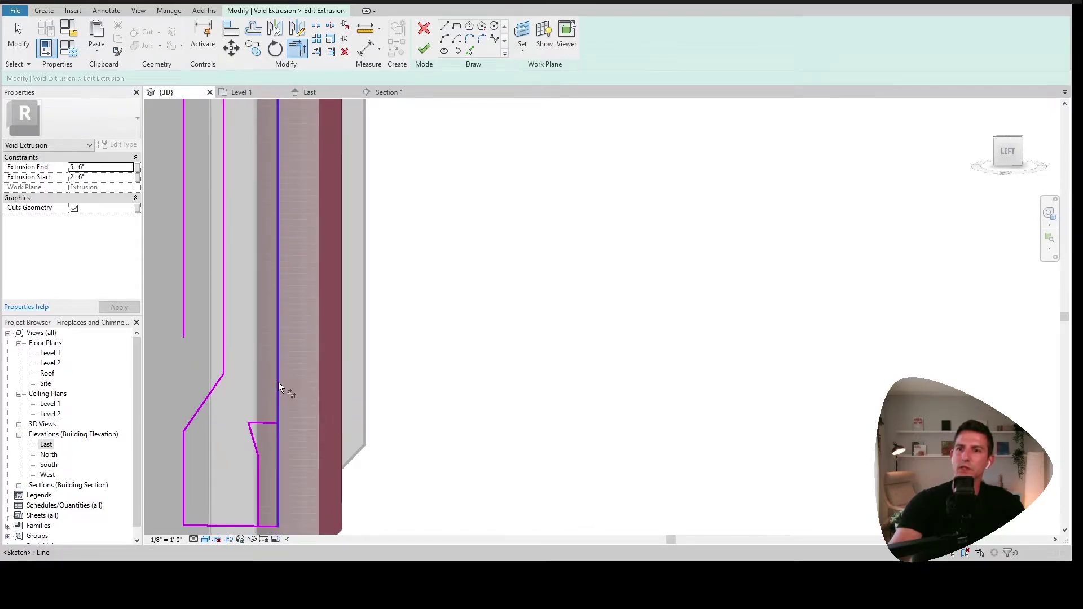
pyautogui.click(278, 381)
pyautogui.click(269, 422)
# Step: Delete the leftover upper segment of the split outer vertical line
pyautogui.moveTo(272, 428)
pyautogui.mouseDown(button='middle')
pyautogui.moveTo(284, 419)
pyautogui.moveTo(306, 474)
pyautogui.mouseUp(button='middle')
pyautogui.scroll(-2, 269, 443)
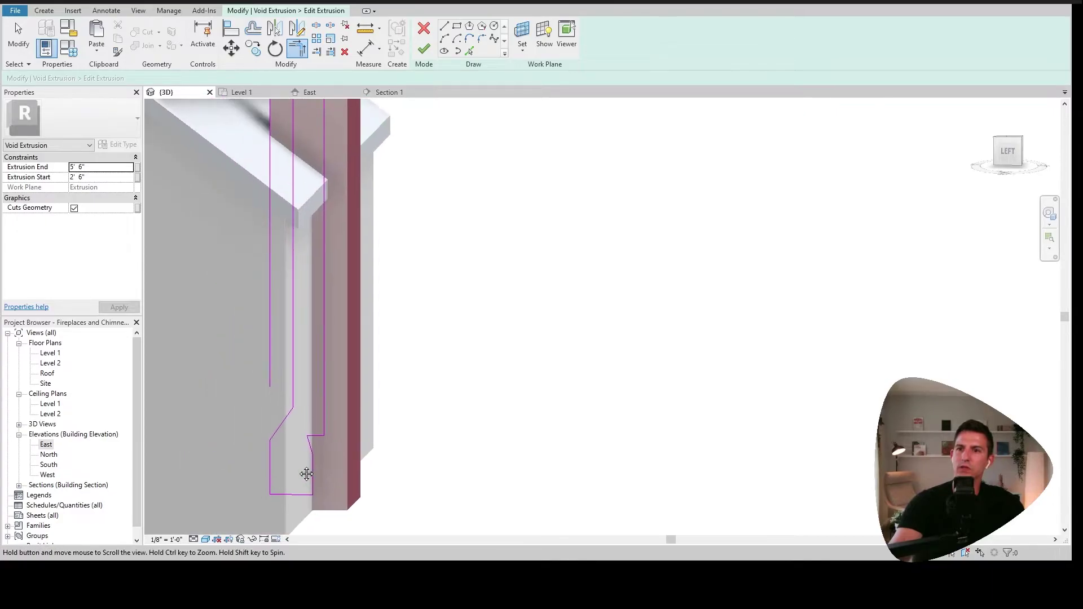
pyautogui.scroll(-1, 285, 370)
pyautogui.moveTo(285, 371); pyautogui.dragTo(283, 407, button='middle')
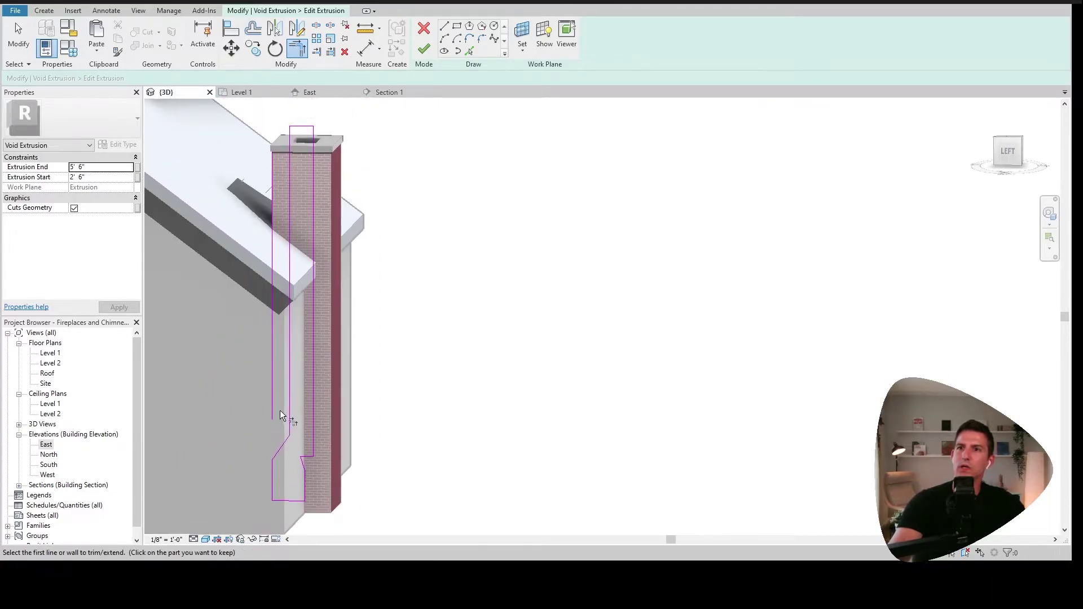
pyautogui.press('Escape')
pyautogui.click(271, 269)
pyautogui.press('Delete')
# Step: Move the short vertical line of the firebox outward to about 2' 1" from the flue's inner vertical line
pyautogui.scroll(-2, 269, 279)
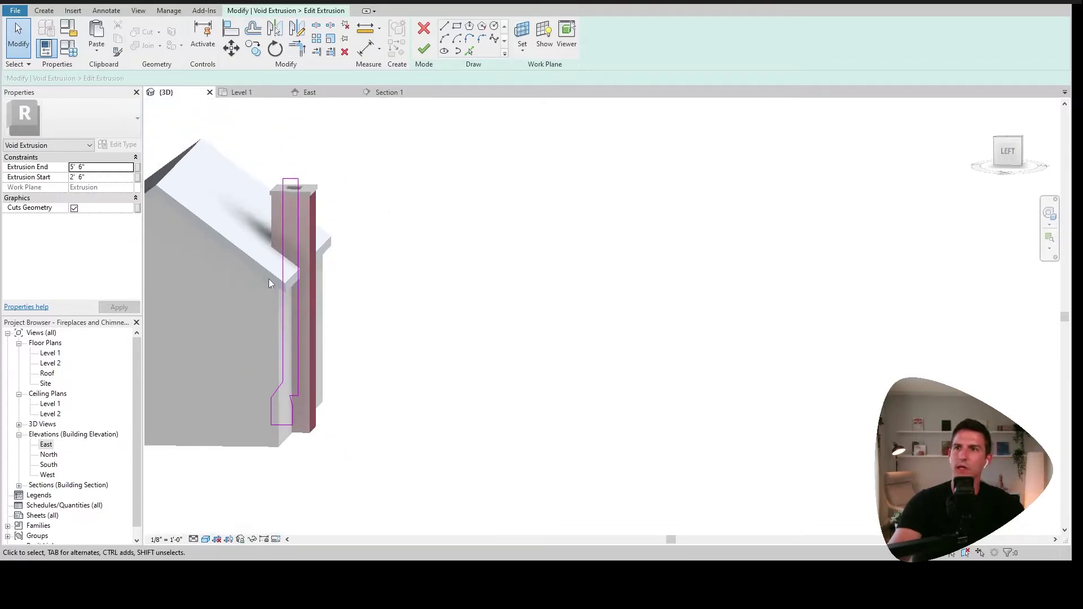
pyautogui.moveTo(275, 326); pyautogui.dragTo(277, 279, button='middle')
pyautogui.scroll(4, 289, 394)
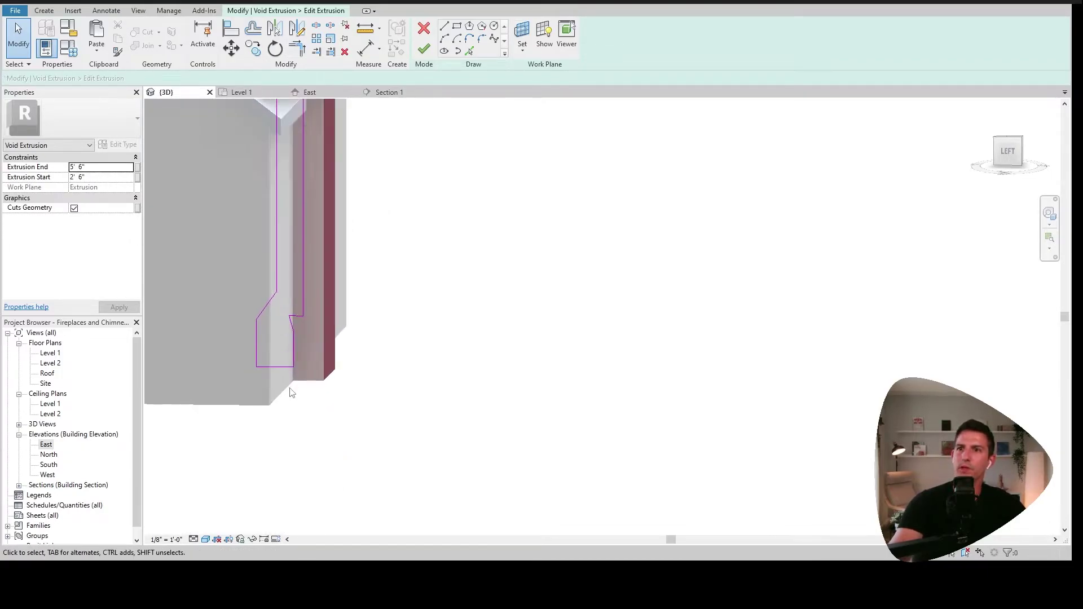
pyautogui.click(241, 320)
pyautogui.scroll(3, 240, 325)
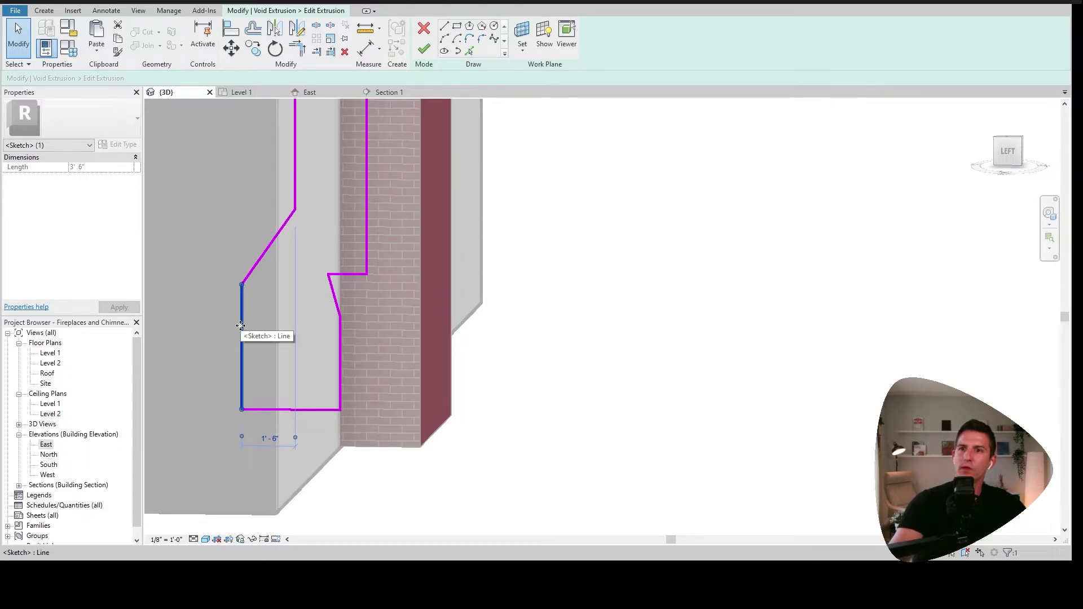
pyautogui.moveTo(241, 326); pyautogui.dragTo(221, 327)
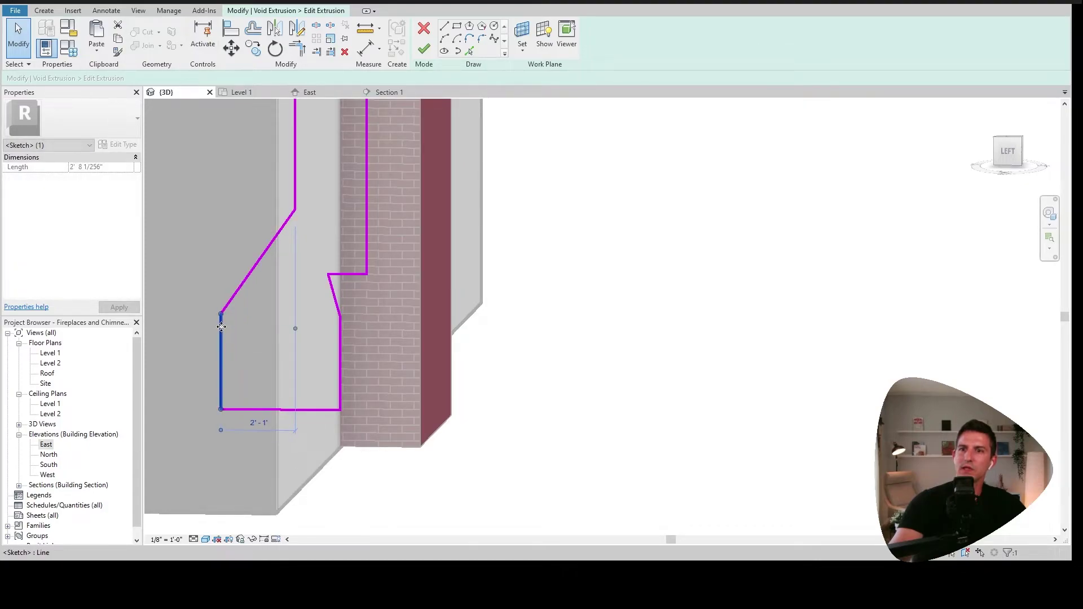
# Step: Finish the void extrusion sketch and deselect the void
pyautogui.scroll(-3, 221, 327)
pyautogui.keyDown('shift'); pyautogui.moveTo(288, 346); pyautogui.dragTo(243, 377, button='middle'); pyautogui.keyUp('shift')
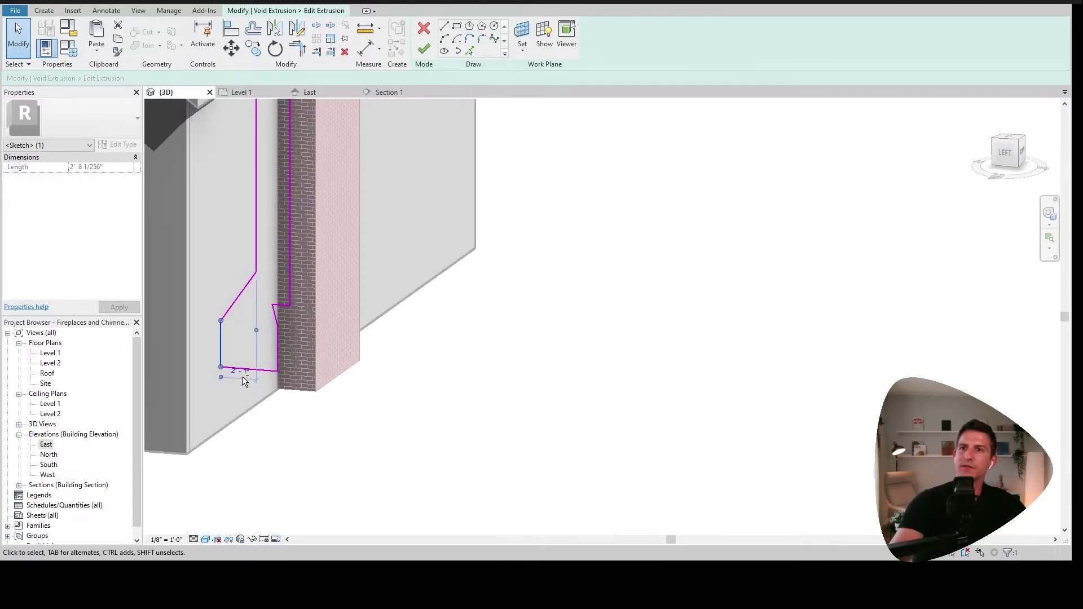
pyautogui.scroll(-3, 253, 318)
pyautogui.moveTo(257, 320); pyautogui.dragTo(254, 367, button='middle')
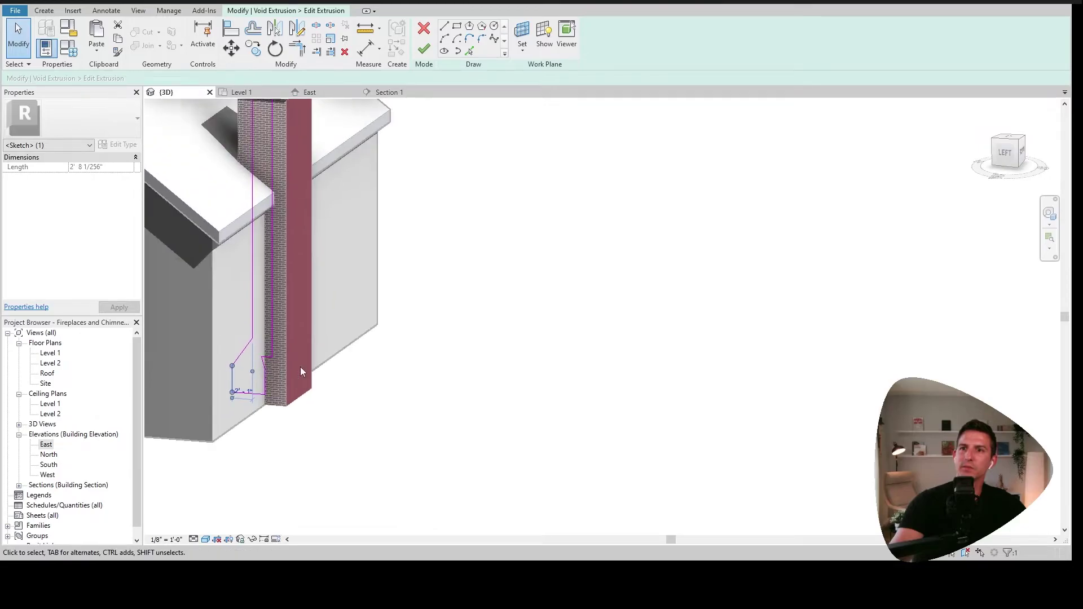
pyautogui.click(424, 50)
pyautogui.scroll(-4, 411, 392)
pyautogui.keyDown('shift'); pyautogui.moveTo(406, 382); pyautogui.dragTo(382, 395, button='middle'); pyautogui.keyUp('shift')
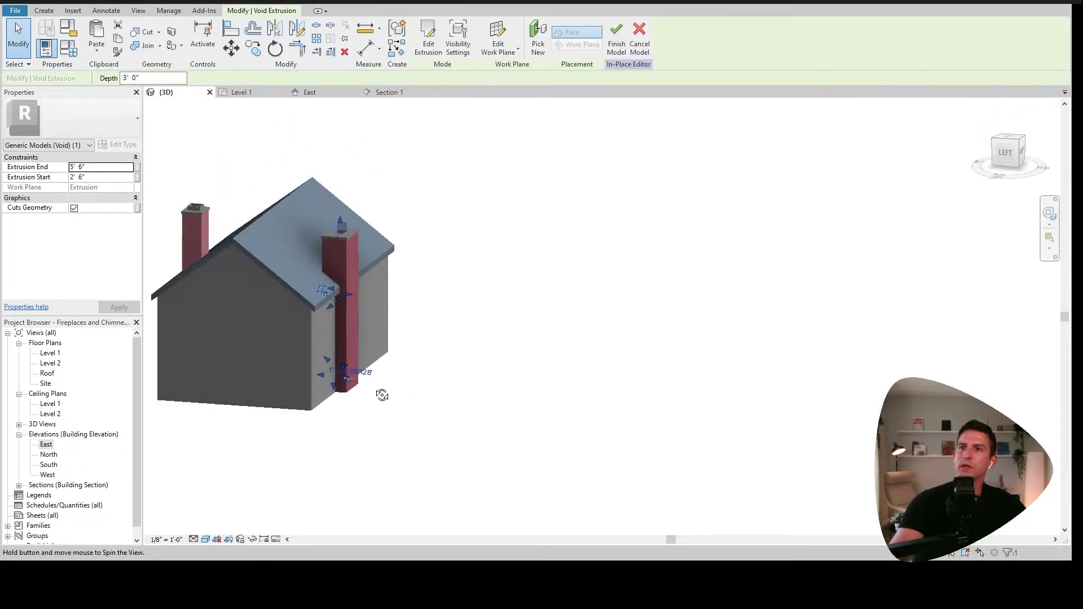
pyautogui.click(460, 383)
pyautogui.keyDown('shift'); pyautogui.moveTo(460, 382); pyautogui.dragTo(366, 316, button='middle'); pyautogui.keyUp('shift')
# Step: Open the Level 1 floor plan and finish the in-place chimney model
pyautogui.click(243, 93)
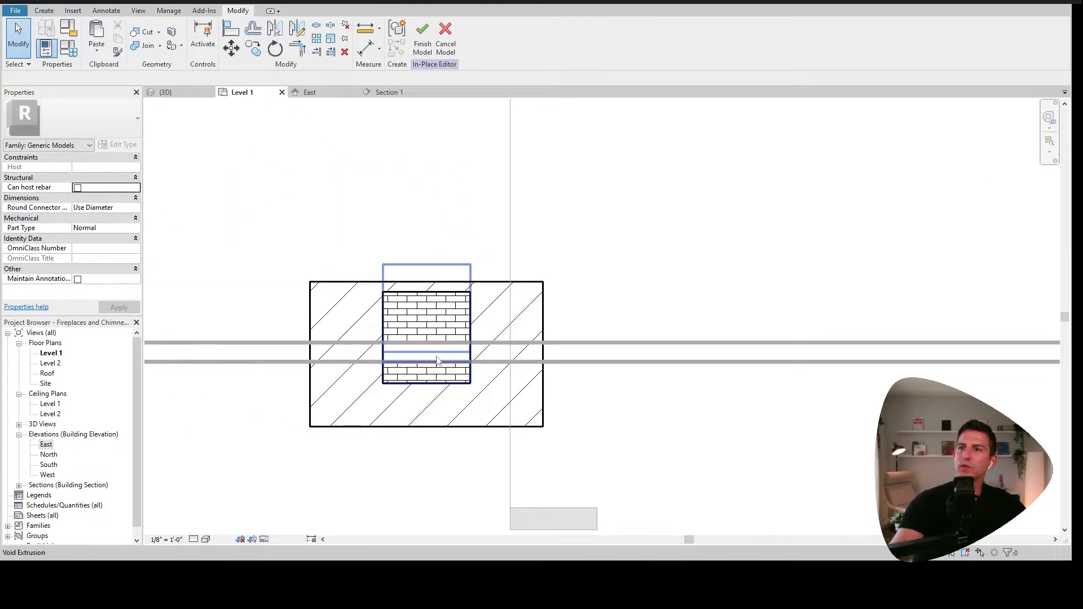
pyautogui.scroll(-6, 437, 360)
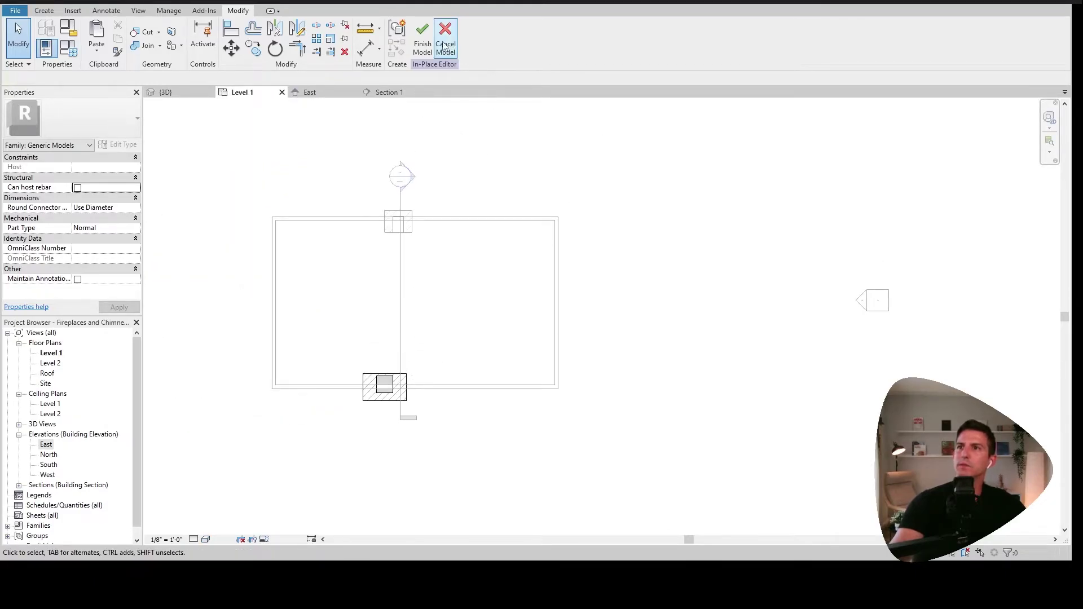
pyautogui.click(423, 44)
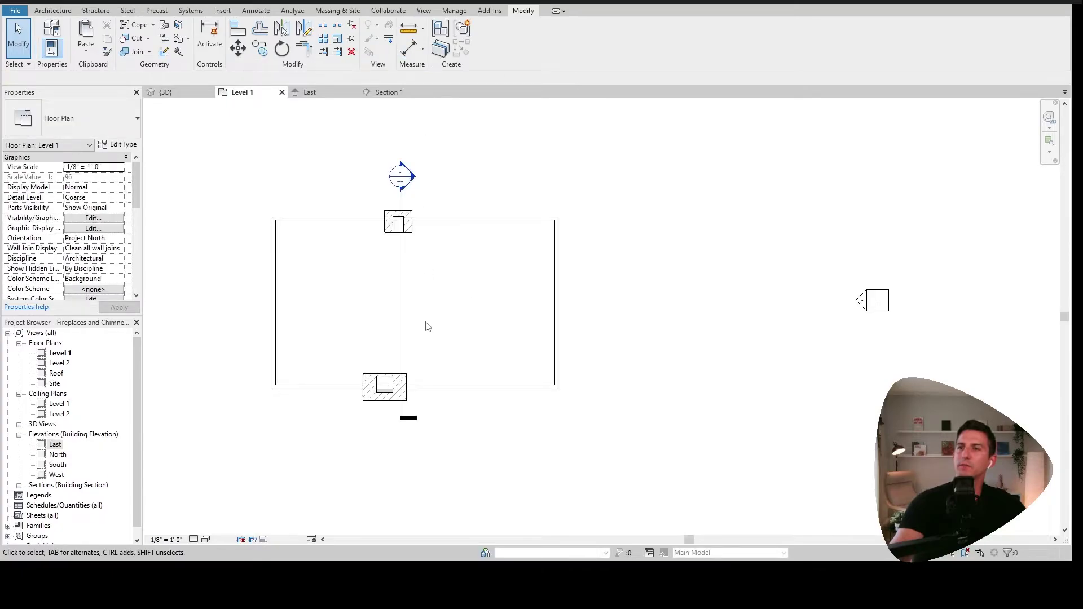
# Step: Delete the existing section line and its Section 1 view
pyautogui.click(400, 274)
pyautogui.press('Delete')
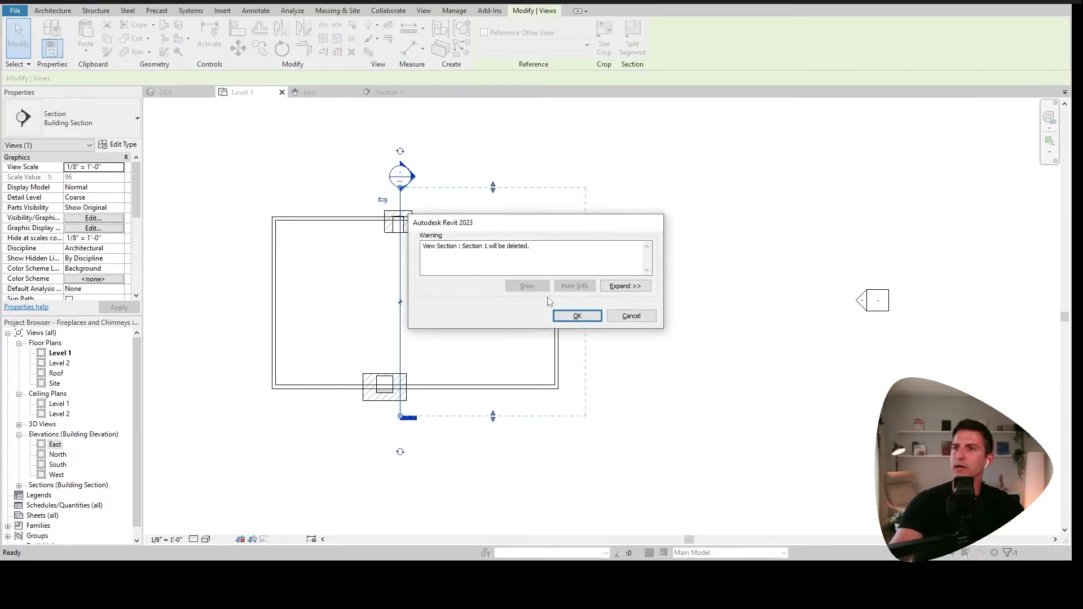
pyautogui.click(574, 316)
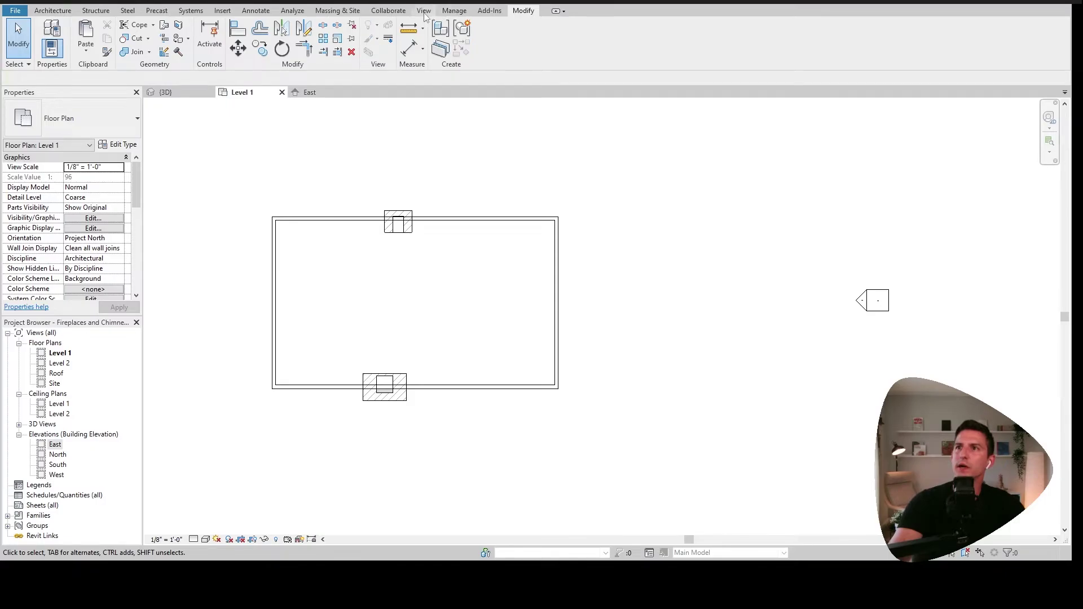
# Step: Place a new building section vertically through the wider chimney, from inside the house to beyond the exterior wall
pyautogui.click(423, 10)
pyautogui.click(380, 35)
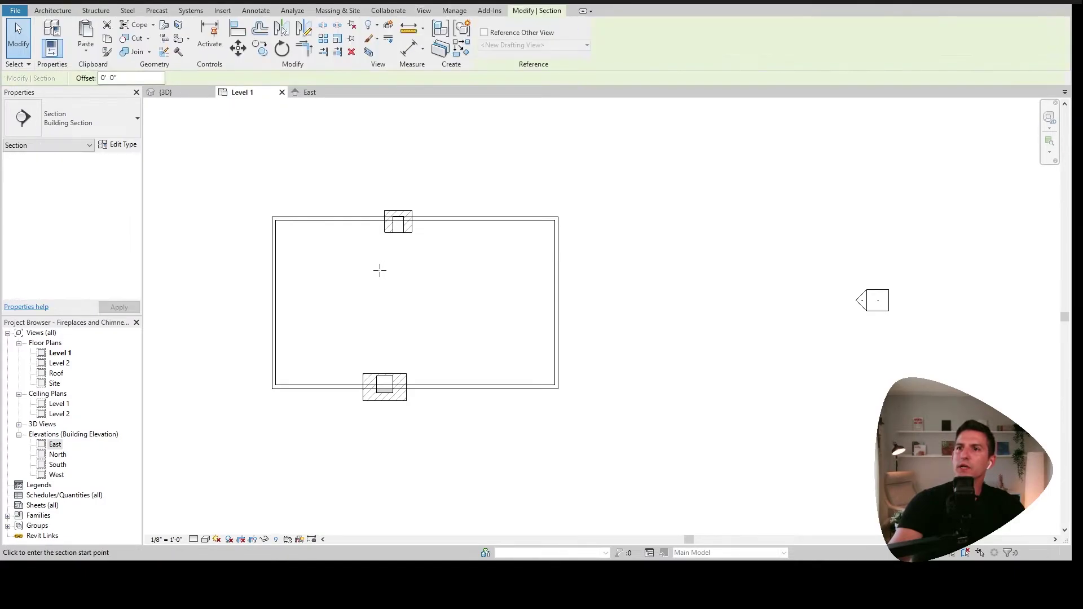
pyautogui.click(382, 341)
pyautogui.click(382, 430)
pyautogui.scroll(1, 390, 430)
pyautogui.scroll(-1, 390, 431)
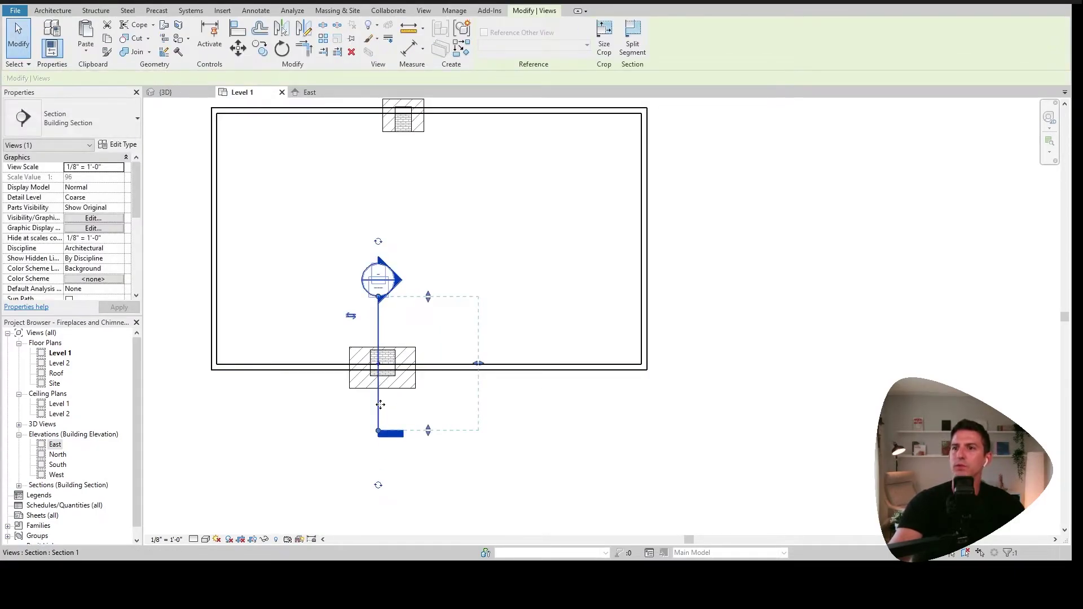
# Step: Open the new section view and examine the flue and firebox cut through the chimney from cap to base
pyautogui.rightClick(378, 470)
pyautogui.click(433, 159)
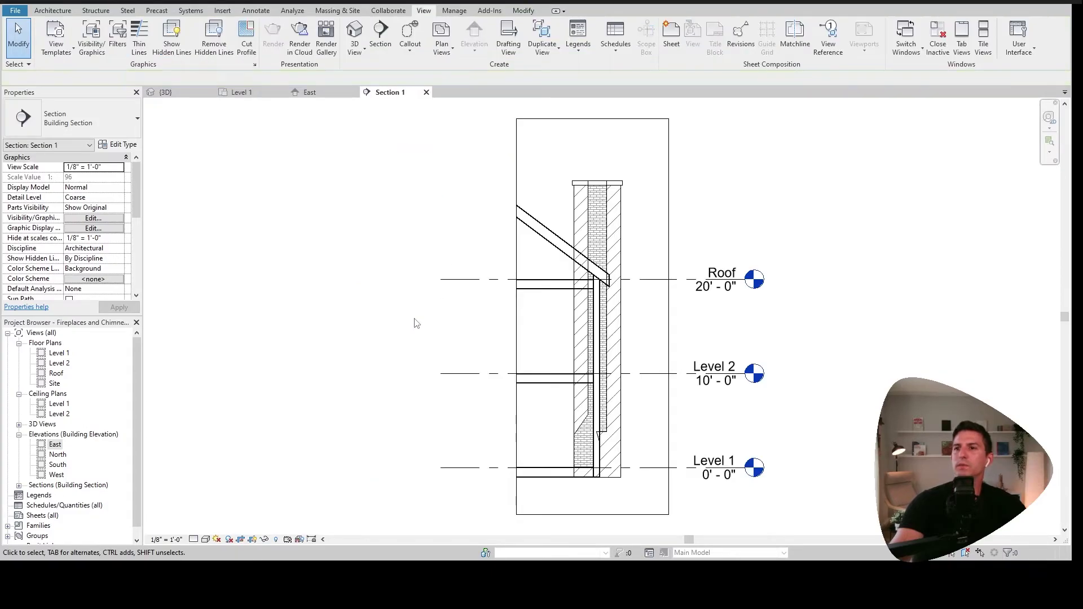
pyautogui.scroll(3, 391, 418)
pyautogui.scroll(1, 392, 418)
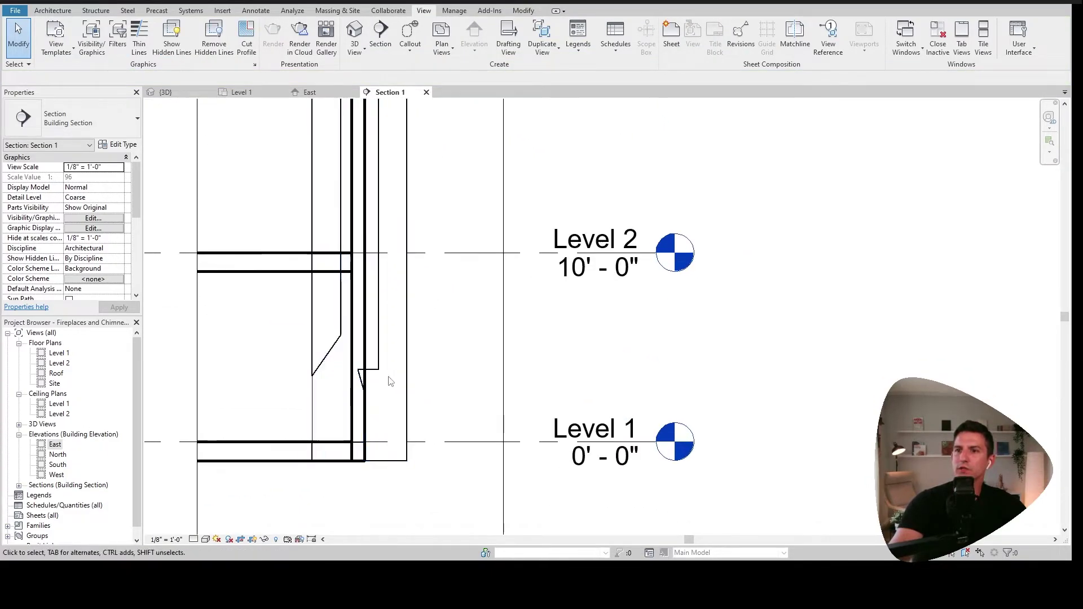
pyautogui.scroll(-3, 332, 450)
pyautogui.moveTo(332, 450); pyautogui.dragTo(350, 463, button='middle')
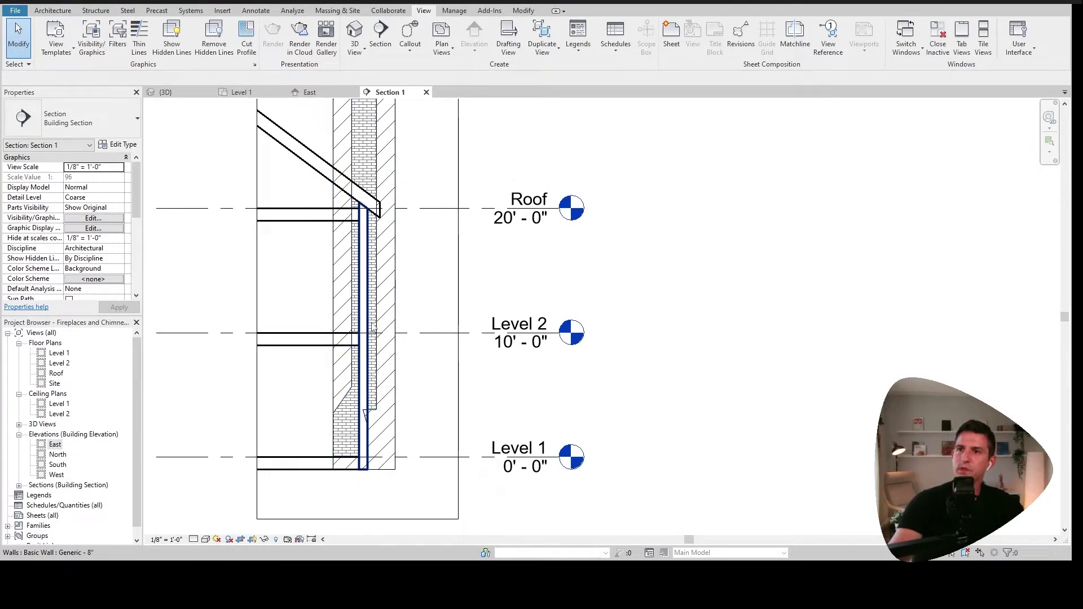
pyautogui.moveTo(401, 234); pyautogui.dragTo(409, 341, button='middle')
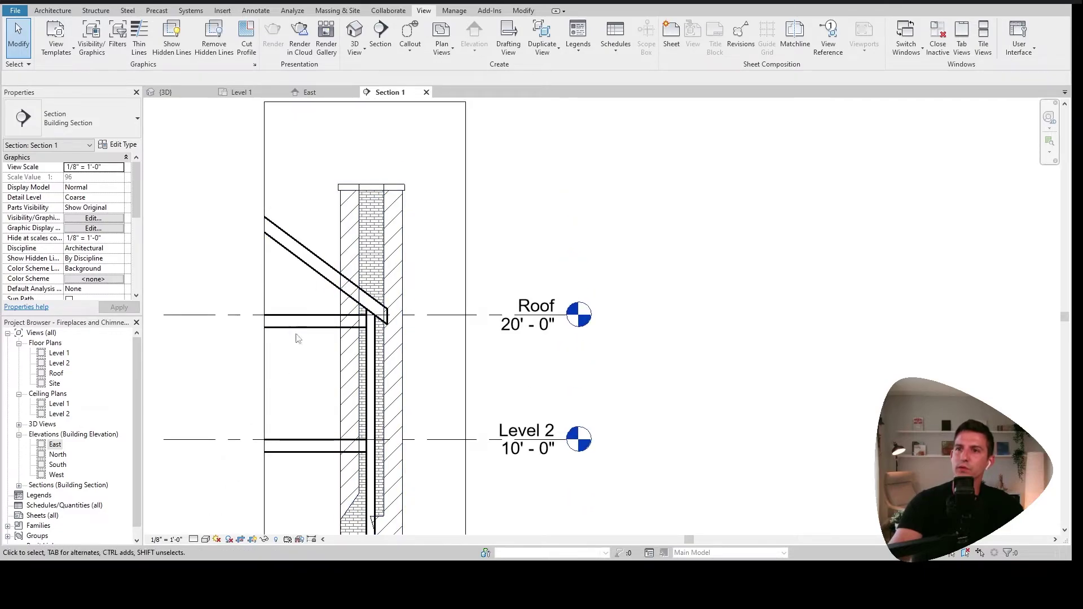
pyautogui.moveTo(346, 380); pyautogui.dragTo(378, 330, button='middle')
pyautogui.scroll(-3, 412, 258)
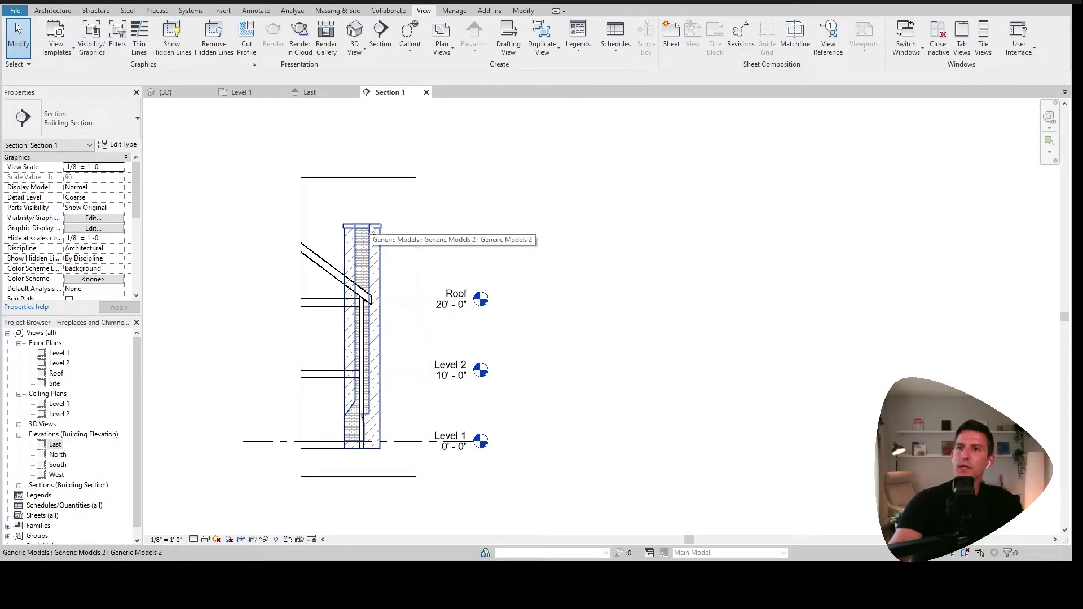
# Step: Examine the flue openings in both chimney caps and the wider chimney's intersection with the roof in the 3D view
pyautogui.click(165, 92)
pyautogui.scroll(3, 316, 254)
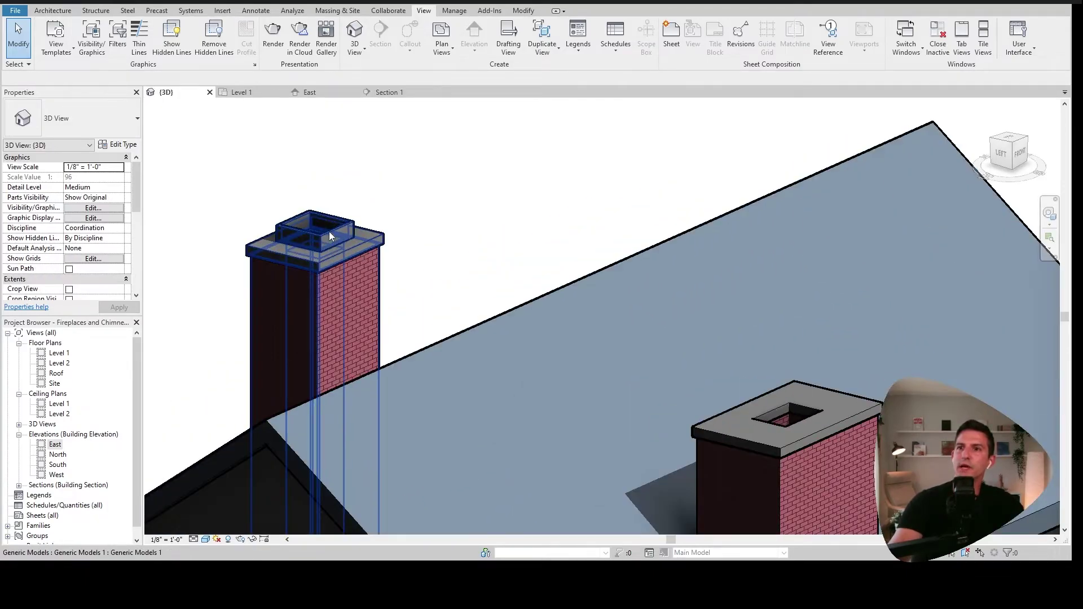
pyautogui.click(339, 316)
pyautogui.keyDown('shift'); pyautogui.moveTo(458, 243); pyautogui.dragTo(316, 294, button='middle'); pyautogui.keyUp('shift')
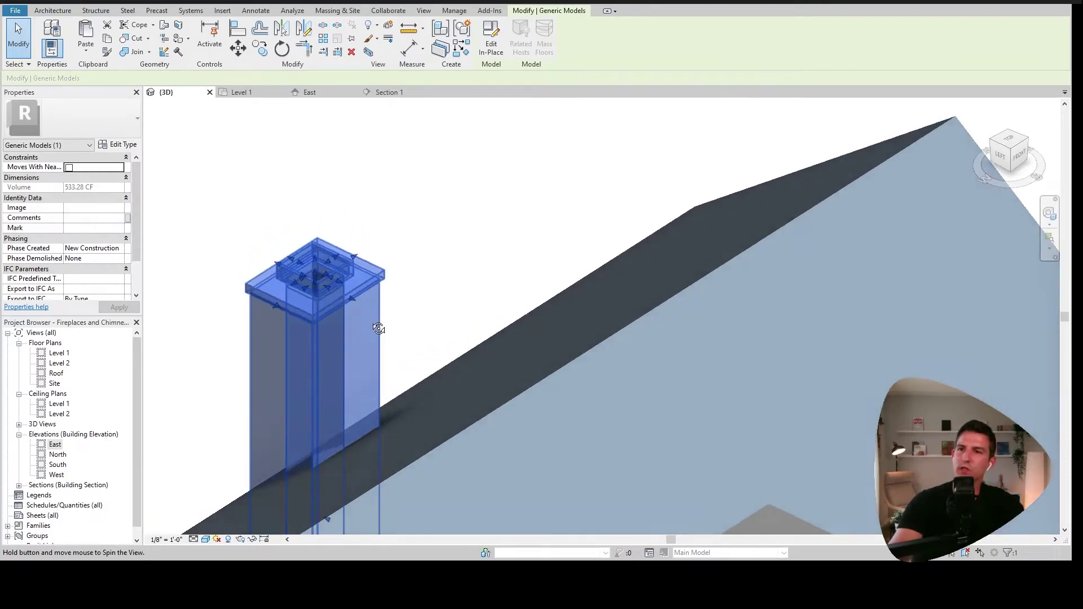
pyautogui.scroll(3, 314, 303)
pyautogui.click(642, 322)
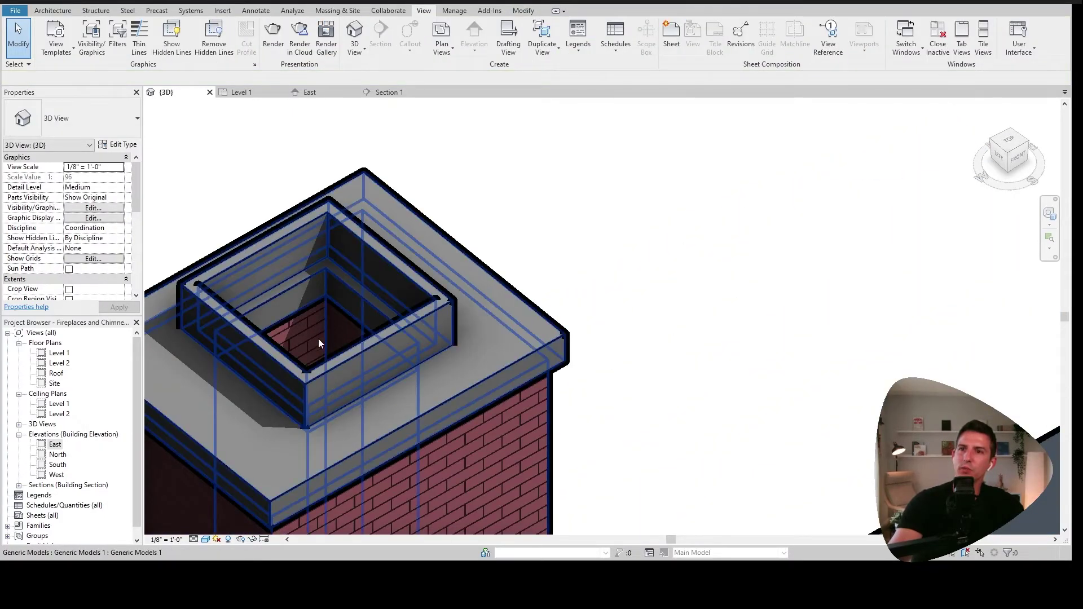
pyautogui.scroll(-6, 356, 345)
pyautogui.scroll(-5, 360, 342)
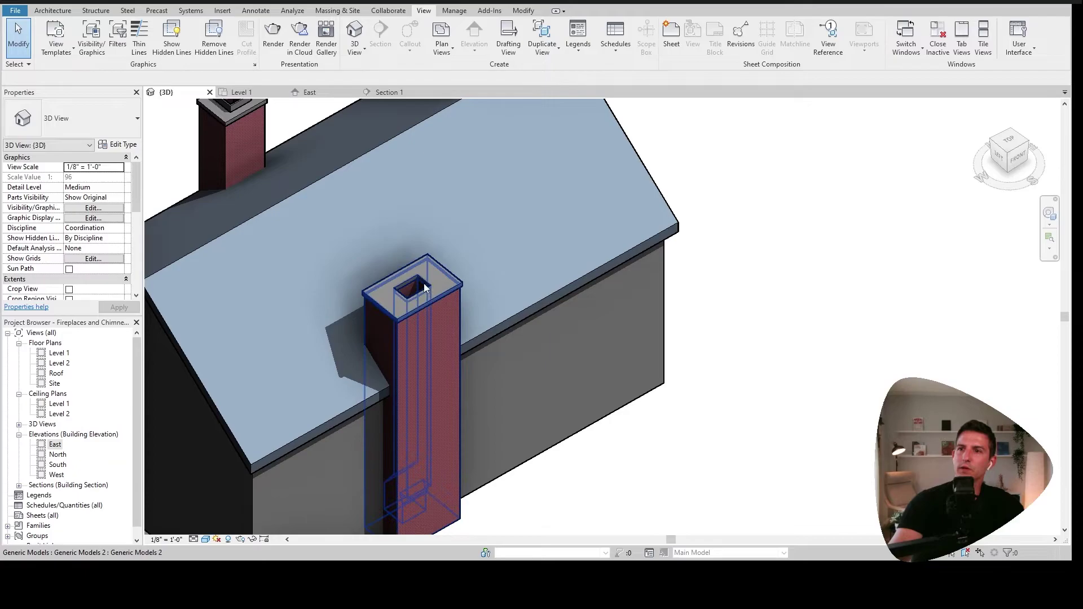
pyautogui.keyDown('shift'); pyautogui.moveTo(424, 283); pyautogui.dragTo(449, 340, button='middle'); pyautogui.keyUp('shift')
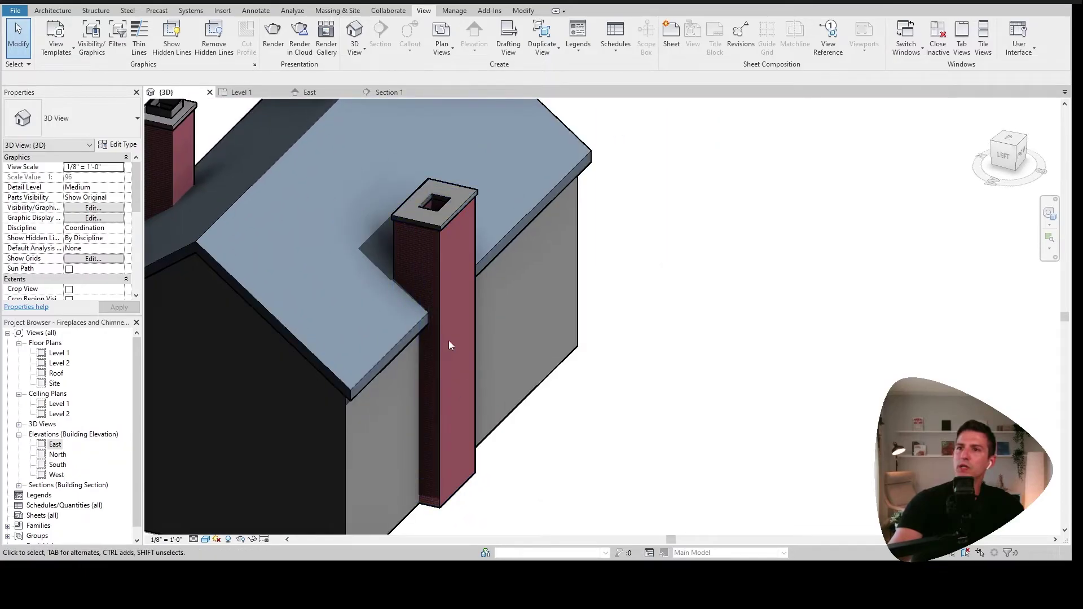
pyautogui.click(407, 333)
pyautogui.press('Escape')
# Step: Start a vertical opening in the roof and trace three sides of the wider chimney as its boundary
pyautogui.moveTo(547, 331); pyautogui.dragTo(471, 344, button='middle')
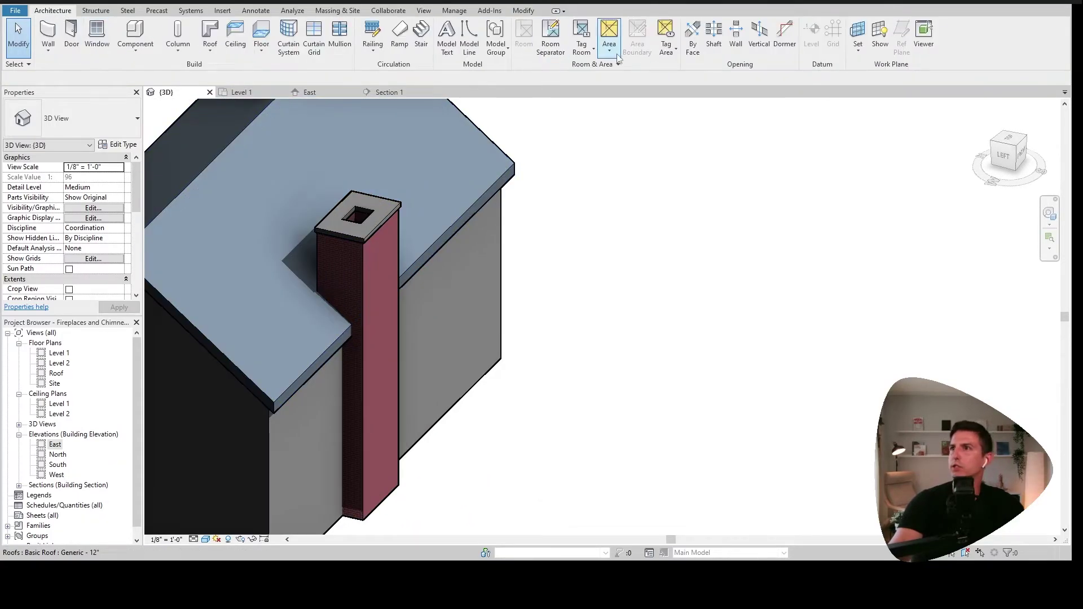
pyautogui.click(761, 41)
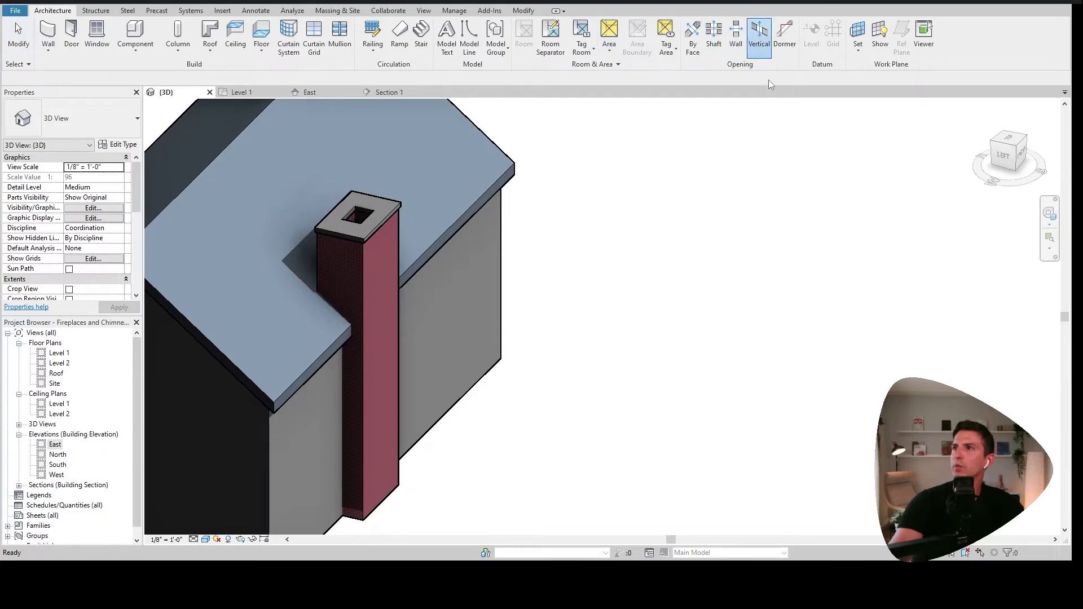
pyautogui.click(347, 327)
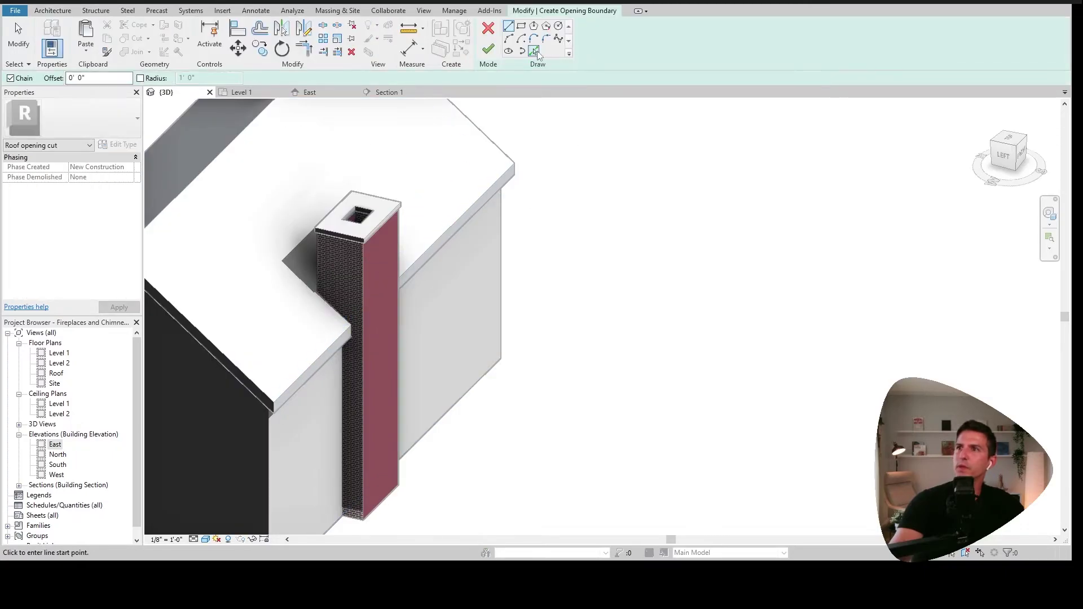
pyautogui.click(534, 52)
pyautogui.moveTo(330, 279)
pyautogui.keyDown('shift'); pyautogui.mouseDown(button='middle')
pyautogui.moveTo(457, 322)
pyautogui.moveTo(284, 268)
pyautogui.moveTo(294, 300)
pyautogui.moveTo(271, 332)
pyautogui.mouseUp(button='middle'); pyautogui.keyUp('shift')
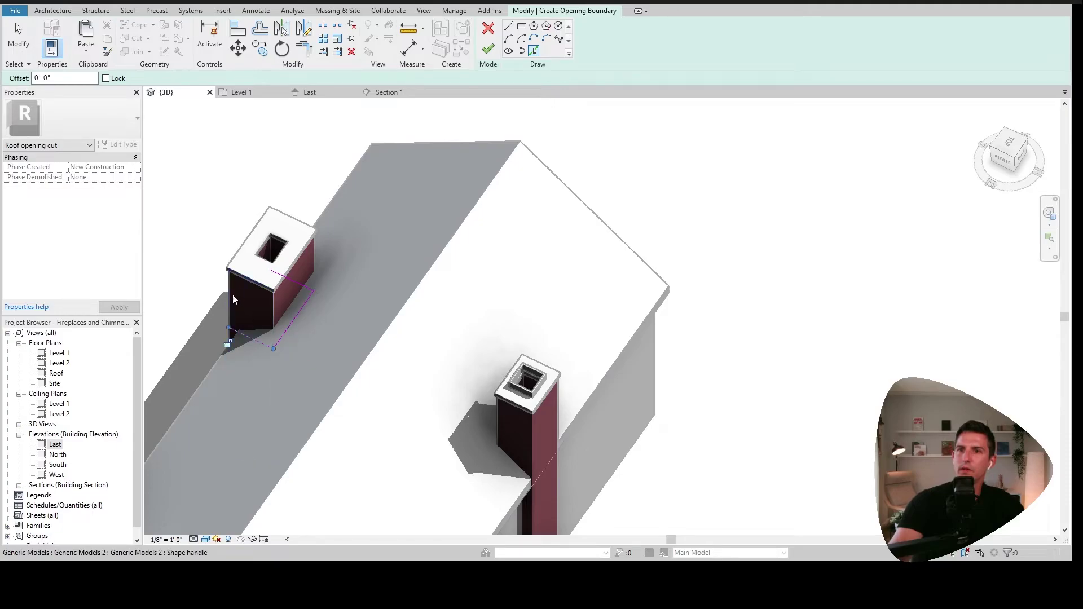
pyautogui.keyDown('shift'); pyautogui.moveTo(235, 299); pyautogui.dragTo(480, 342, button='middle'); pyautogui.keyUp('shift')
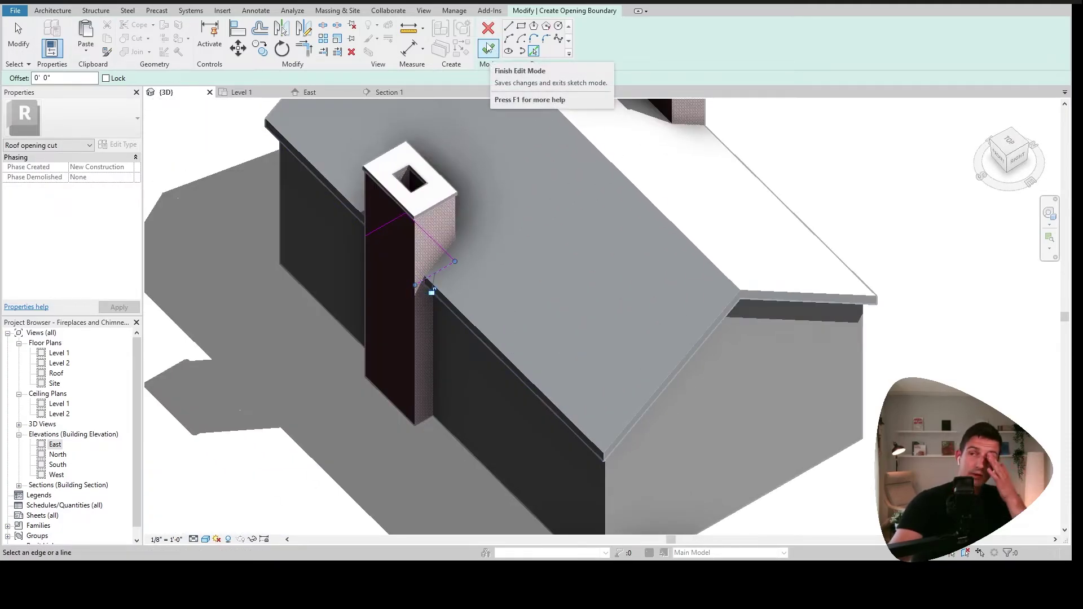
pyautogui.click(488, 49)
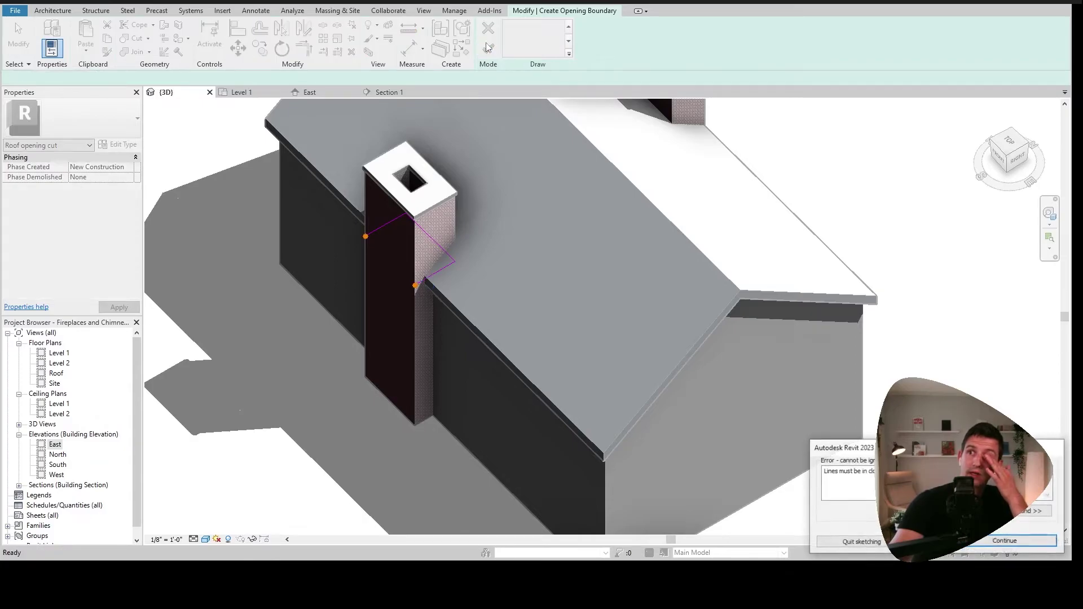
pyautogui.click(1005, 540)
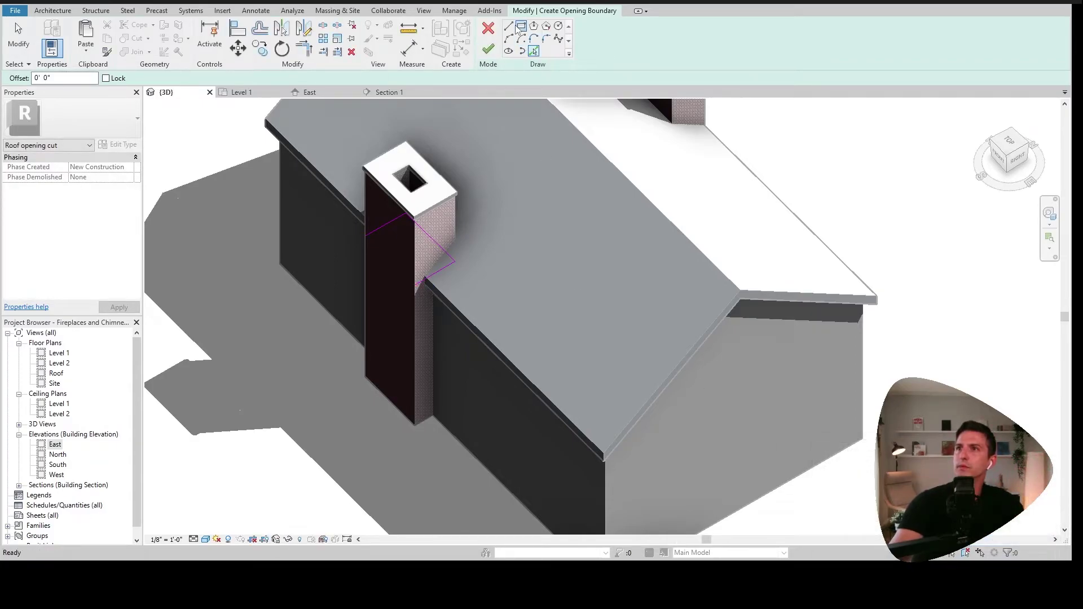
# Step: Close the opening boundary with a straight line along the chimney's outer face and finish the roof cut
pyautogui.click(508, 26)
pyautogui.click(367, 231)
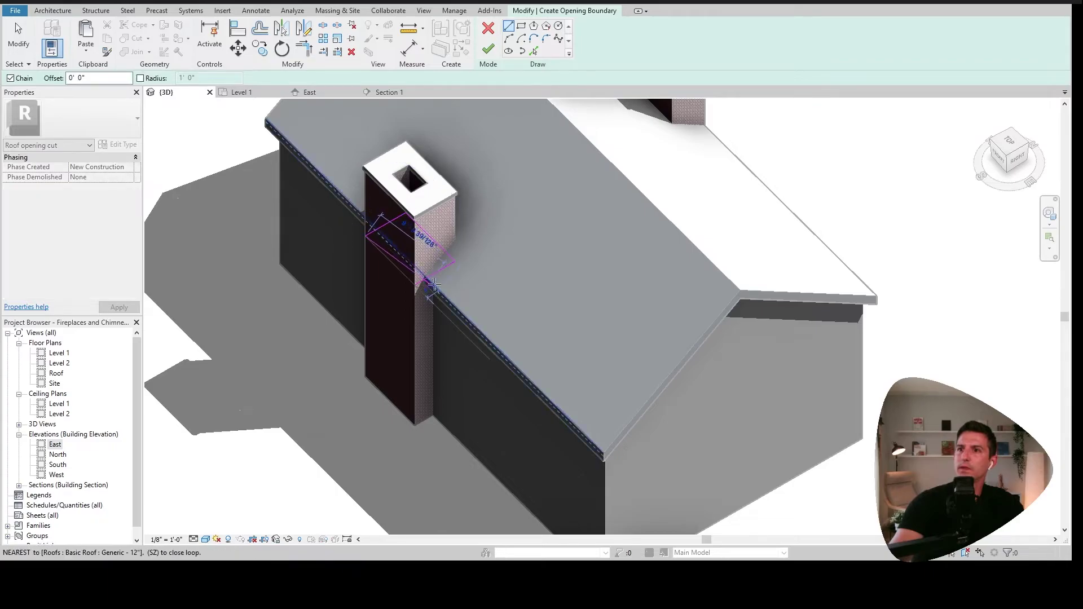
pyautogui.click(420, 281)
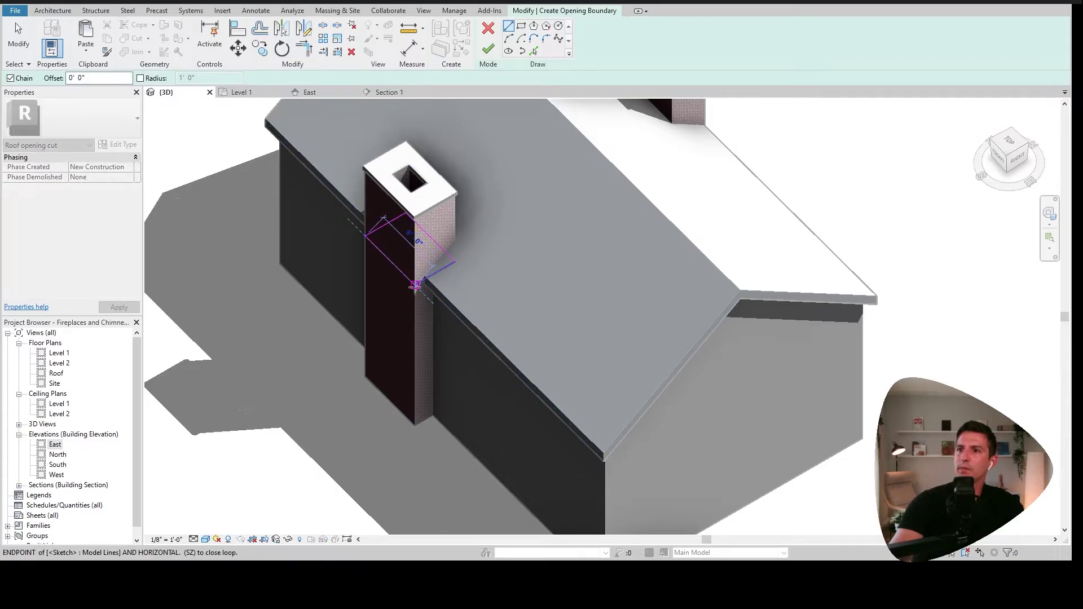
pyautogui.click(489, 49)
pyautogui.press('Escape')
pyautogui.moveTo(517, 260)
pyautogui.keyDown('shift'); pyautogui.mouseDown(button='middle')
pyautogui.moveTo(464, 278)
pyautogui.moveTo(395, 80)
pyautogui.mouseUp(button='middle'); pyautogui.keyUp('shift')
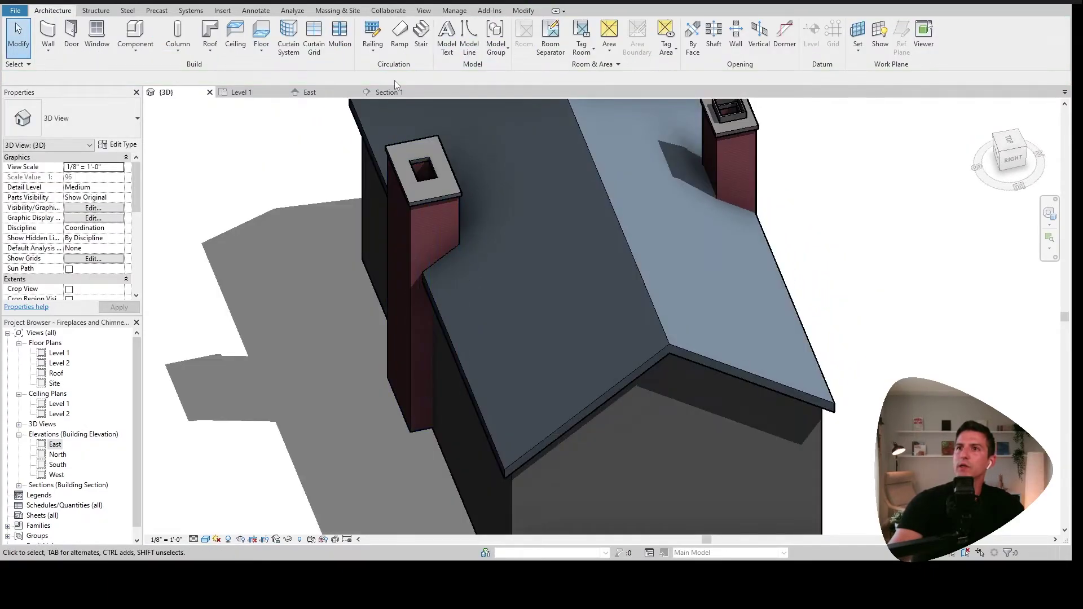
# Step: Check the roof cut around the wider chimney in Section 1 and in the 3D view
pyautogui.click(388, 92)
pyautogui.scroll(4, 340, 247)
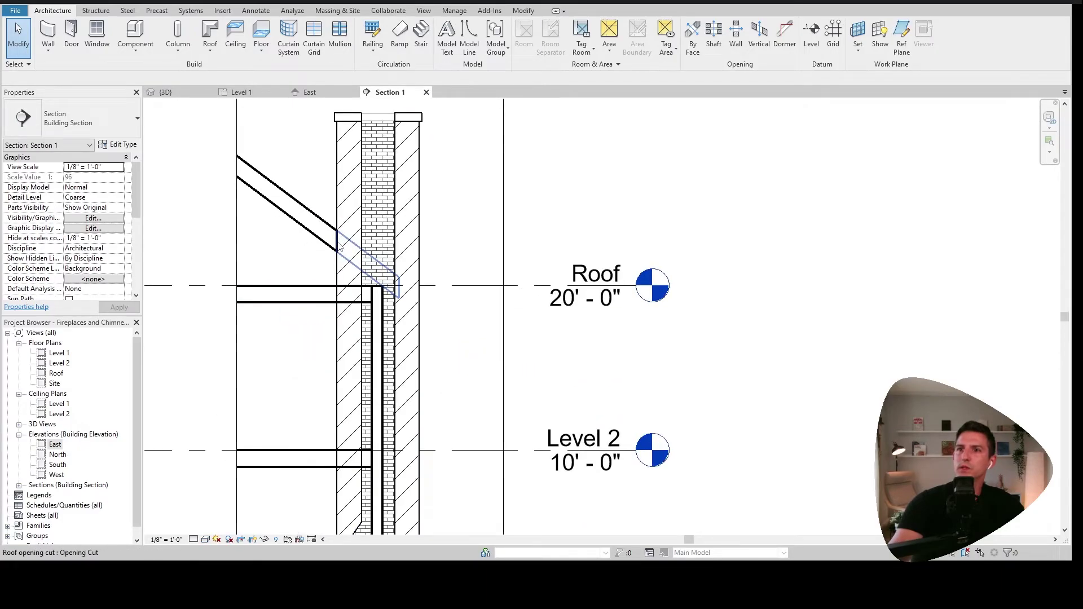
pyautogui.moveTo(465, 374); pyautogui.dragTo(481, 361, button='middle')
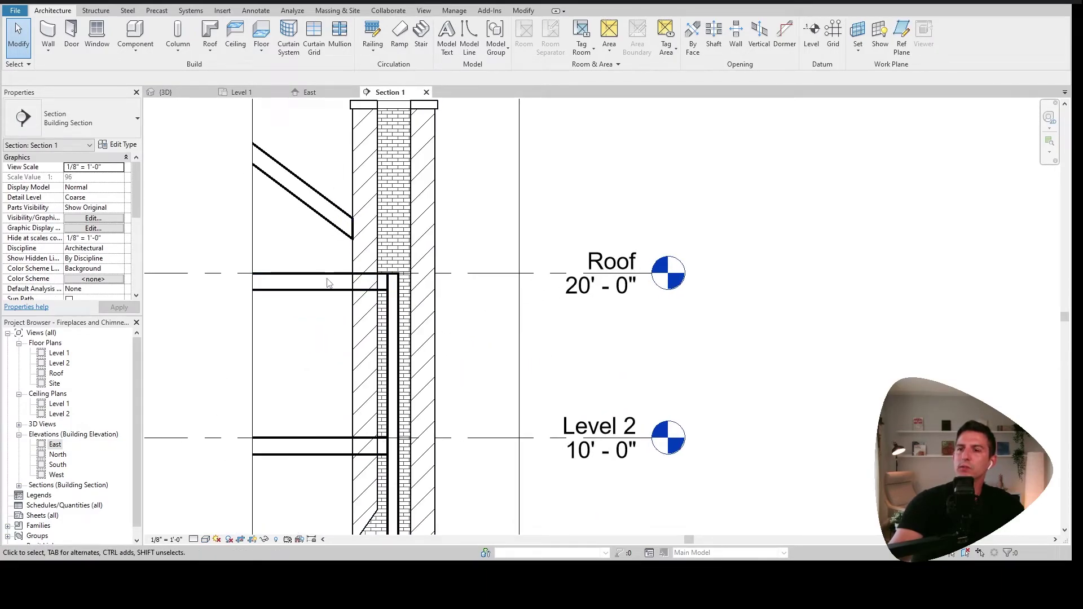
pyautogui.scroll(-3, 333, 429)
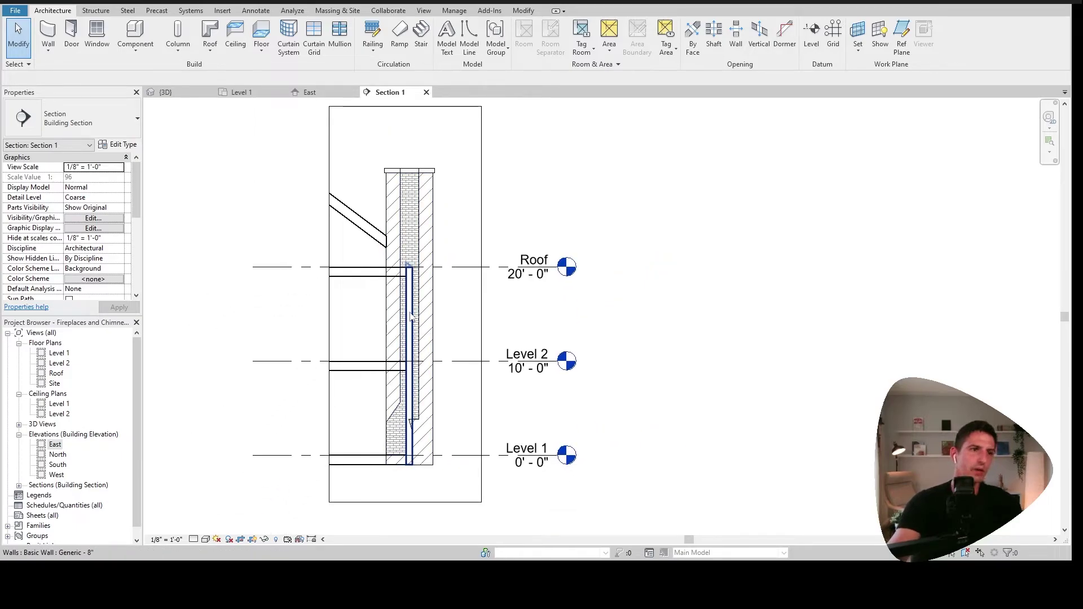
pyautogui.click(176, 93)
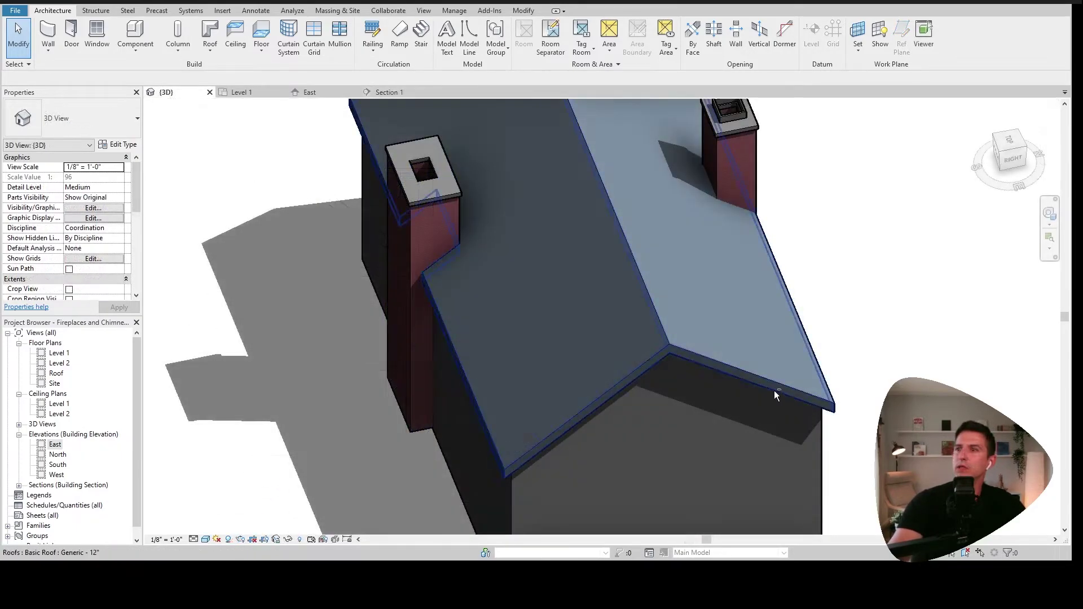
pyautogui.keyDown('shift'); pyautogui.moveTo(774, 395); pyautogui.dragTo(588, 345, button='middle'); pyautogui.keyUp('shift')
pyautogui.keyDown('shift'); pyautogui.moveTo(829, 389); pyautogui.dragTo(350, 123, button='middle'); pyautogui.keyUp('shift')
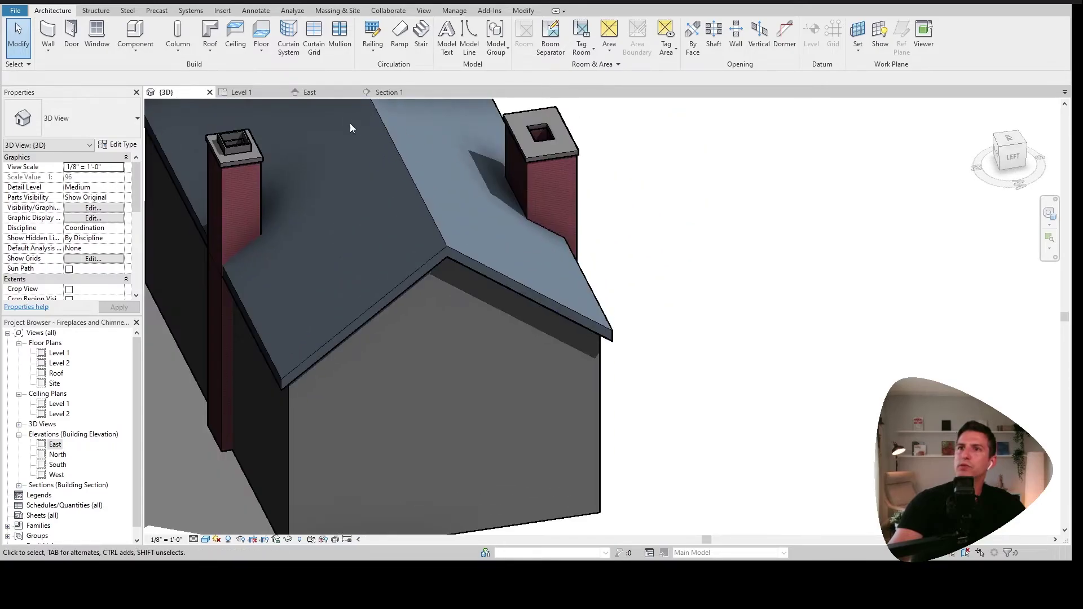
# Step: From Section 1, start a shaft opening sketch in the Level 1 floor plan with boundary lines picked from existing edges
pyautogui.click(388, 92)
pyautogui.moveTo(478, 341); pyautogui.dragTo(490, 311, button='middle')
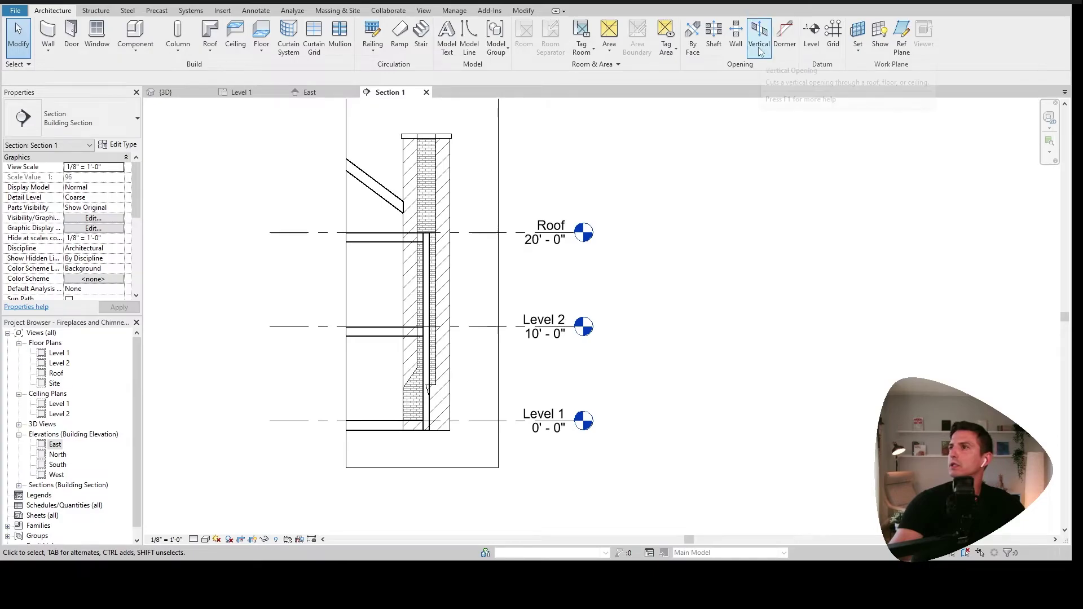
pyautogui.click(714, 35)
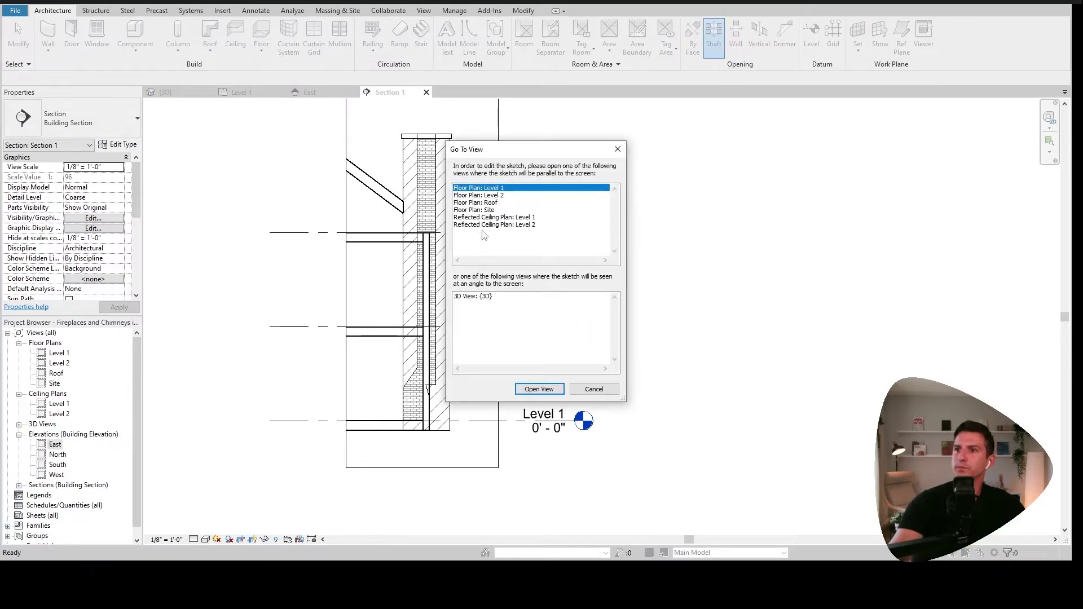
pyautogui.click(539, 389)
pyautogui.scroll(2, 384, 361)
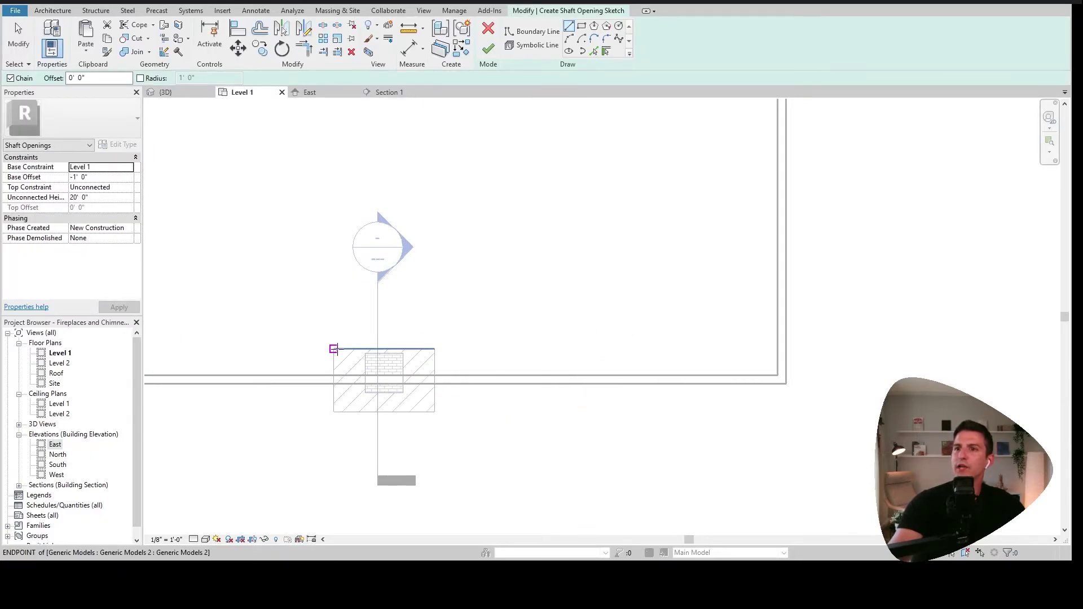
pyautogui.click(594, 51)
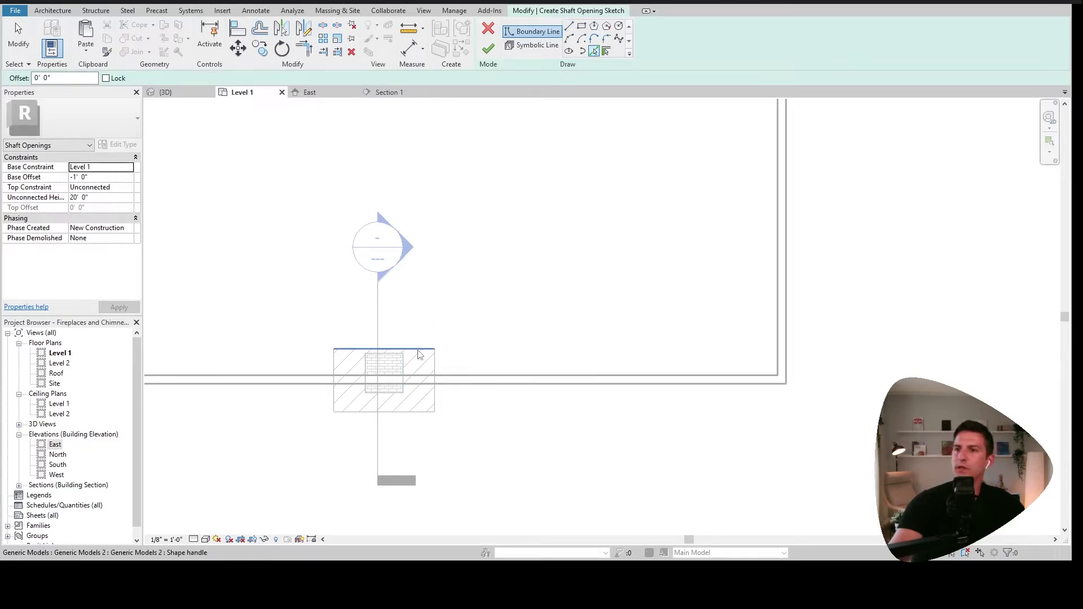
pyautogui.click(404, 348)
pyautogui.click(435, 395)
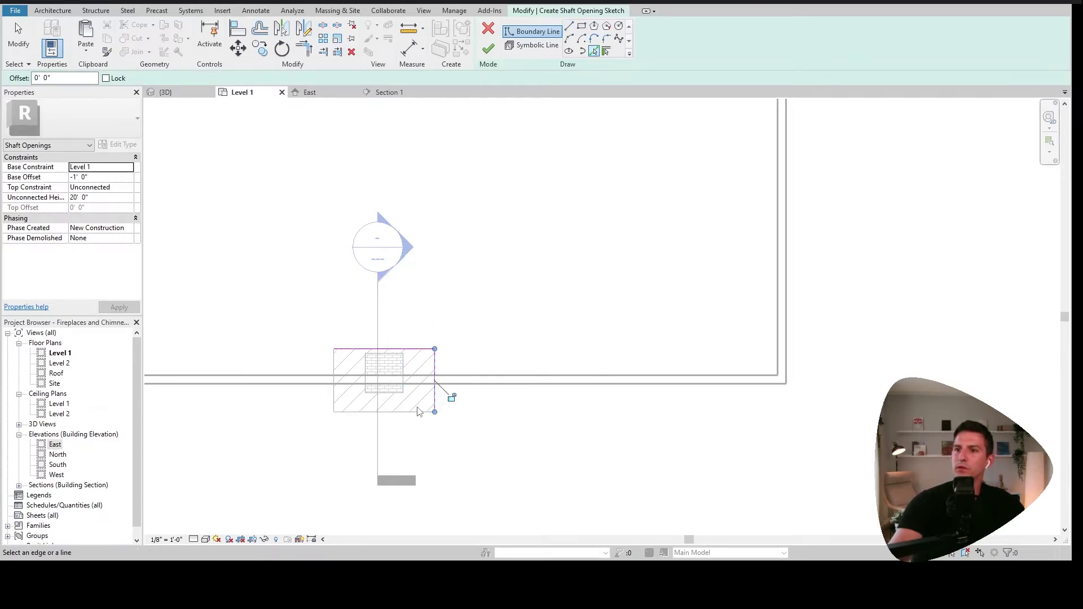
pyautogui.click(417, 411)
pyautogui.click(333, 389)
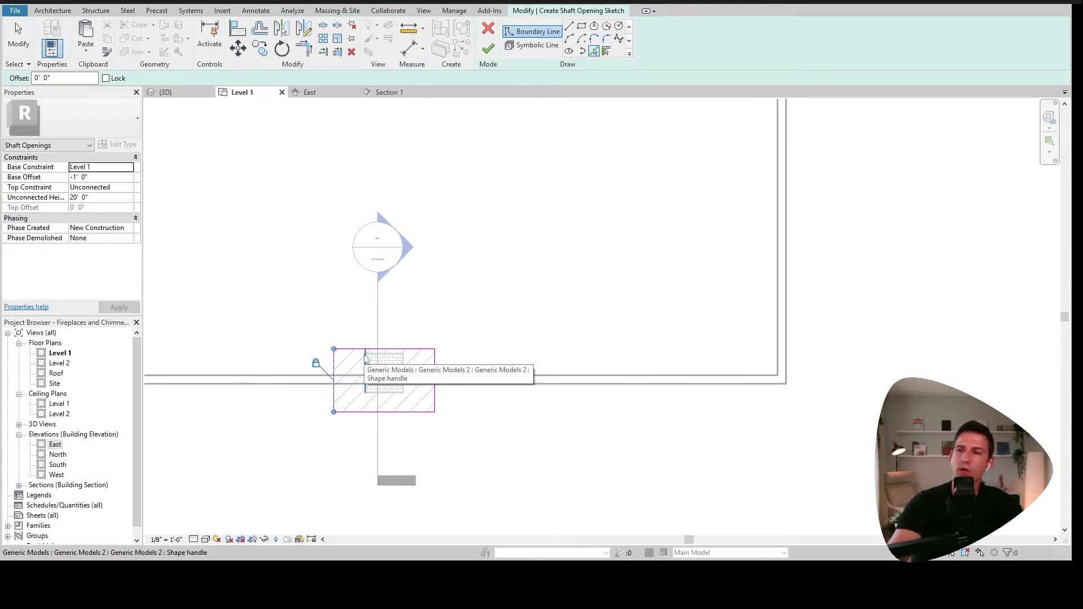
pyautogui.press('Escape')
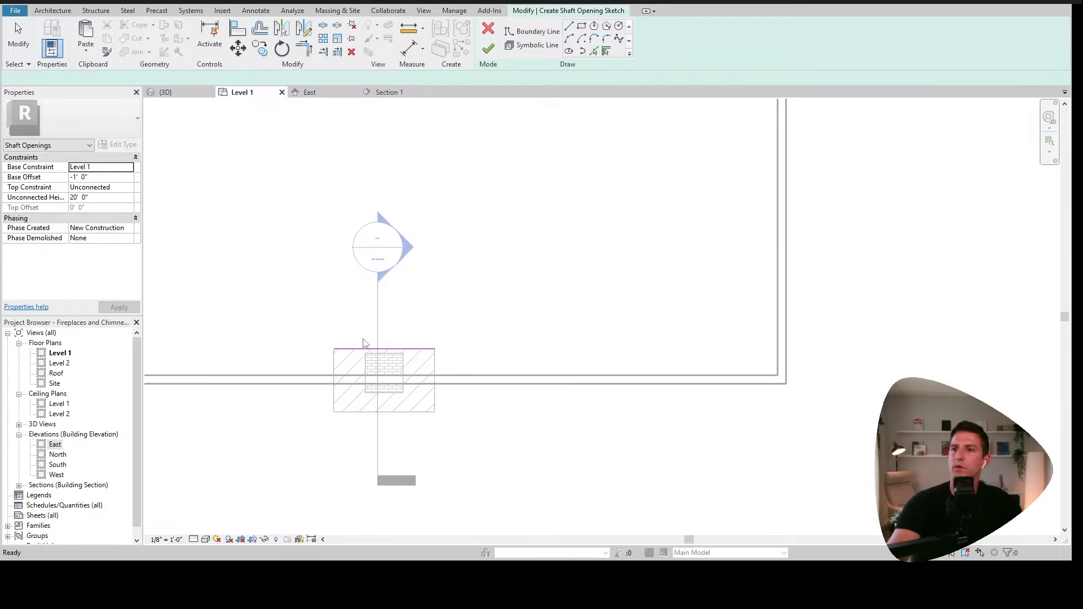
# Step: Trace the wider chimney's four outer edges as the shaft boundary and lock each line to its edge
pyautogui.press('Return')
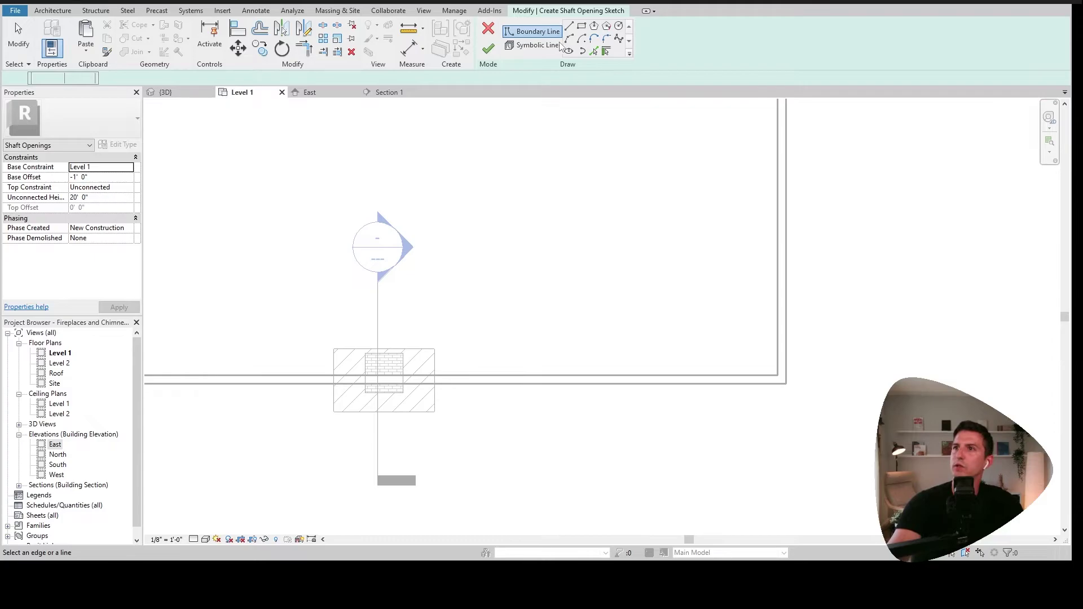
pyautogui.click(420, 349)
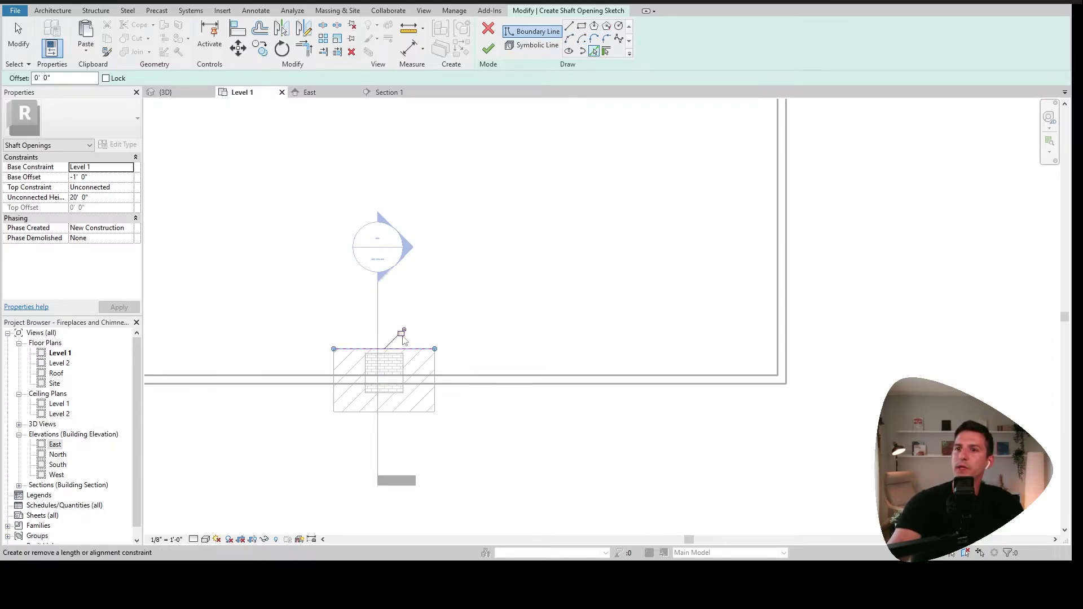
pyautogui.click(434, 375)
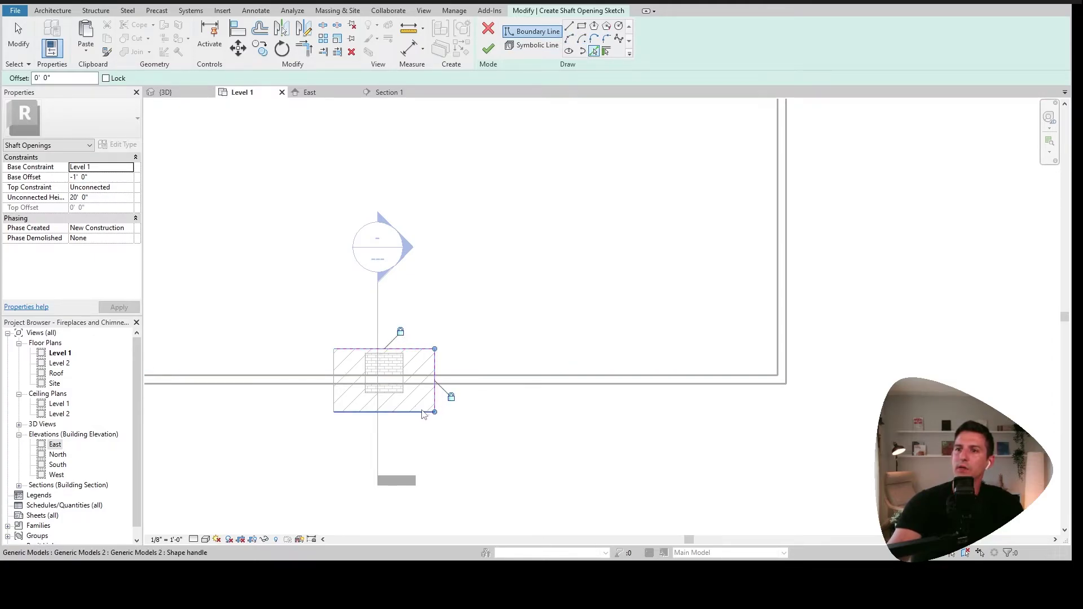
pyautogui.click(415, 417)
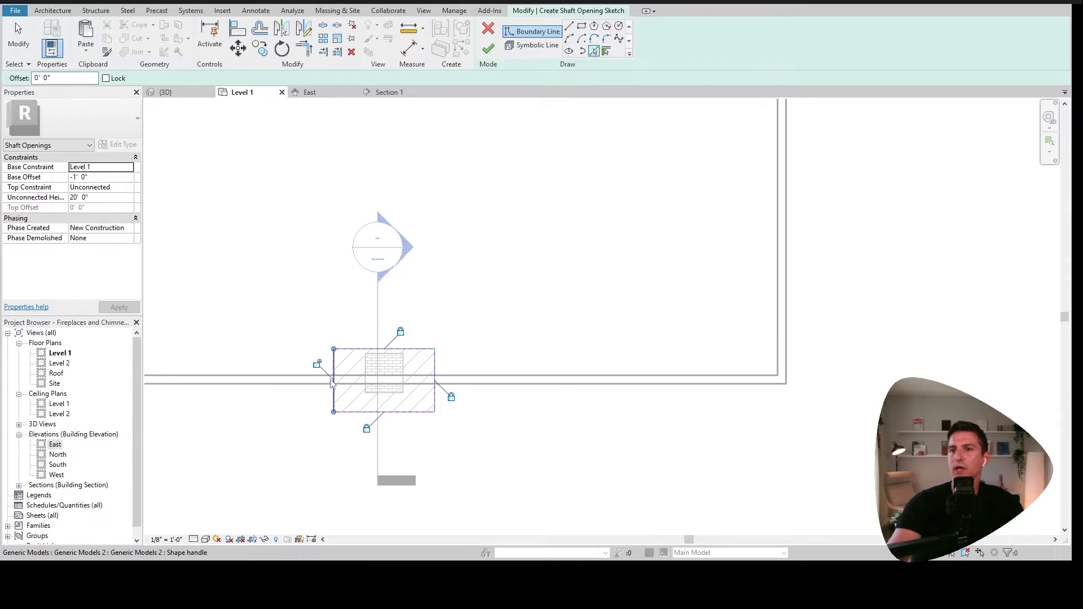
pyautogui.moveTo(320, 302); pyautogui.dragTo(312, 313, button='middle')
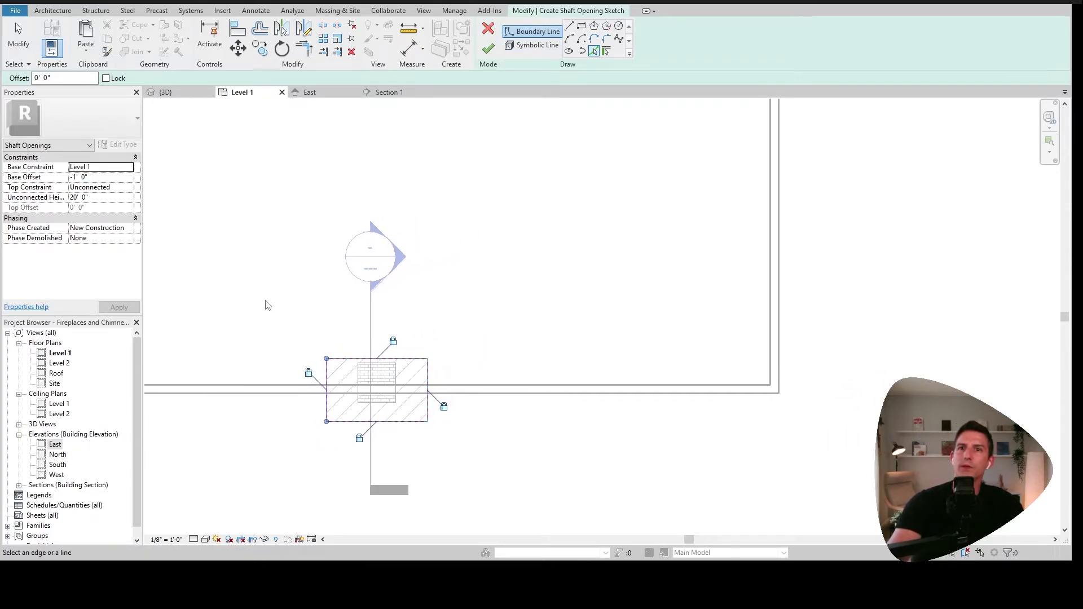
# Step: Constrain the shaft's top up to level Roof with a top offset of 10' 0"
pyautogui.click(129, 191)
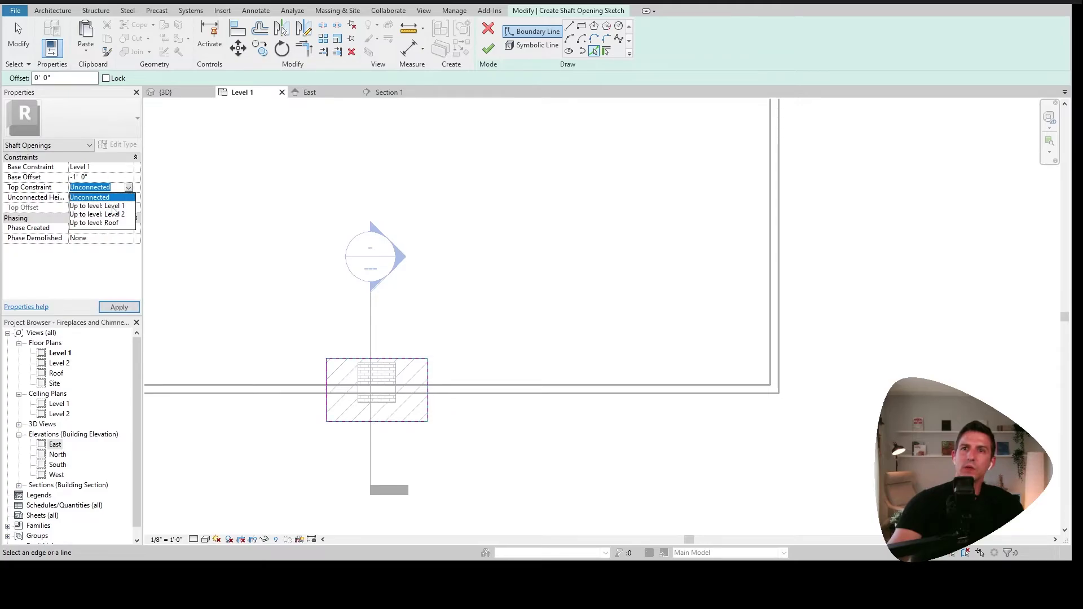
pyautogui.click(115, 223)
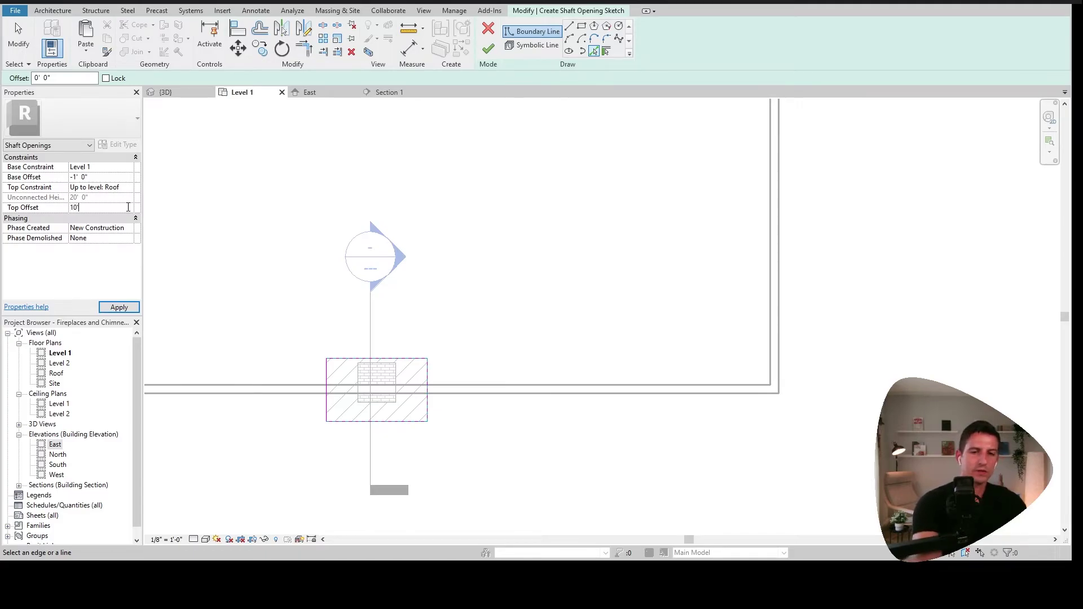
pyautogui.click(119, 307)
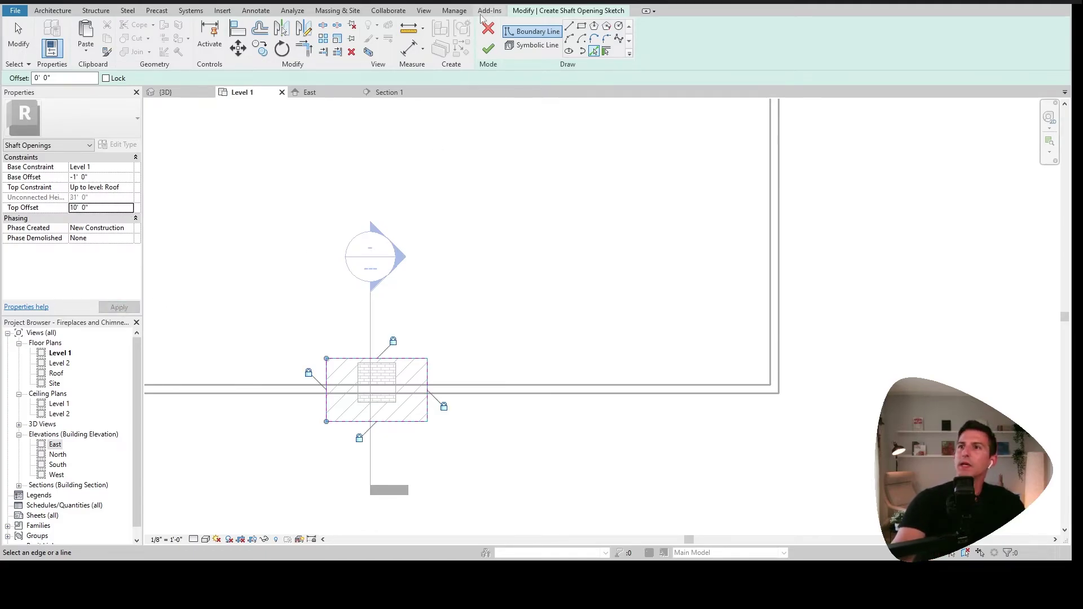
# Step: Finish the shaft opening sketch and check the wider chimney's cuts in the 3D view and Section 1, selecting the wall inside the flue
pyautogui.click(488, 51)
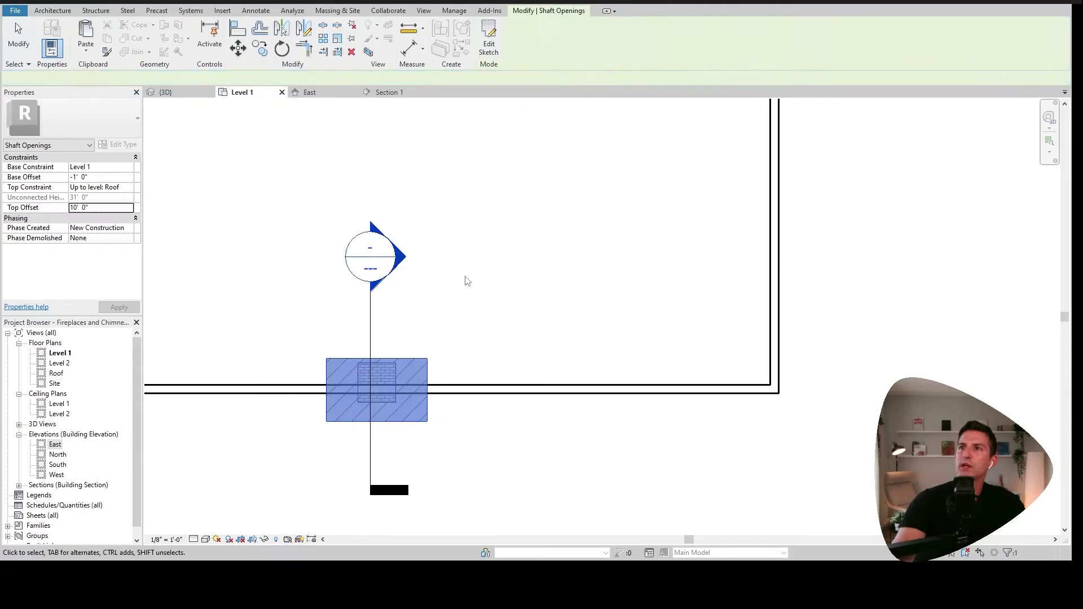
pyautogui.click(199, 94)
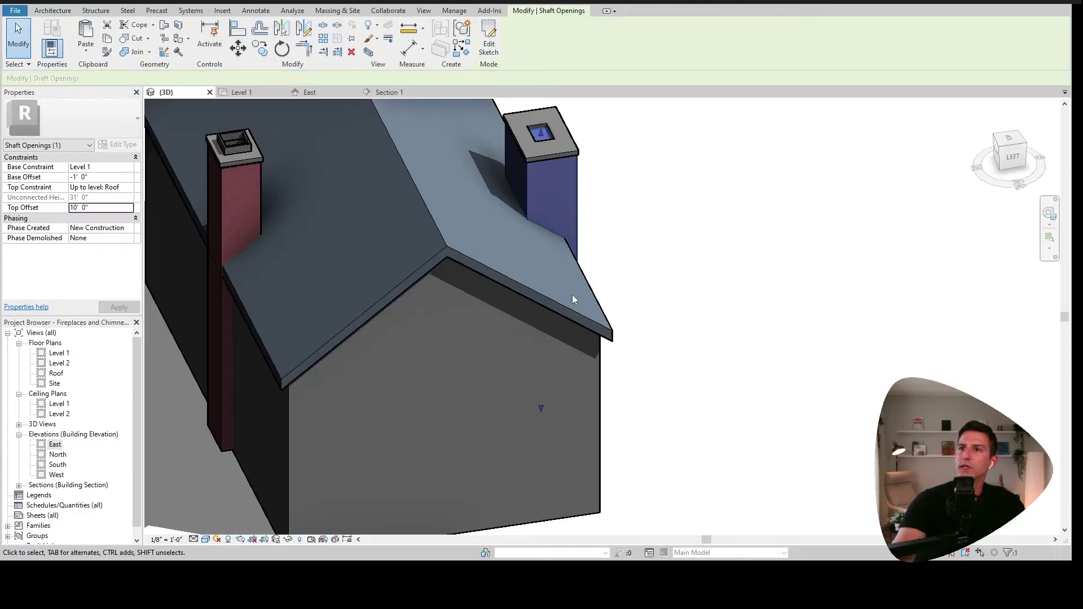
pyautogui.keyDown('shift'); pyautogui.moveTo(662, 292); pyautogui.dragTo(482, 314, button='middle'); pyautogui.keyUp('shift')
pyautogui.click(756, 395)
pyautogui.scroll(-3, 765, 370)
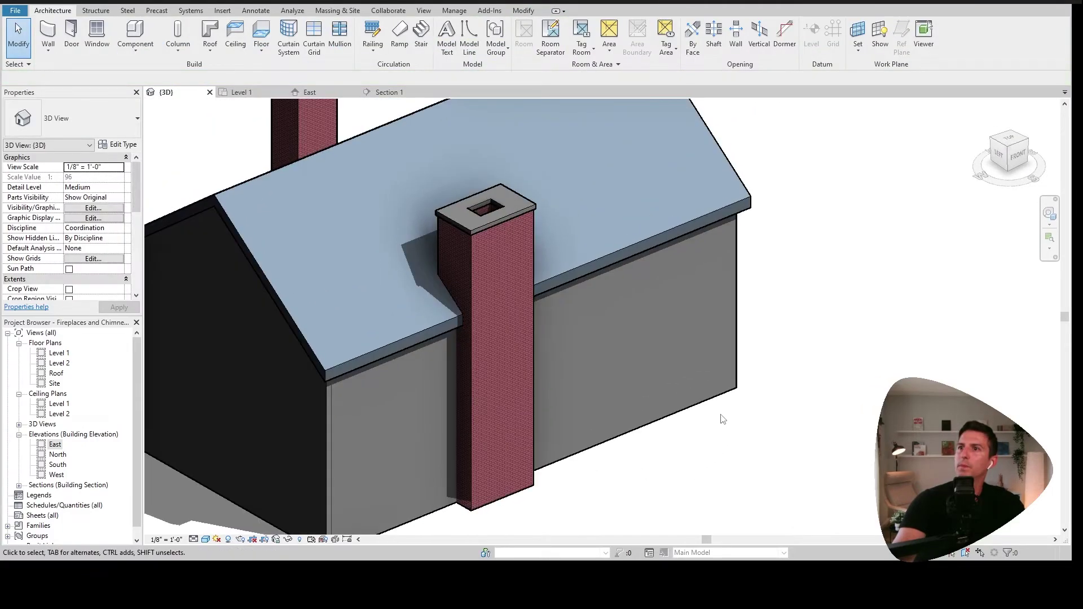
pyautogui.click(388, 92)
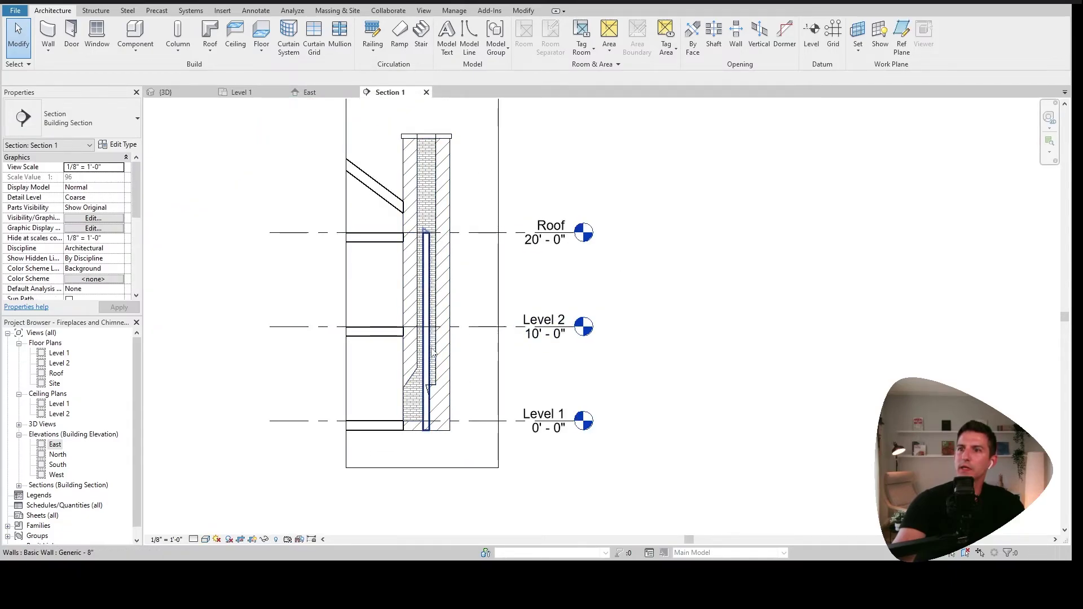
pyautogui.click(506, 318)
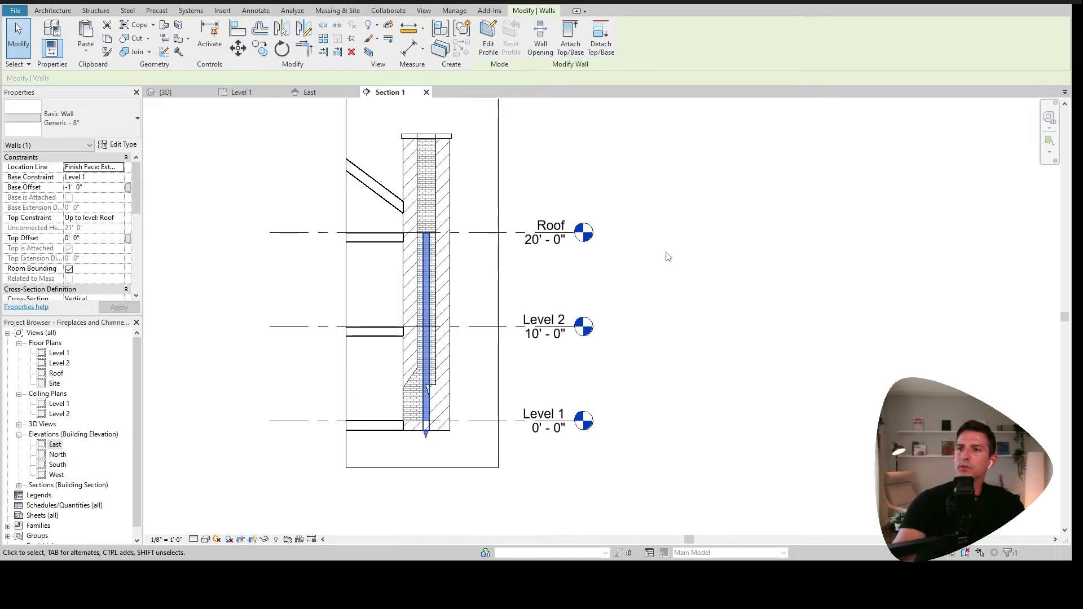
# Step: In the Level 1 floor plan, split the exterior wall with 1" gaps at both sides of the wider chimney and delete the piece between
pyautogui.click(248, 93)
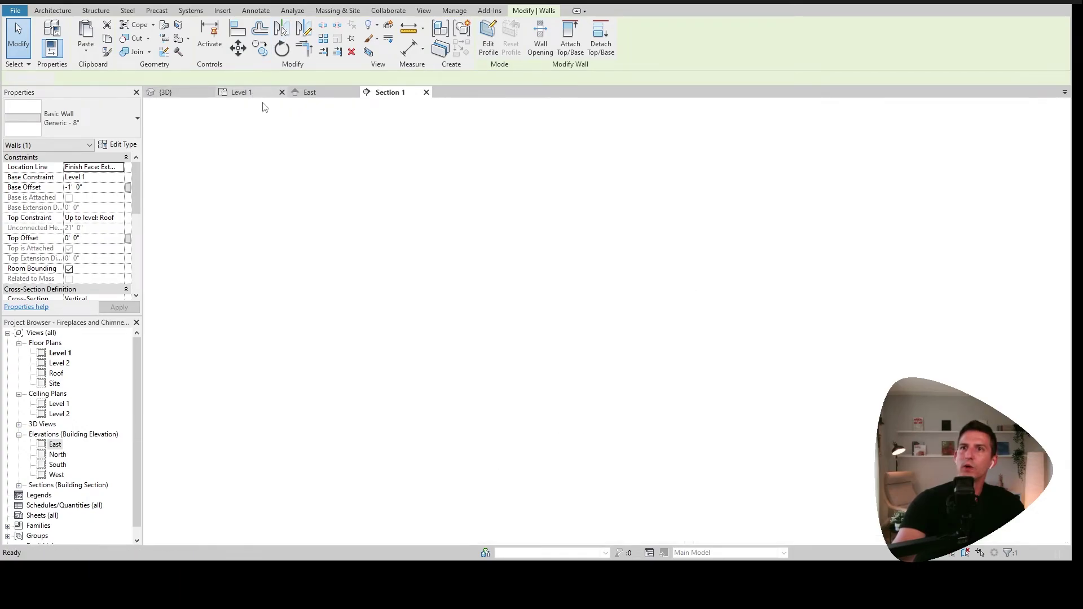
pyautogui.moveTo(502, 351); pyautogui.dragTo(538, 356, button='middle')
pyautogui.click(506, 346)
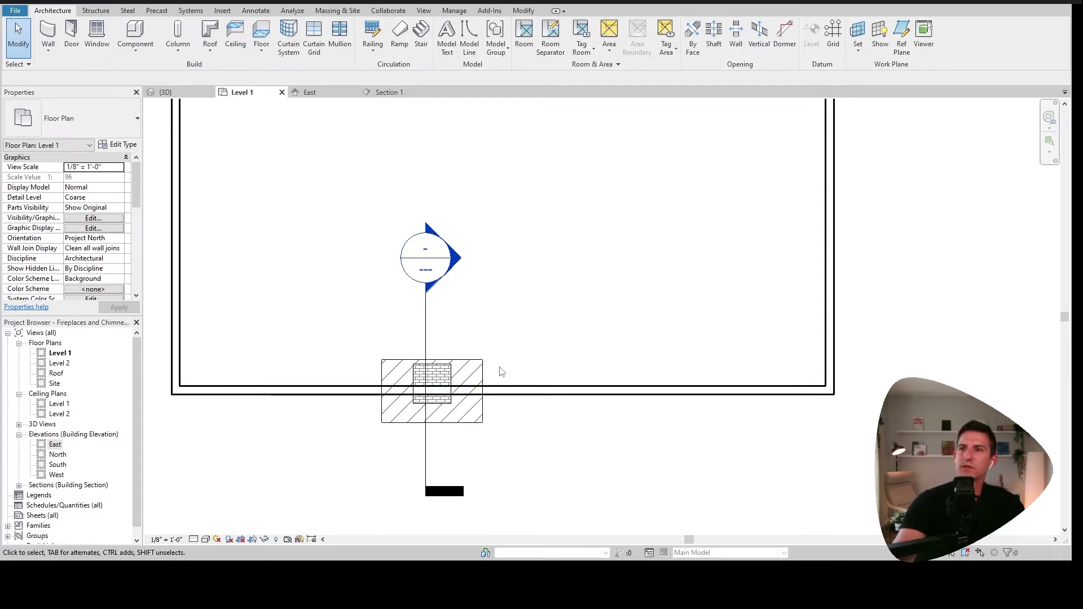
pyautogui.click(517, 393)
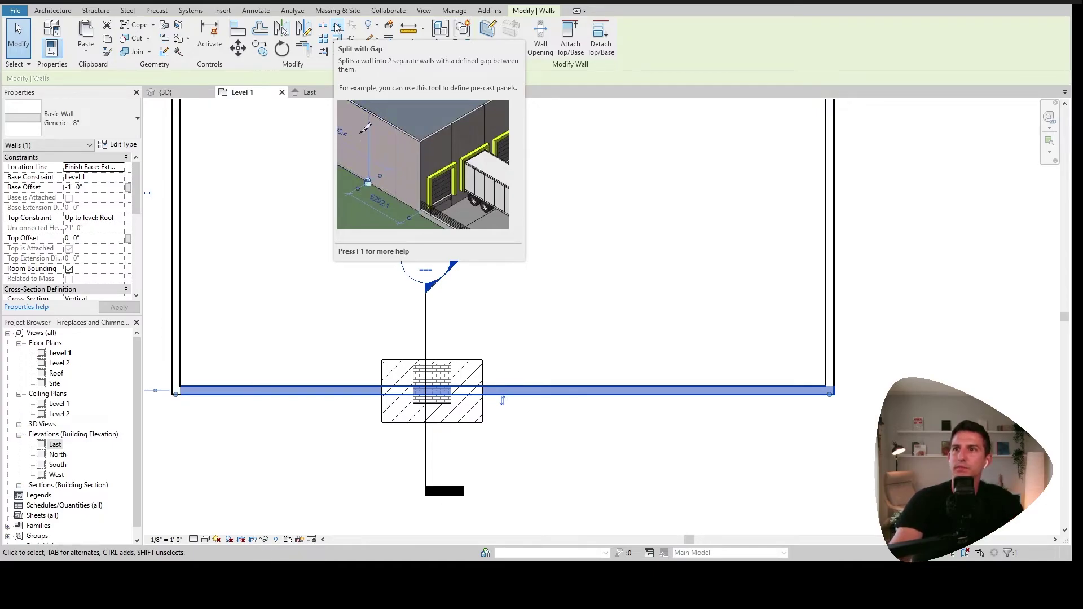
pyautogui.scroll(2, 403, 393)
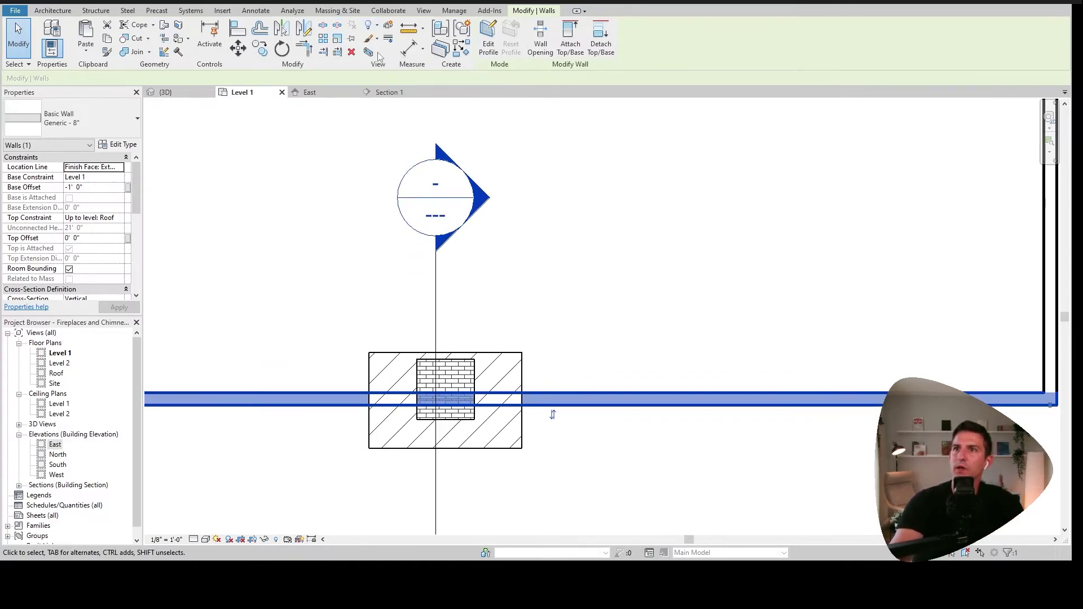
pyautogui.click(337, 25)
pyautogui.scroll(2, 387, 415)
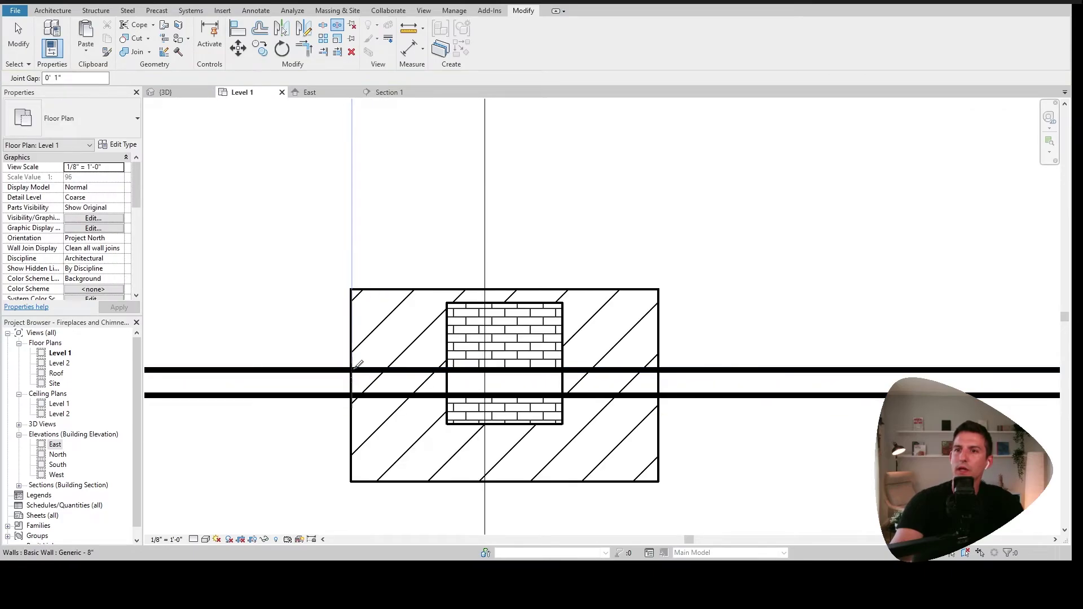
pyautogui.click(352, 374)
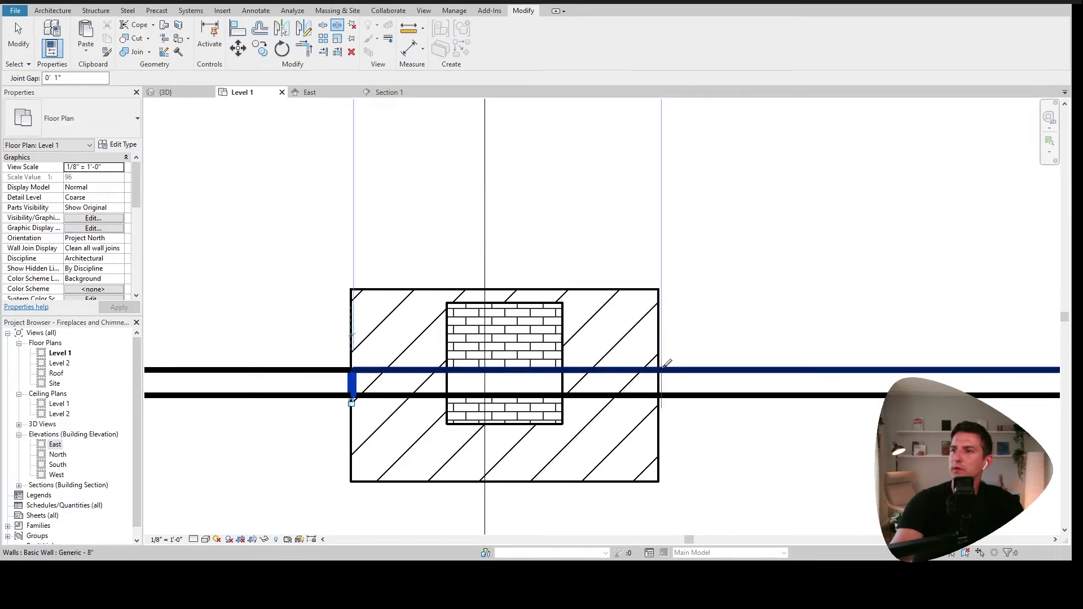
pyautogui.click(661, 370)
pyautogui.click(878, 541)
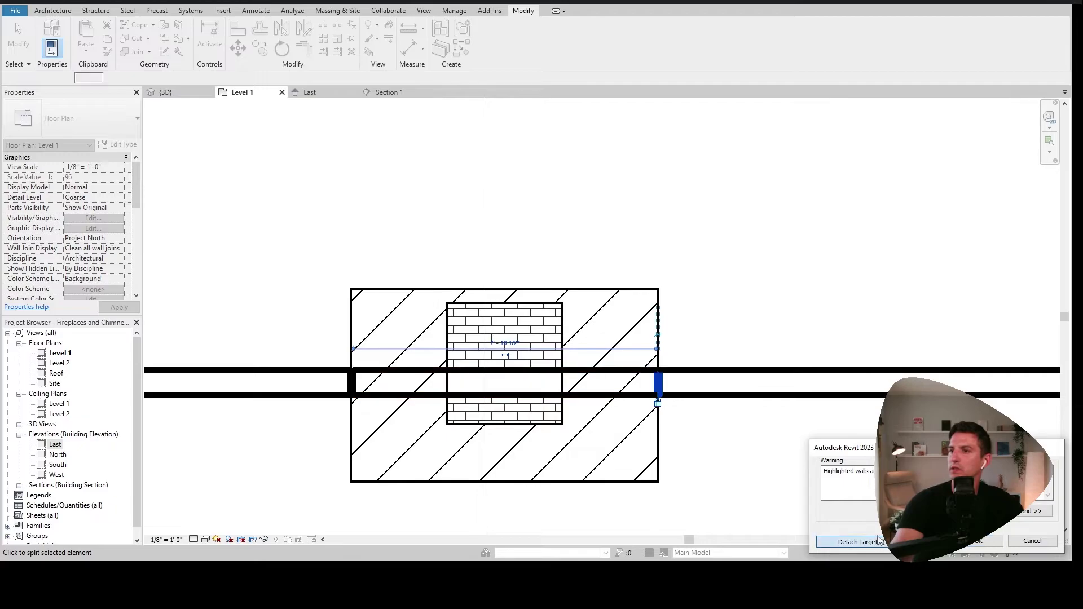
pyautogui.press('Escape')
pyautogui.click(624, 393)
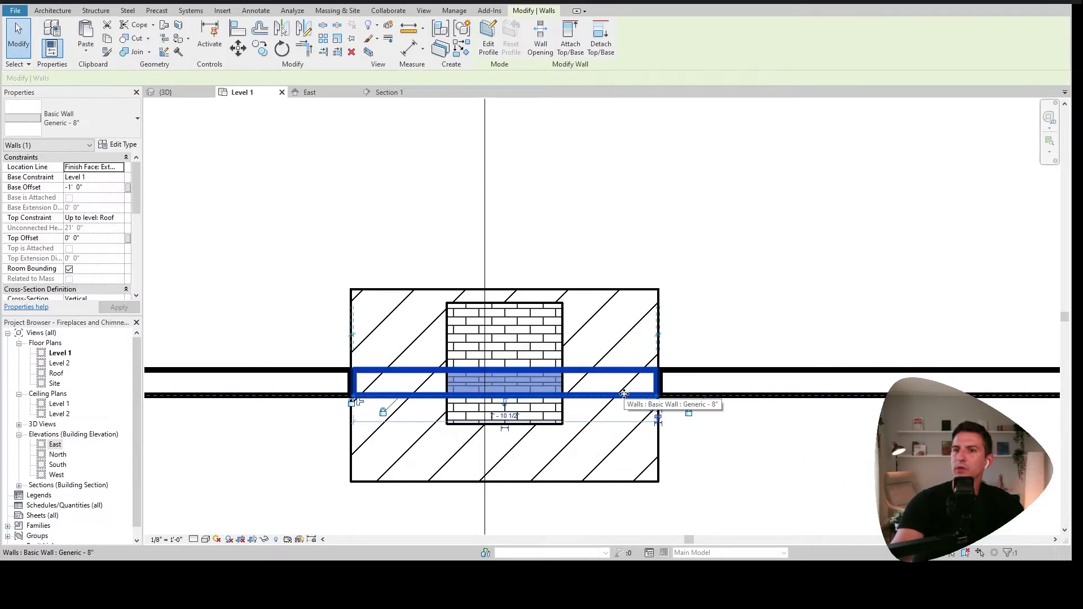
pyautogui.press('Delete')
# Step: Align both remaining wall ends to the side faces of the wider chimney and lock the alignments
pyautogui.click(238, 29)
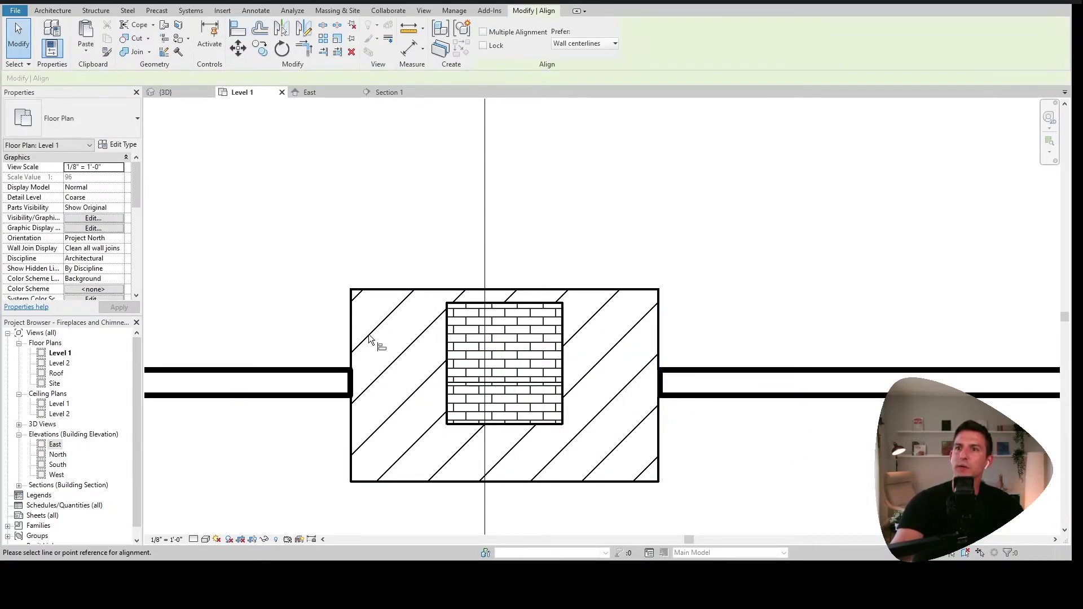
pyautogui.click(350, 341)
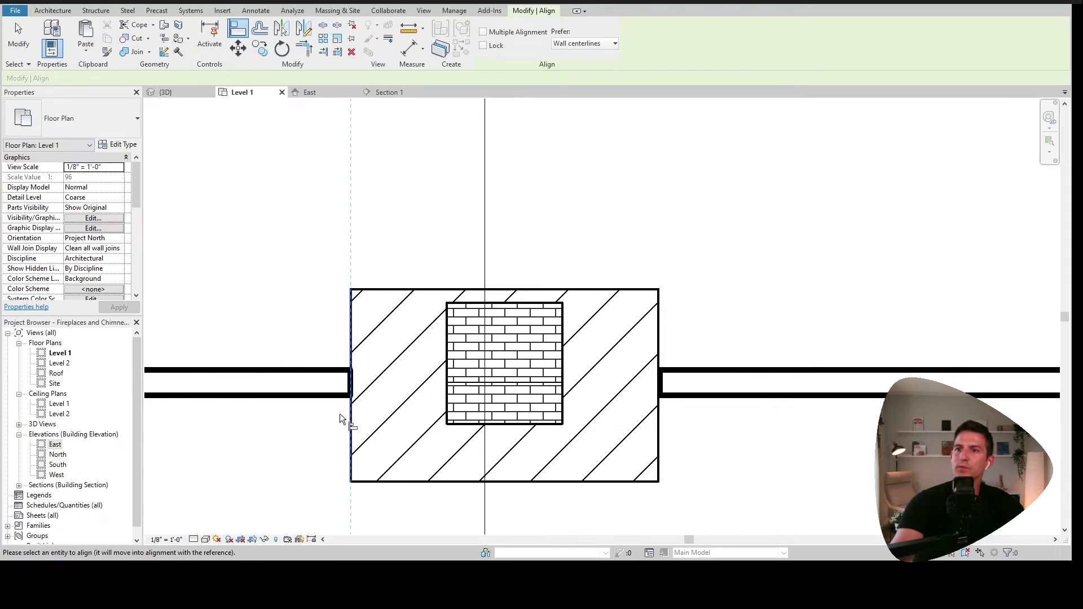
pyautogui.click(352, 386)
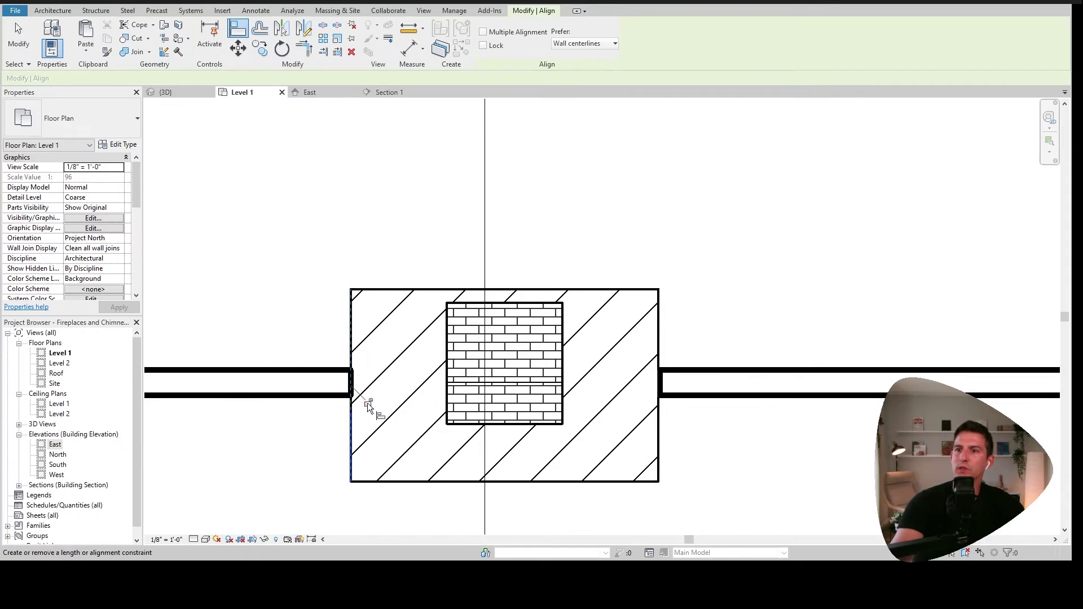
pyautogui.click(659, 347)
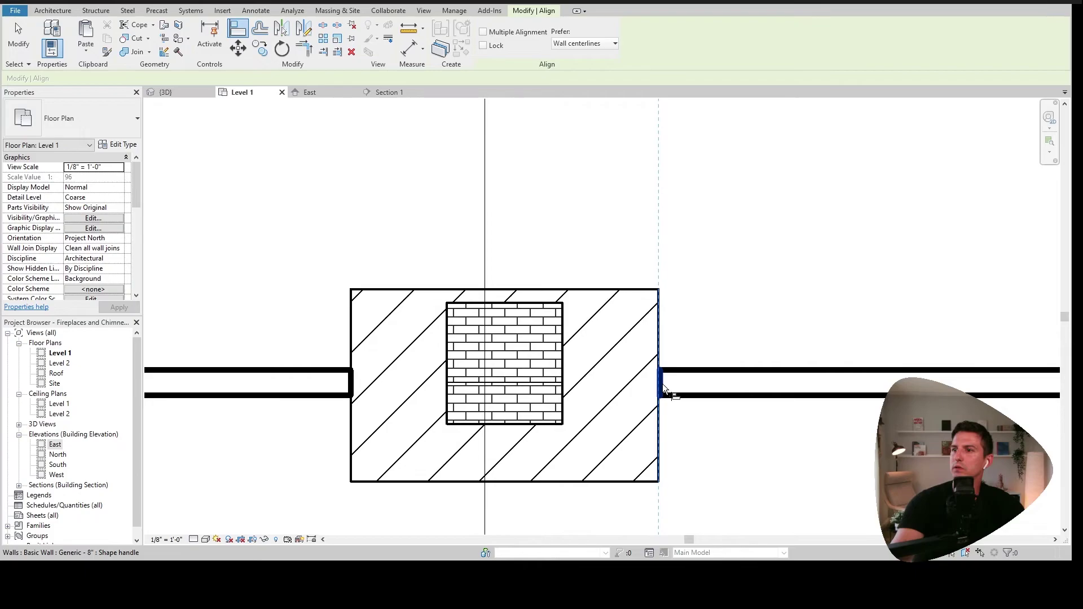
pyautogui.scroll(-4, 655, 380)
pyautogui.moveTo(655, 380); pyautogui.dragTo(515, 391, button='middle')
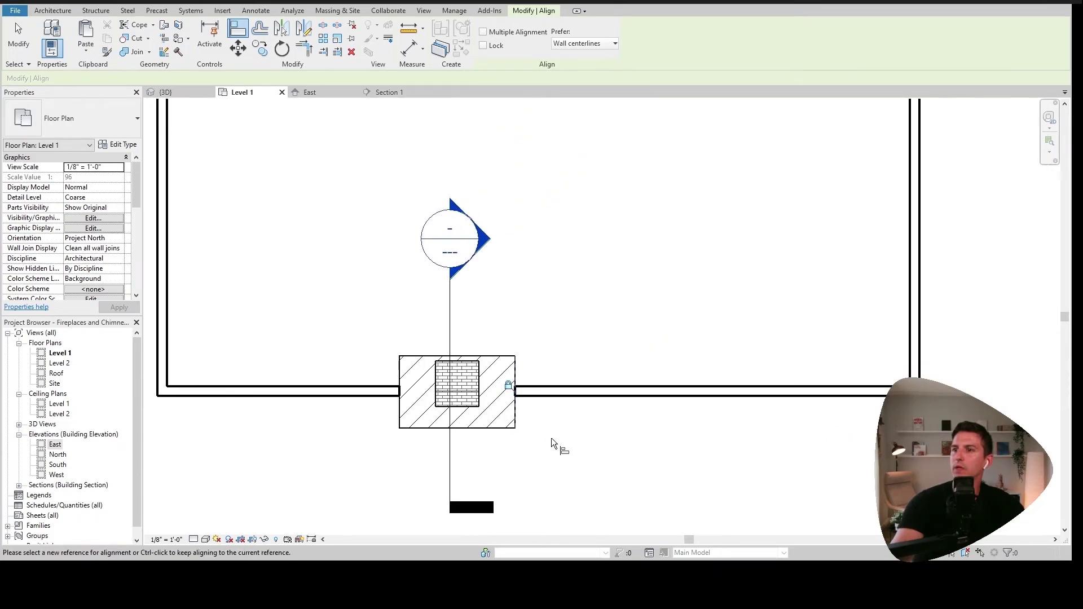
pyautogui.press('Escape')
pyautogui.press('Escape')
# Step: Test the locked wall ends by moving the wider chimney along the exterior wall and back near its starting place
pyautogui.scroll(3, 553, 435)
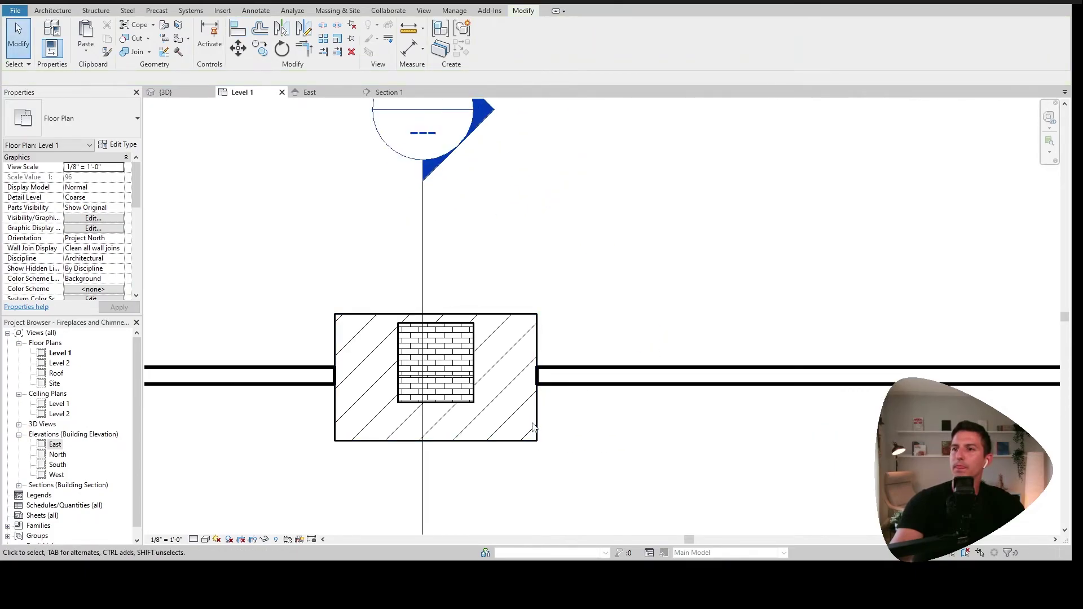
pyautogui.click(477, 365)
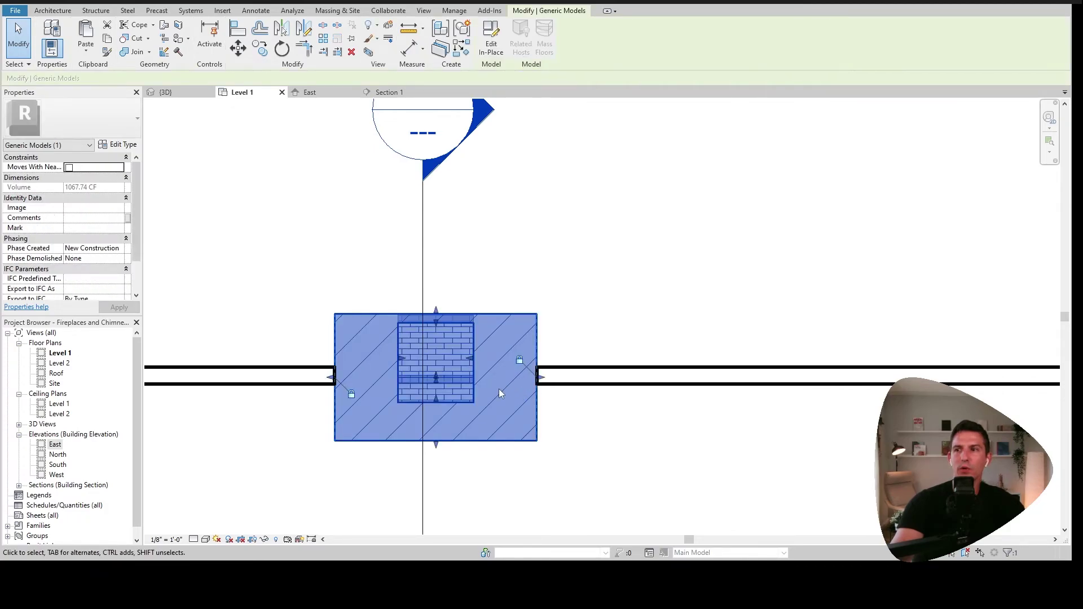
pyautogui.moveTo(519, 406); pyautogui.dragTo(606, 406)
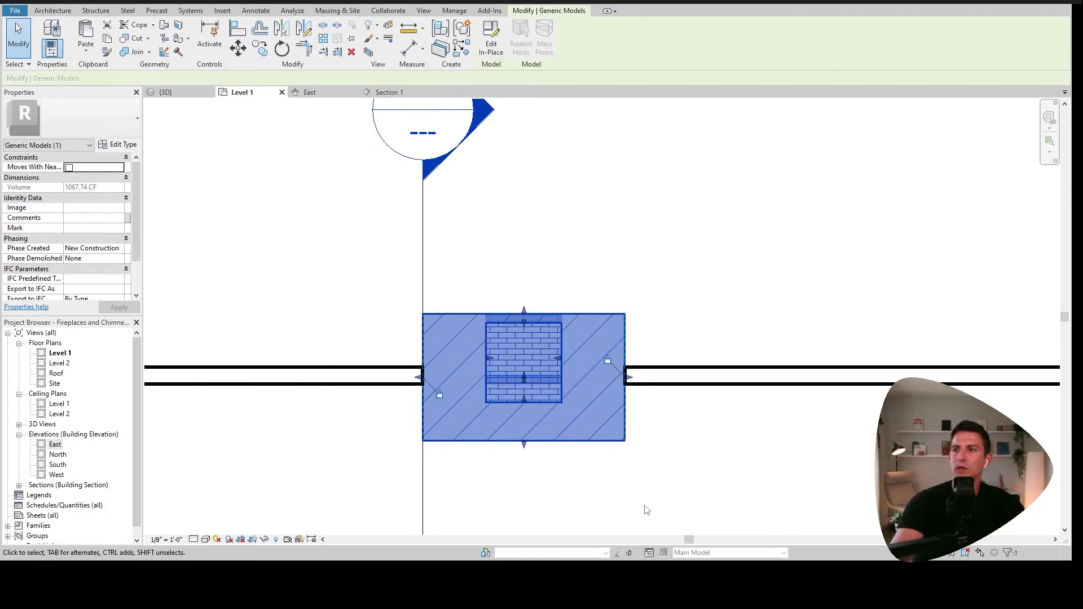
pyautogui.moveTo(539, 398); pyautogui.dragTo(460, 401)
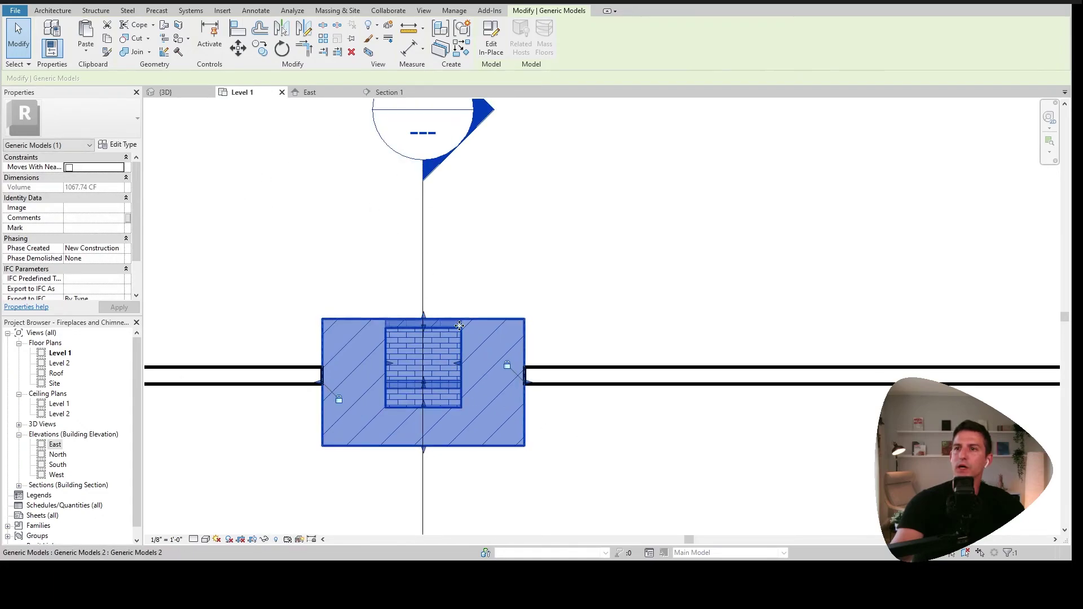
pyautogui.click(559, 229)
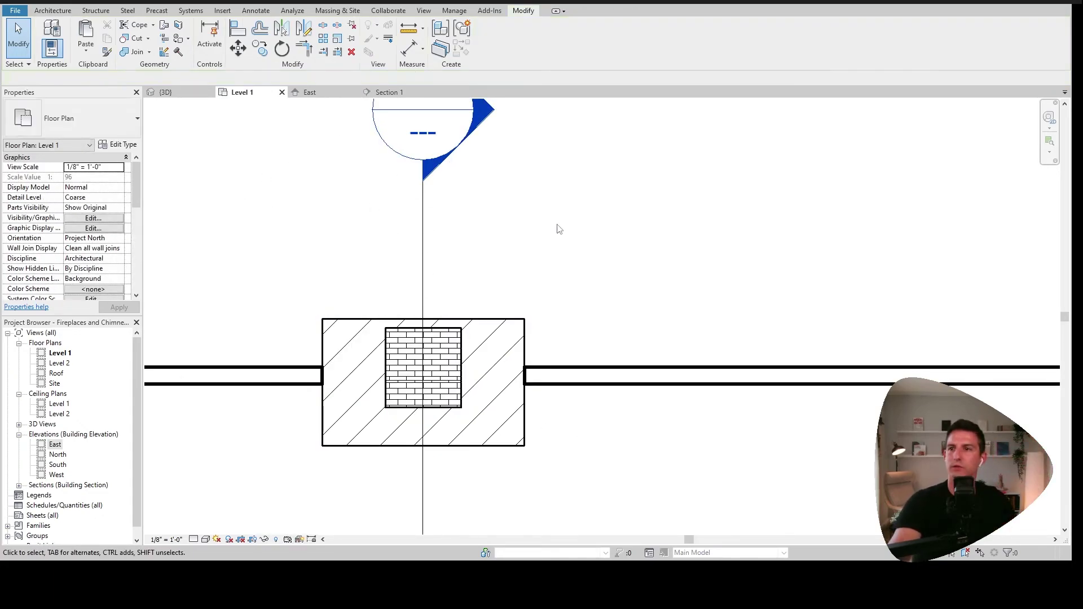
# Step: Select the roof opening cut in Section 1 and open its boundary sketch for editing in the 3D view
pyautogui.click(390, 86)
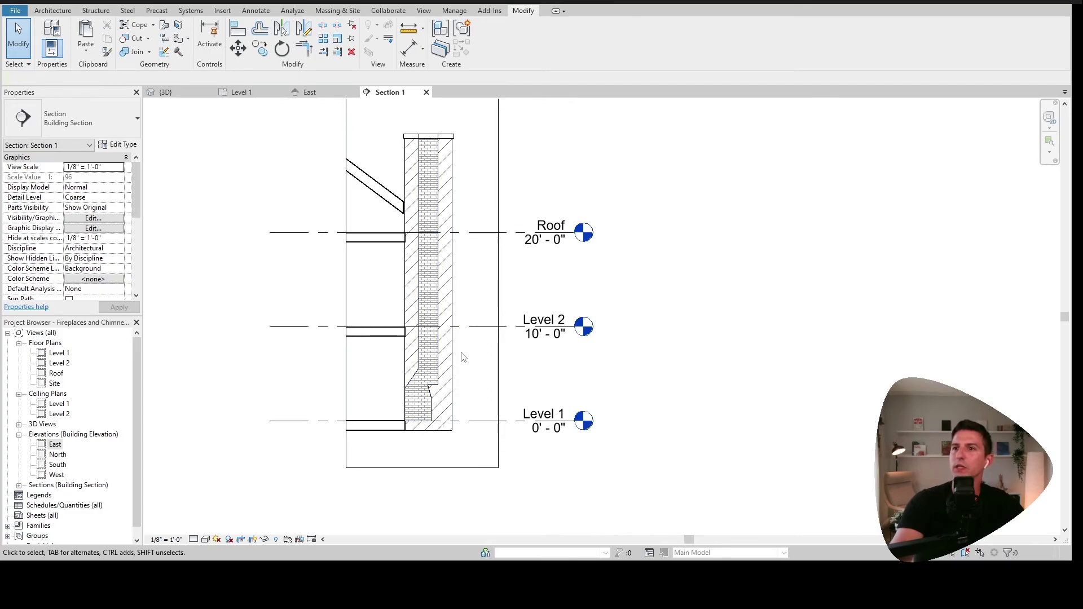
pyautogui.scroll(4, 463, 356)
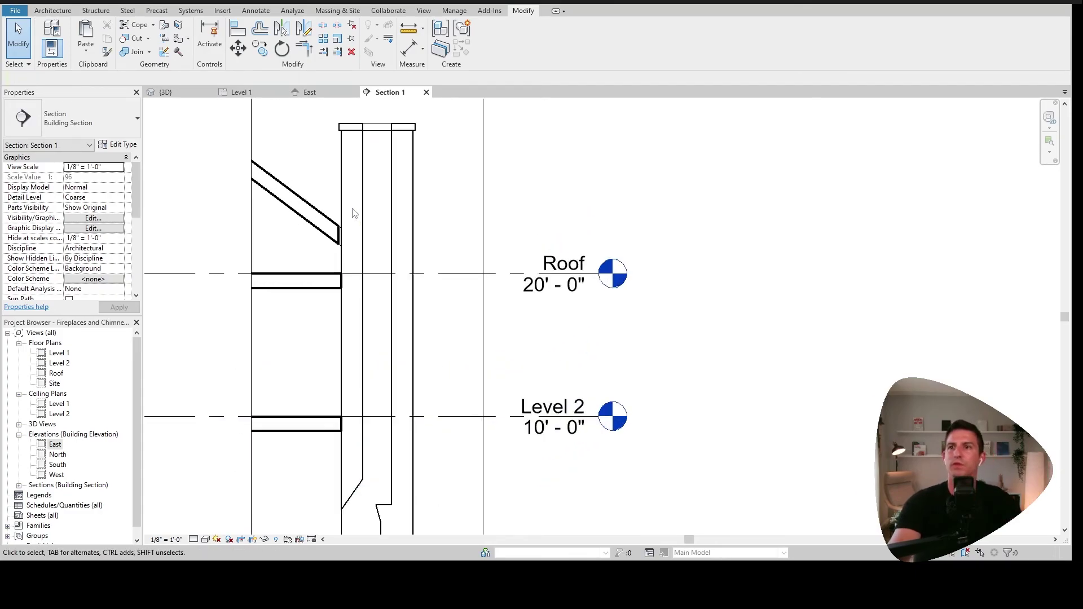
pyautogui.scroll(4, 354, 212)
pyautogui.click(361, 242)
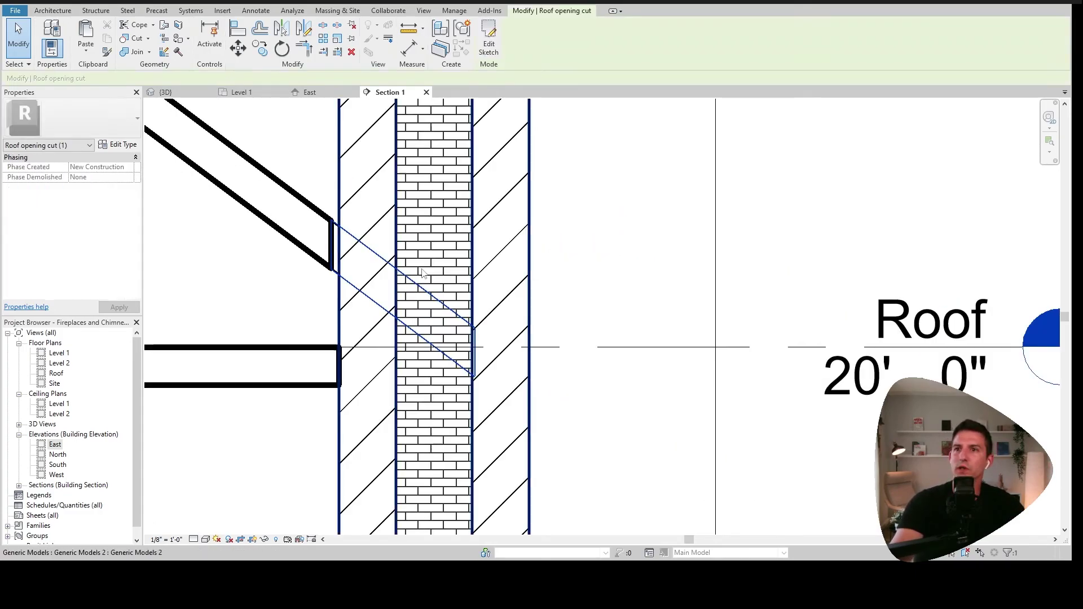
pyautogui.click(489, 46)
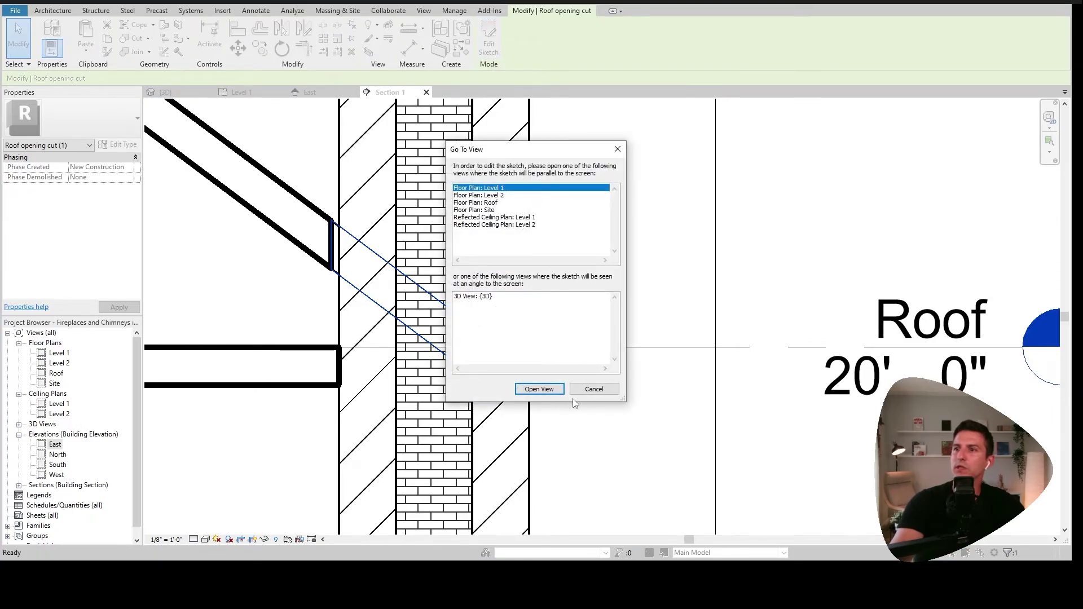
pyautogui.click(596, 393)
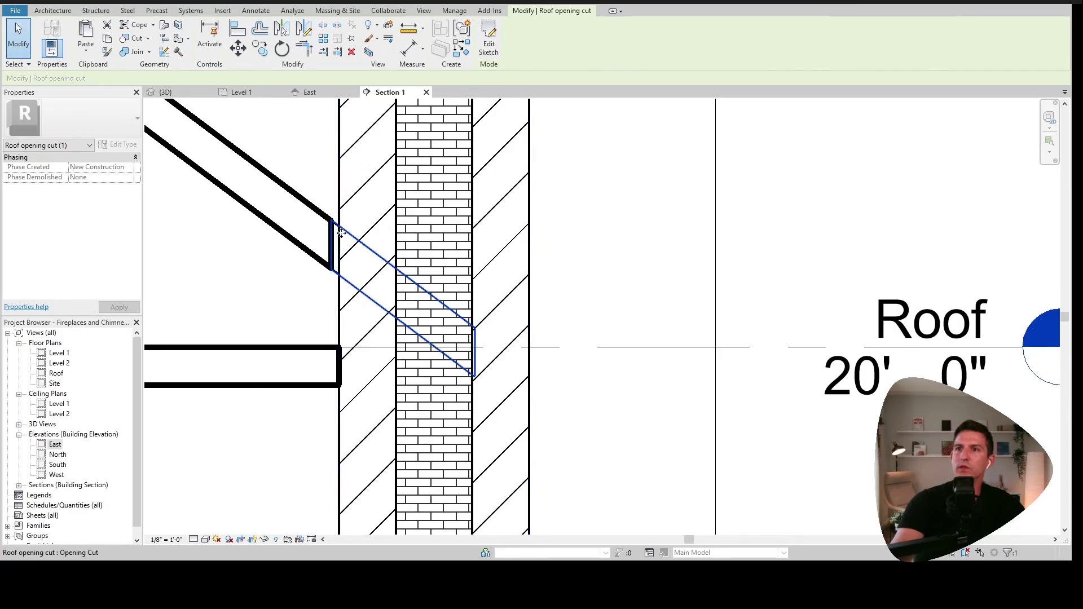
pyautogui.click(165, 92)
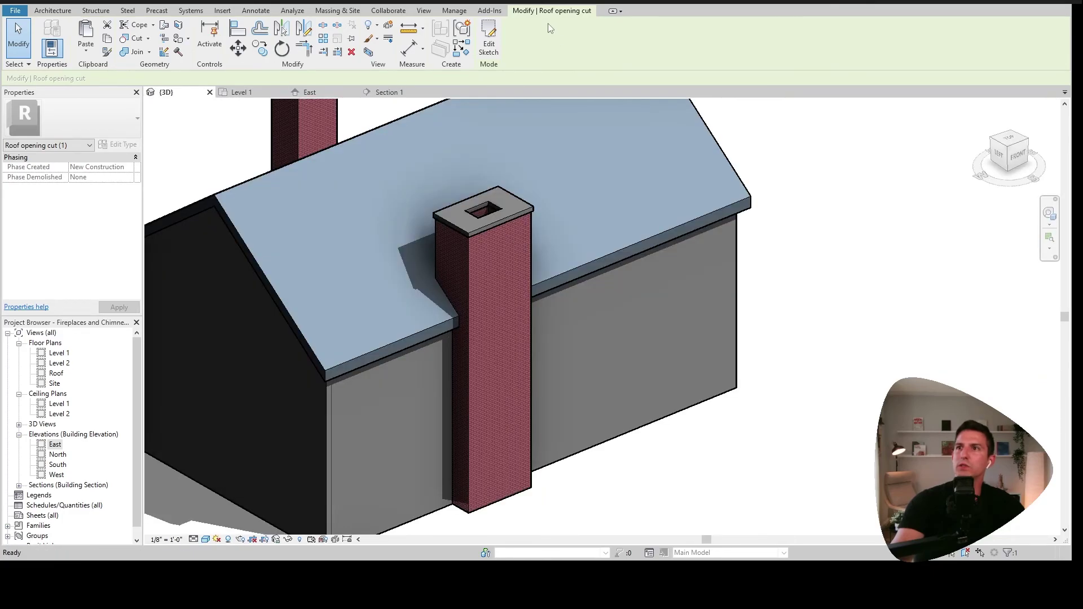
pyautogui.click(489, 44)
pyautogui.scroll(3, 481, 293)
pyautogui.moveTo(483, 299)
pyautogui.keyDown('shift'); pyautogui.mouseDown(button='middle')
pyautogui.moveTo(503, 337)
pyautogui.moveTo(566, 347)
pyautogui.mouseUp(button='middle'); pyautogui.keyUp('shift')
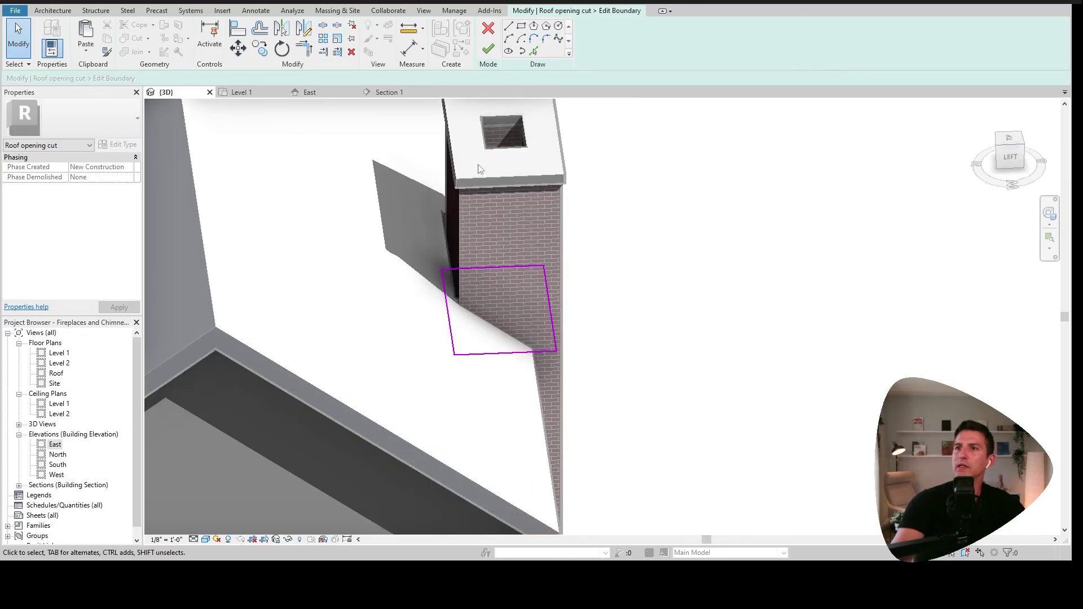
# Step: Align the back and one side line of the roof opening boundary to the matching faces of the wider chimney and lock them
pyautogui.click(238, 31)
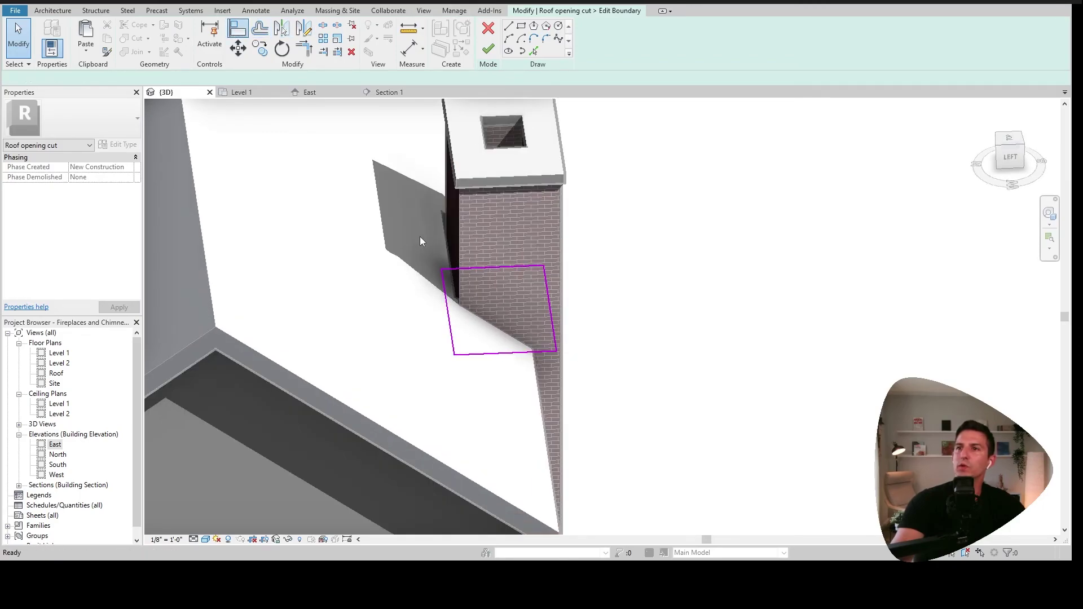
pyautogui.click(448, 196)
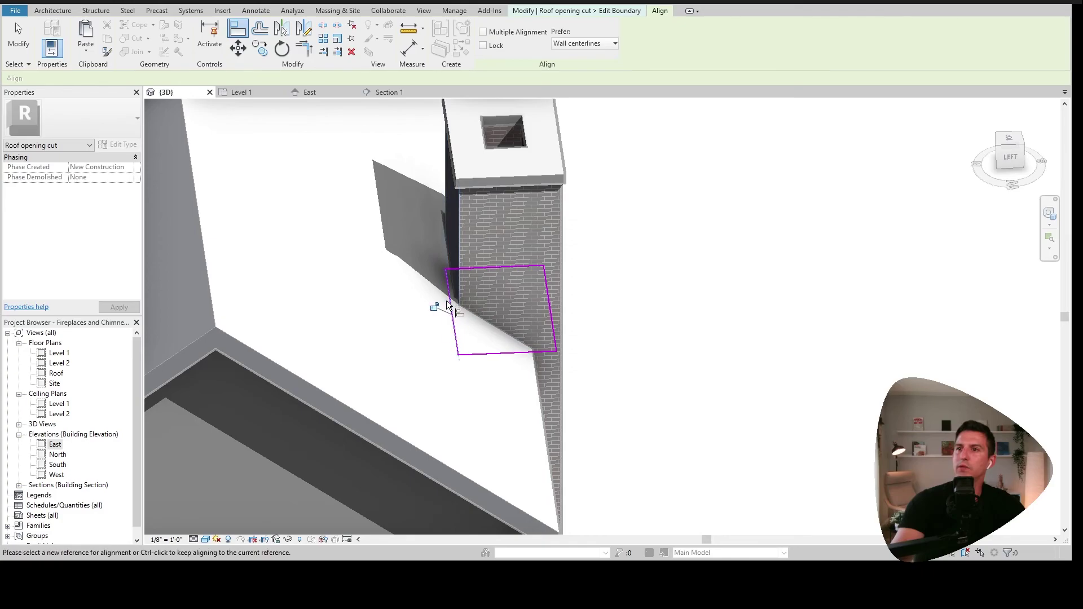
pyautogui.click(443, 310)
pyautogui.moveTo(587, 306); pyautogui.dragTo(366, 310, button='middle')
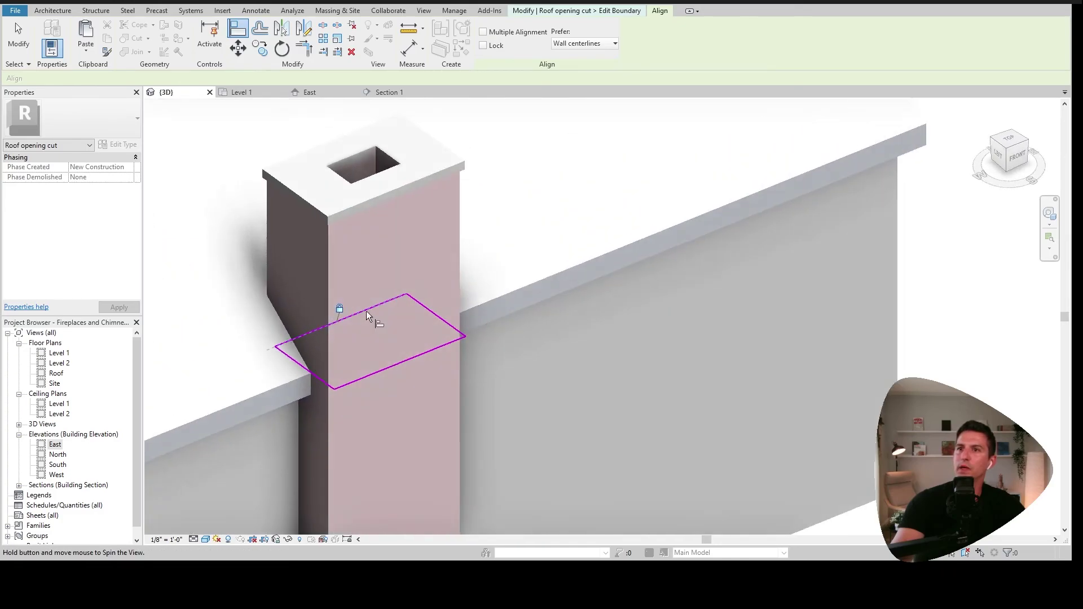
pyautogui.click(266, 244)
pyautogui.click(314, 379)
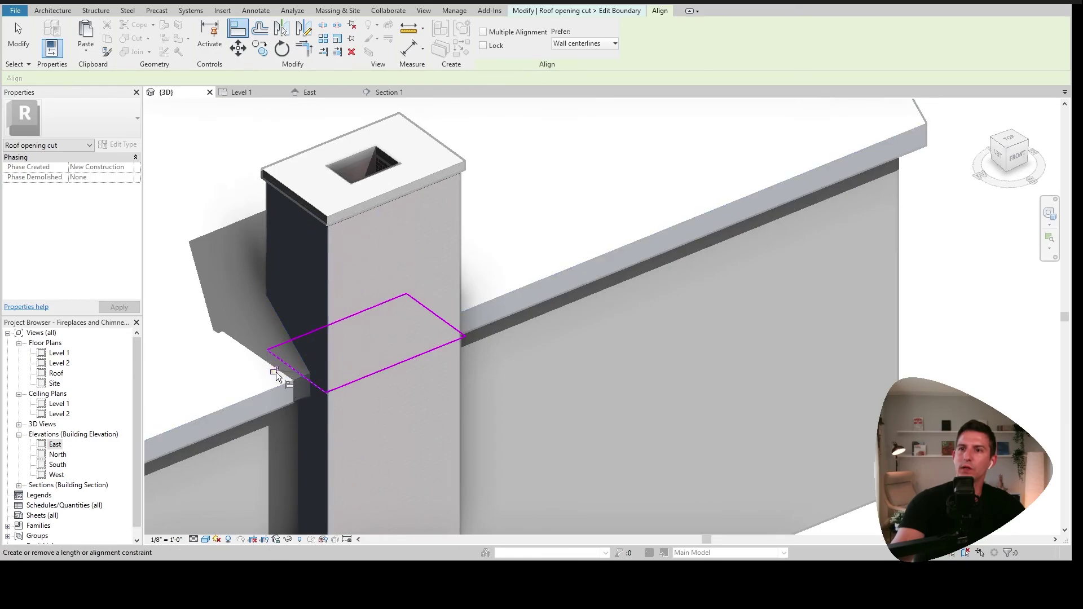
# Step: Align and lock the remaining roof opening boundary lines to the wider chimney's faces, and finish the sketch
pyautogui.keyDown('shift'); pyautogui.moveTo(648, 316); pyautogui.dragTo(496, 333, button='middle'); pyautogui.keyUp('shift')
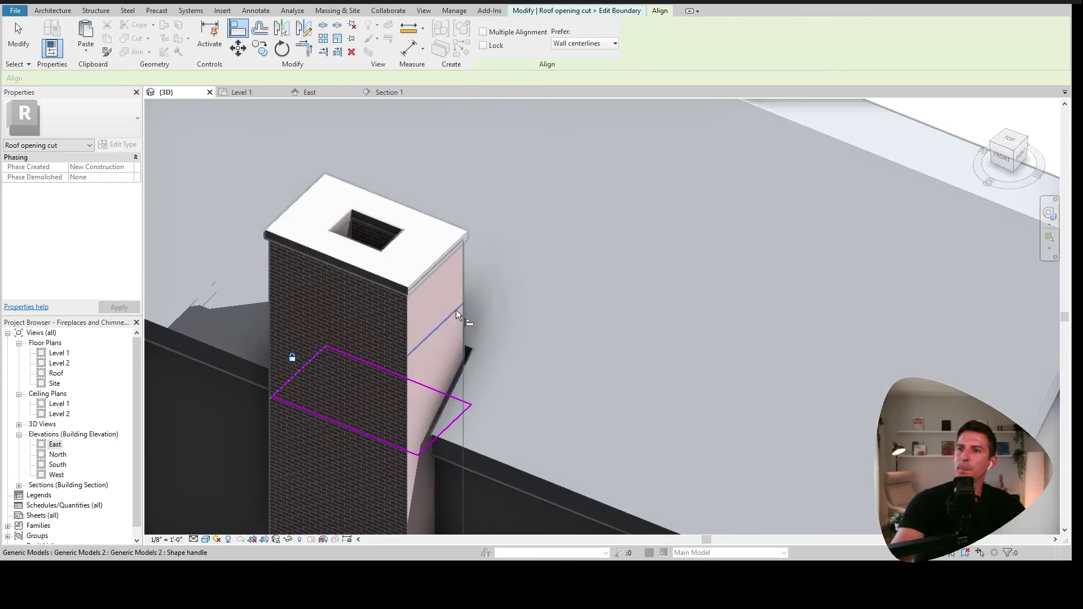
pyautogui.click(456, 425)
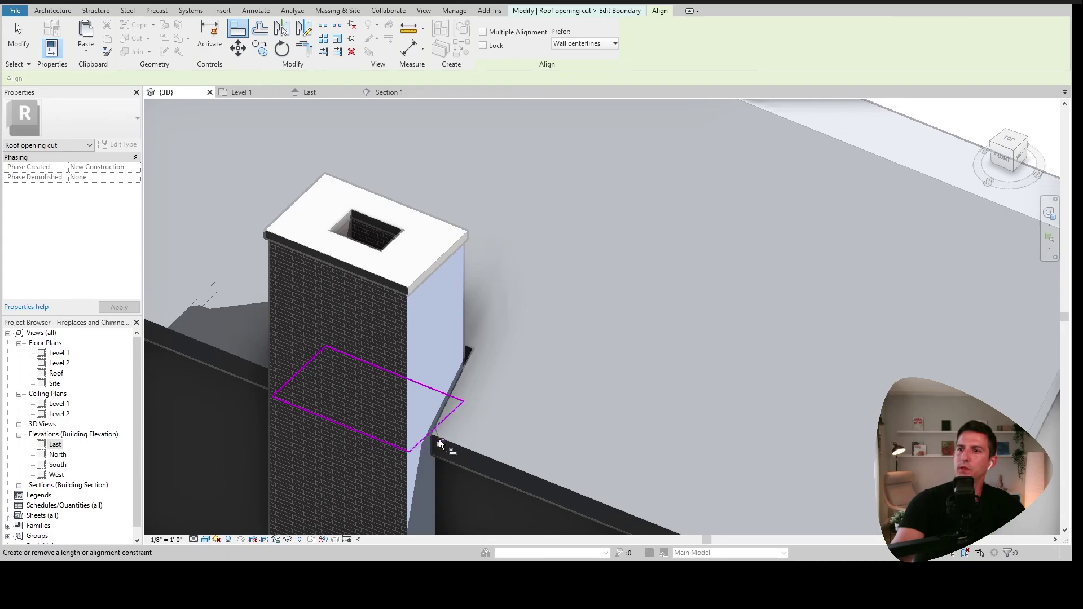
pyautogui.moveTo(515, 471)
pyautogui.keyDown('shift'); pyautogui.mouseDown(button='middle')
pyautogui.moveTo(580, 367)
pyautogui.moveTo(520, 376)
pyautogui.moveTo(465, 275)
pyautogui.moveTo(711, 293)
pyautogui.moveTo(807, 338)
pyautogui.mouseUp(button='middle'); pyautogui.keyUp('shift')
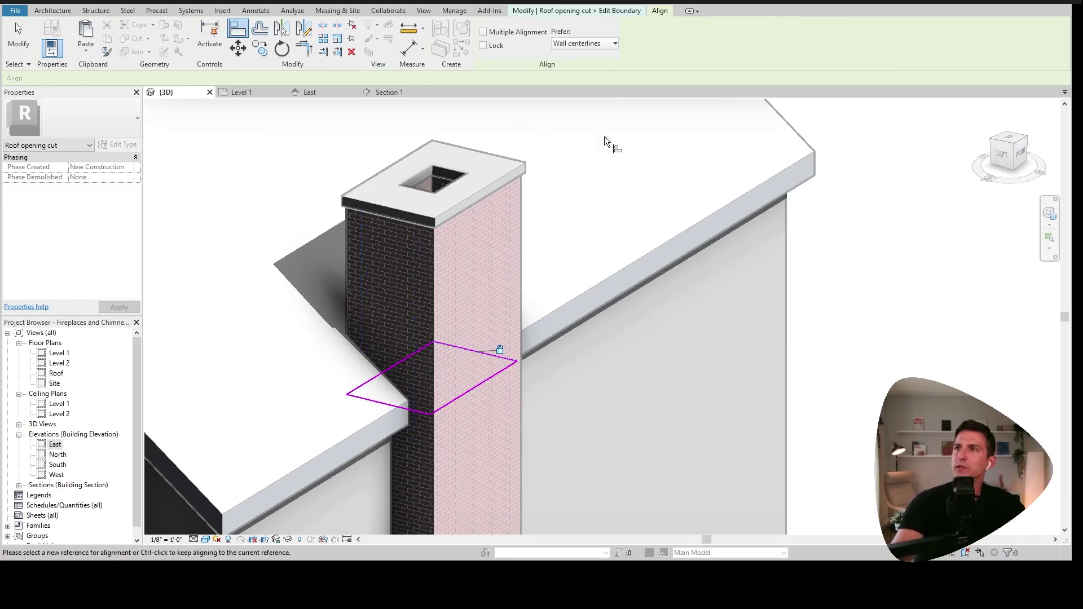
pyautogui.scroll(-2, 563, 285)
pyautogui.scroll(1, 640, 302)
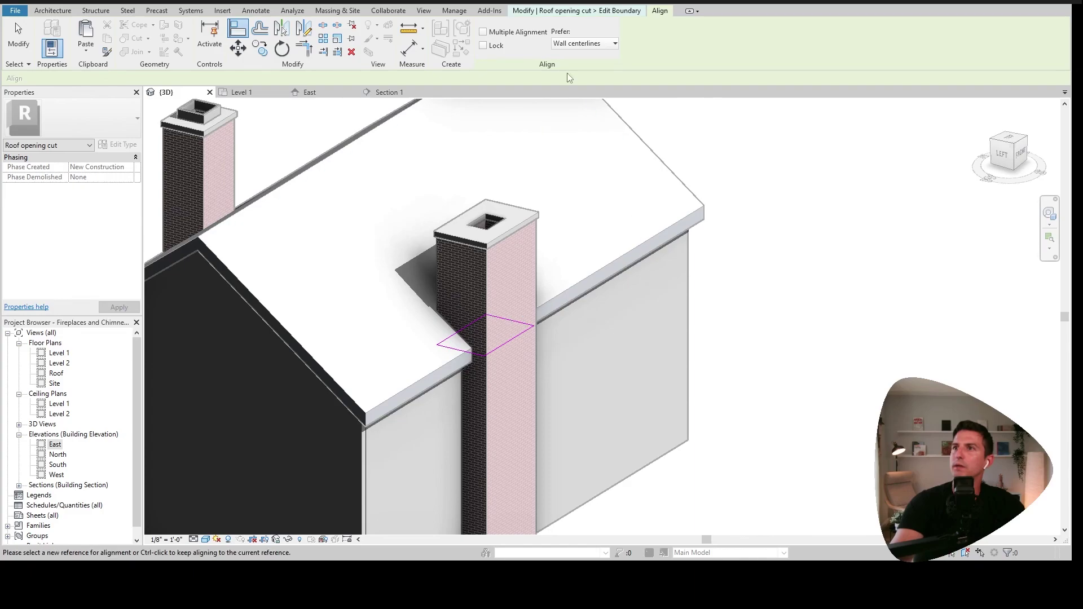
pyautogui.click(604, 7)
pyautogui.click(488, 49)
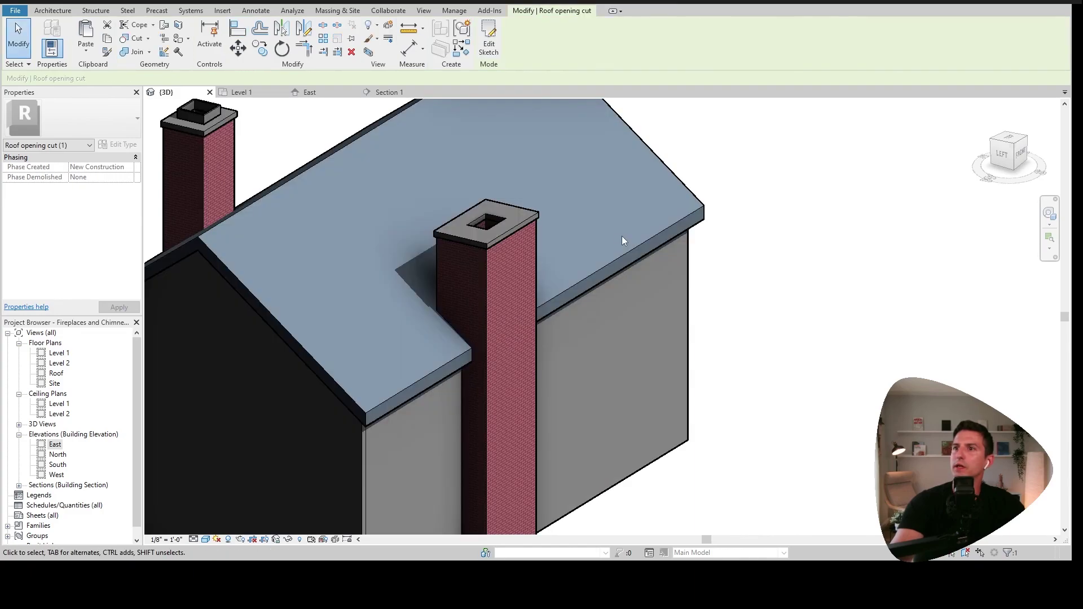
# Step: Test the locked roof opening by moving the wider chimney a short distance along the exterior wall in the 3D view
pyautogui.scroll(-3, 638, 282)
pyautogui.keyDown('shift'); pyautogui.moveTo(638, 282); pyautogui.dragTo(551, 374, button='middle'); pyautogui.keyUp('shift')
pyautogui.scroll(4, 568, 375)
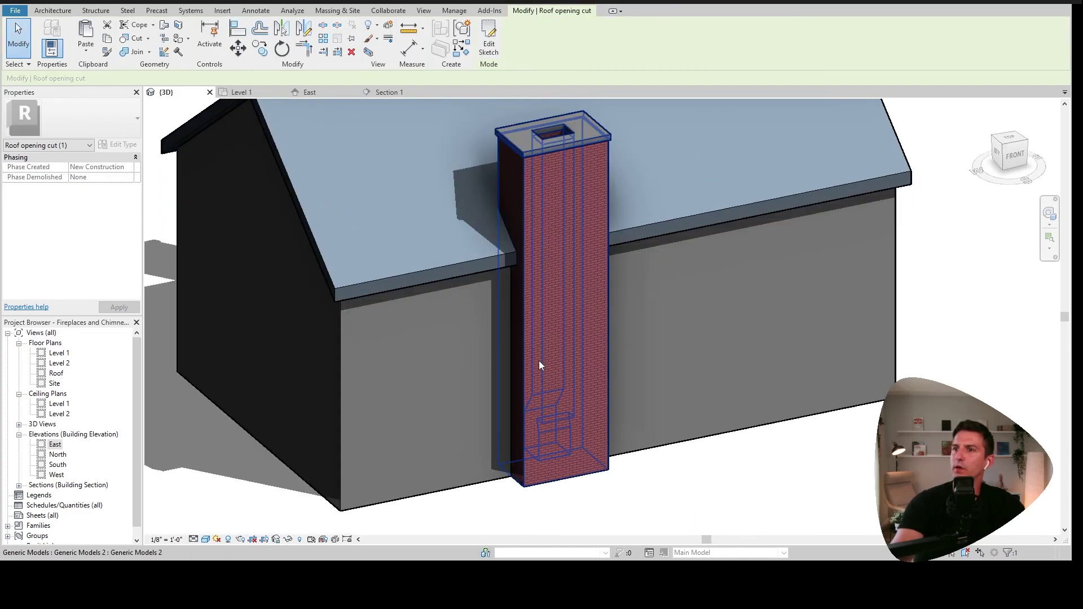
pyautogui.click(539, 361)
pyautogui.moveTo(590, 391)
pyautogui.mouseDown()
pyautogui.moveTo(623, 391)
pyautogui.moveTo(571, 405)
pyautogui.moveTo(603, 392)
pyautogui.mouseUp()
pyautogui.press('Escape')
pyautogui.moveTo(708, 399)
pyautogui.keyDown('shift'); pyautogui.mouseDown(button='middle')
pyautogui.moveTo(712, 439)
pyautogui.moveTo(650, 389)
pyautogui.mouseUp(button='middle'); pyautogui.keyUp('shift')
# Step: Open Section 1 and examine the roof and floor cuts along the full height of the wider chimney
pyautogui.click(387, 92)
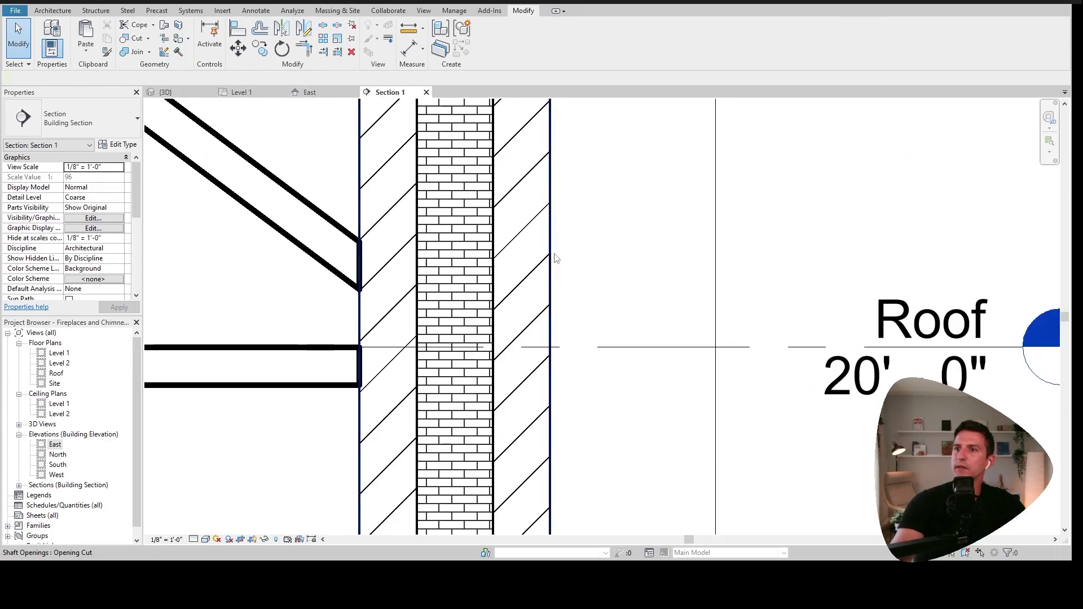
pyautogui.scroll(-5, 554, 258)
pyautogui.moveTo(535, 328); pyautogui.dragTo(517, 327, button='middle')
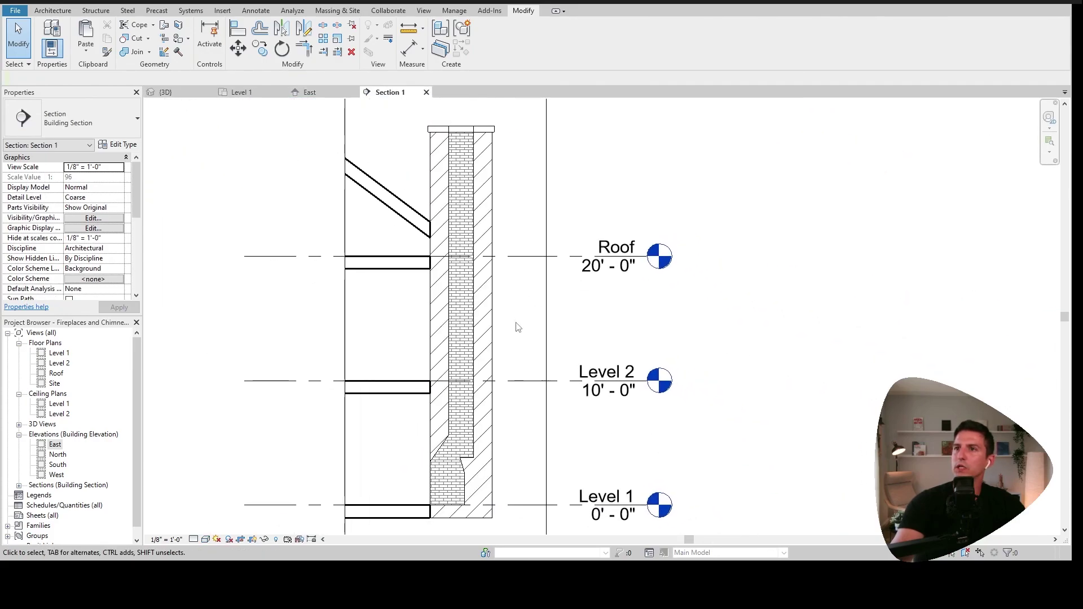